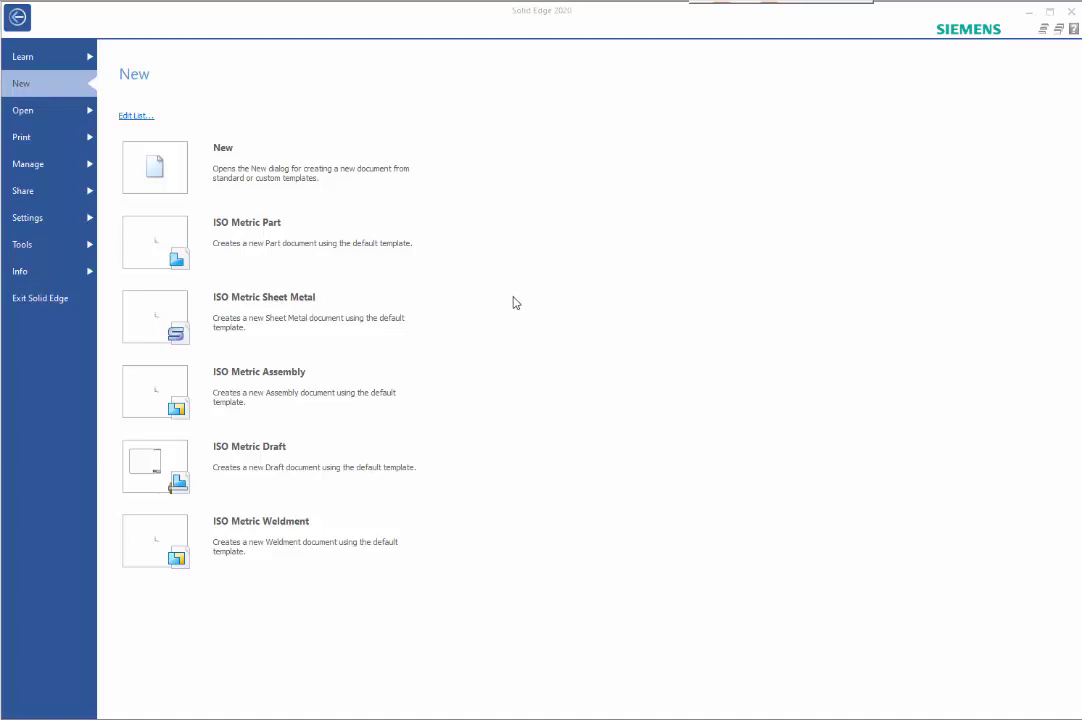
# Create an ISO Metric Sheet Metal document and sketch a 250 × 400 mm rectangle centred on the origin in the base XY plane.
pyautogui.click(308, 318)
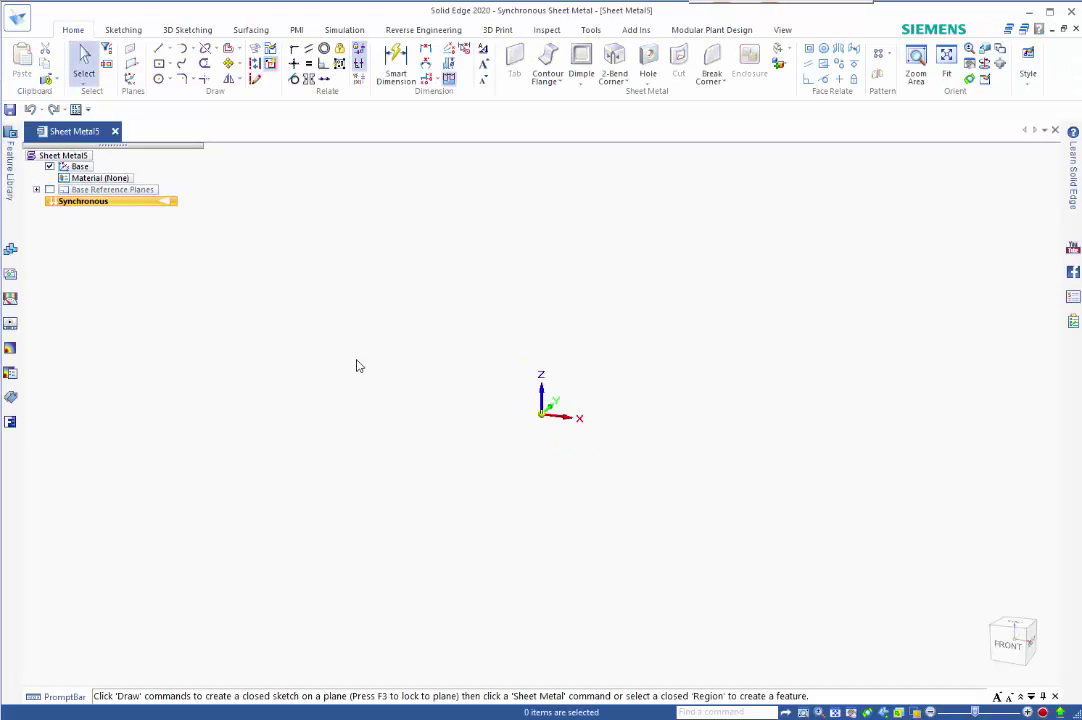
pyautogui.click(158, 63)
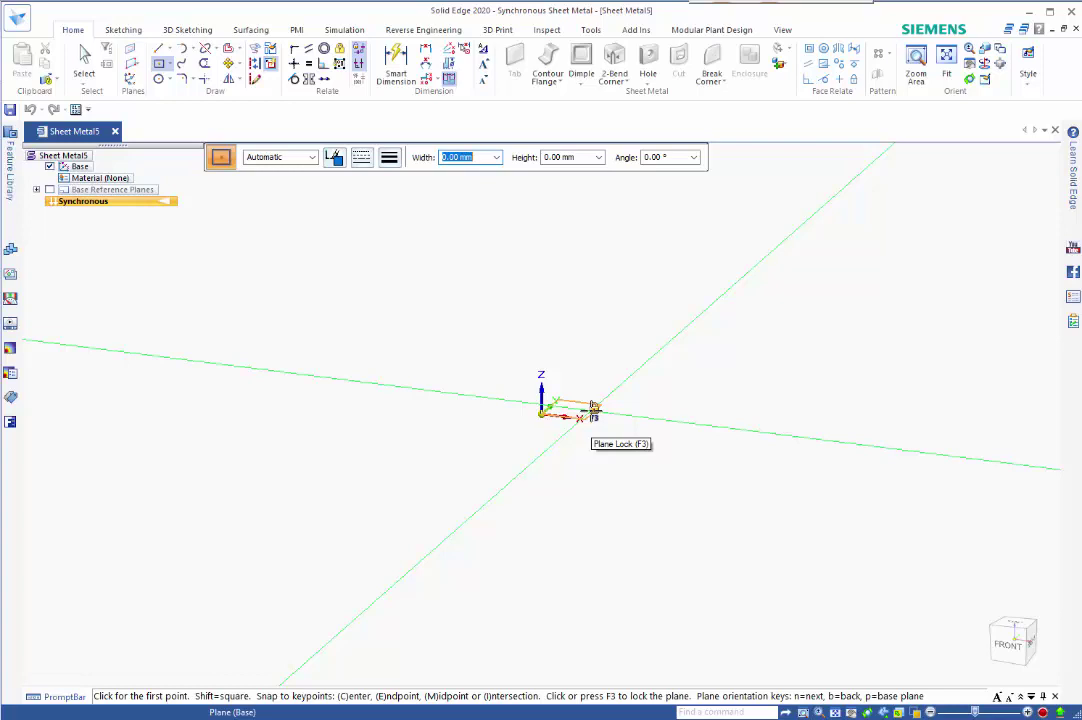
pyautogui.press('F3')
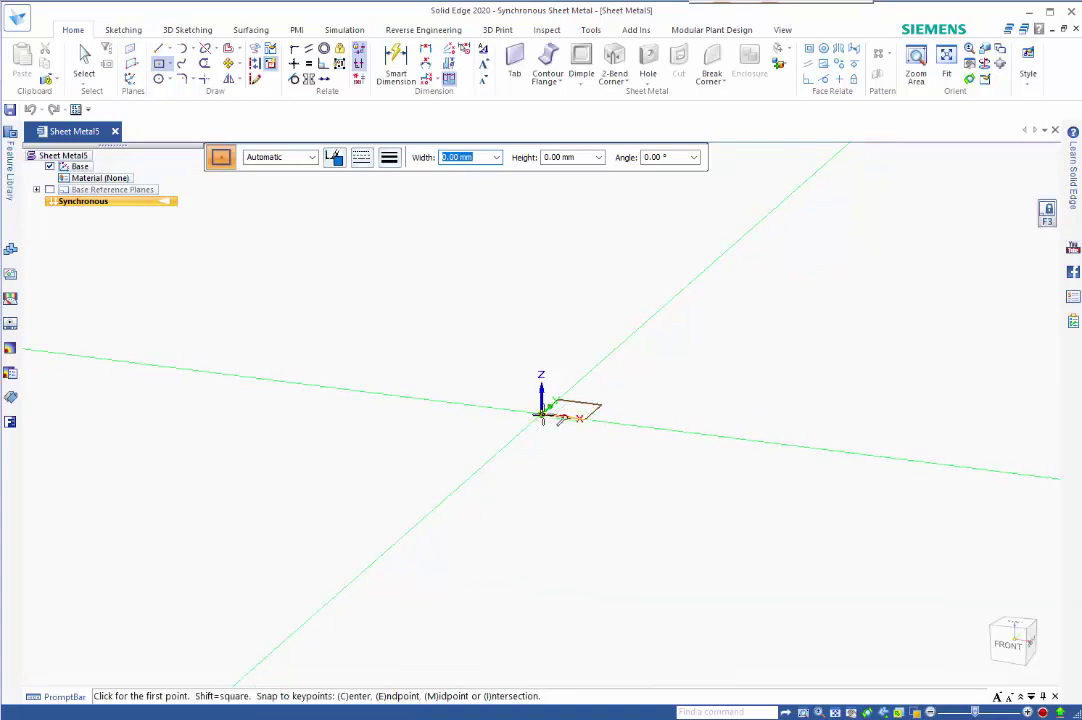
pyautogui.click(541, 414)
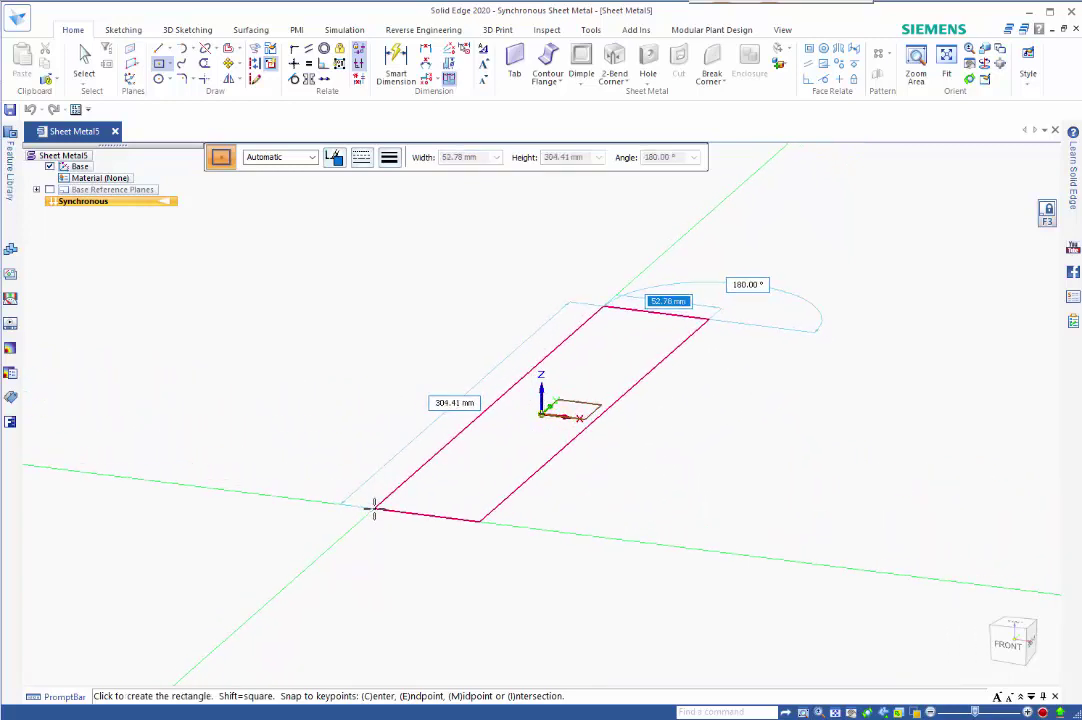
pyautogui.write('250')
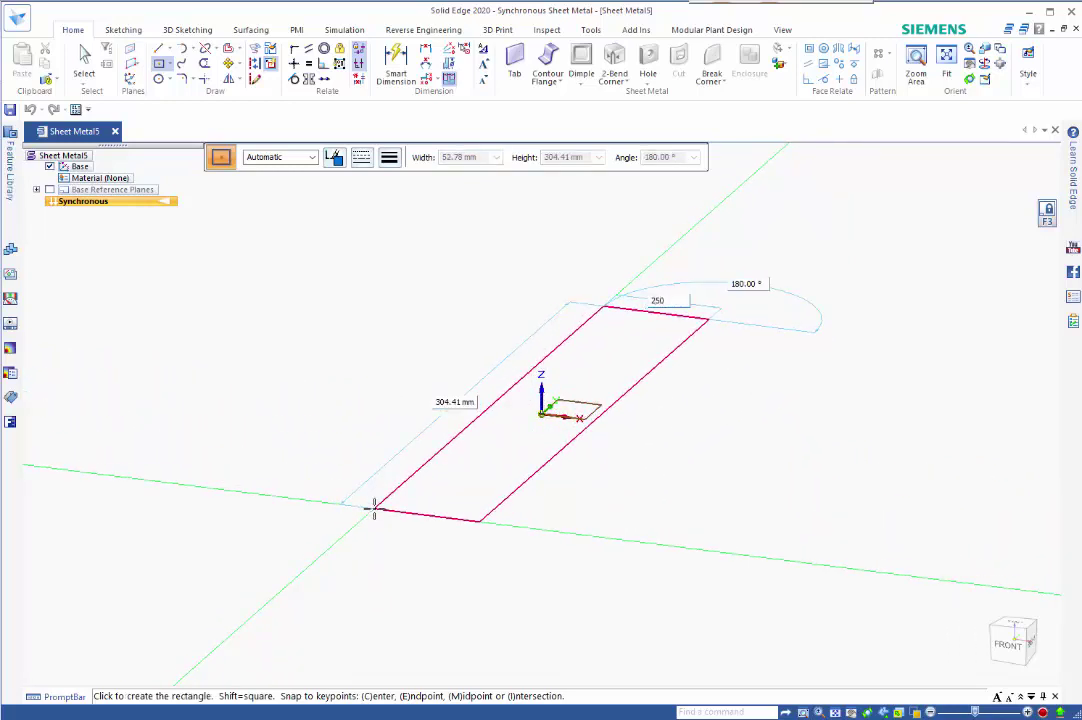
pyautogui.press('Tab')
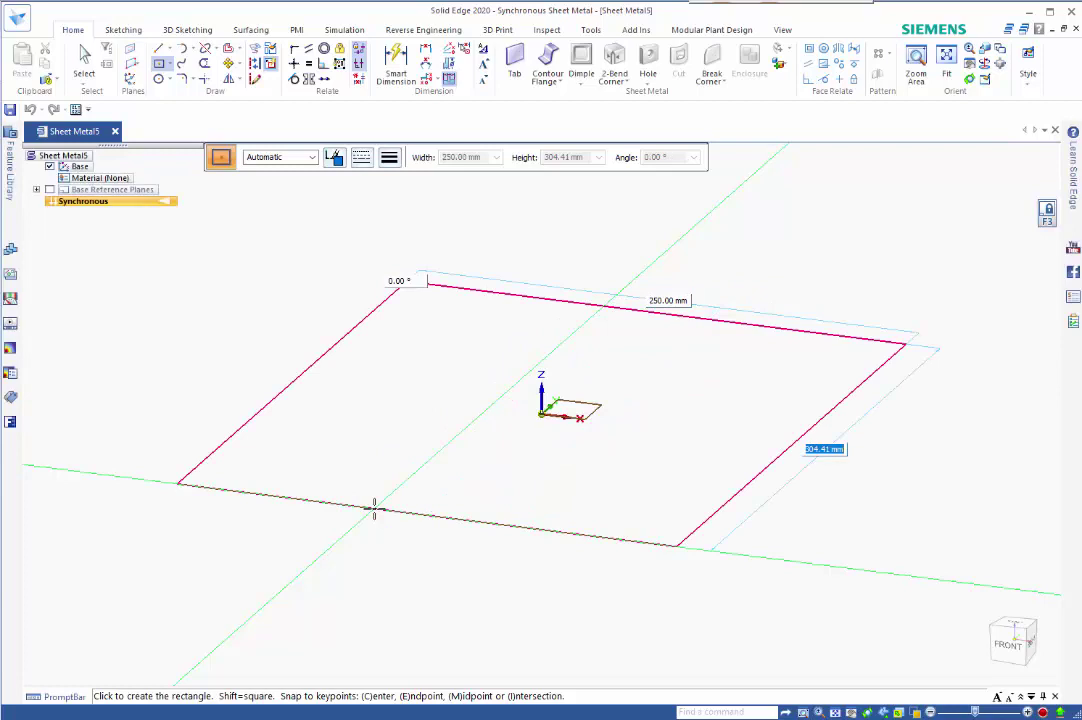
pyautogui.write('400')
pyautogui.press('Tab')
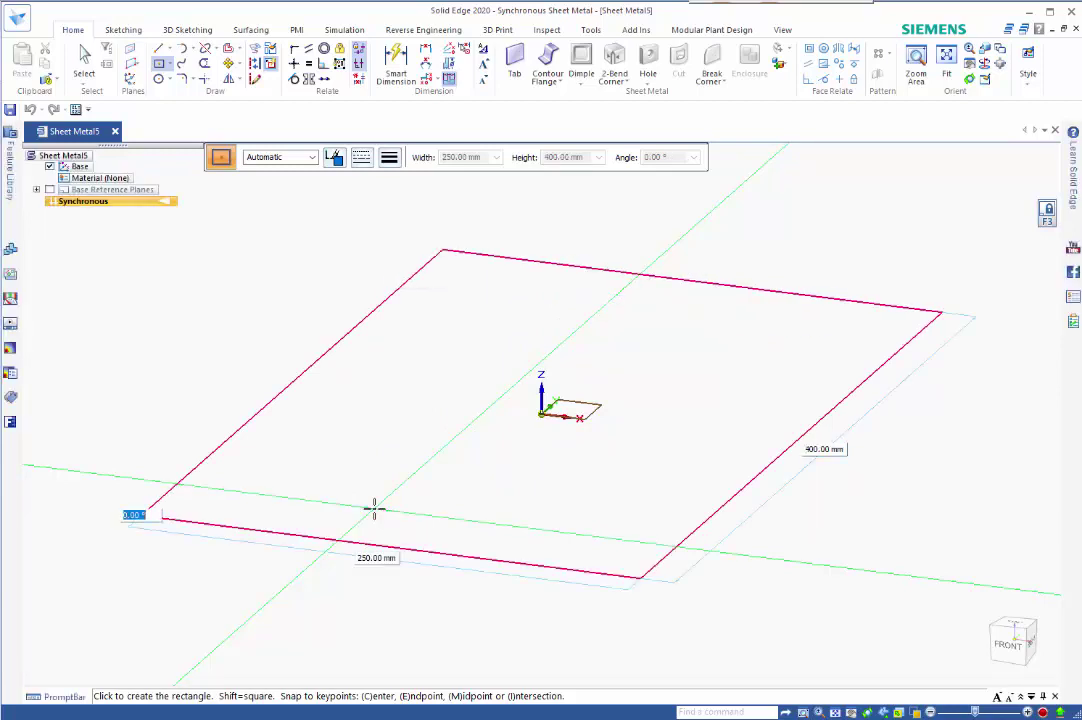
pyautogui.press('Return')
pyautogui.moveTo(640, 514); pyautogui.dragTo(566, 571, button='middle')
pyautogui.press('Escape')
pyautogui.scroll(-5, 570, 570)
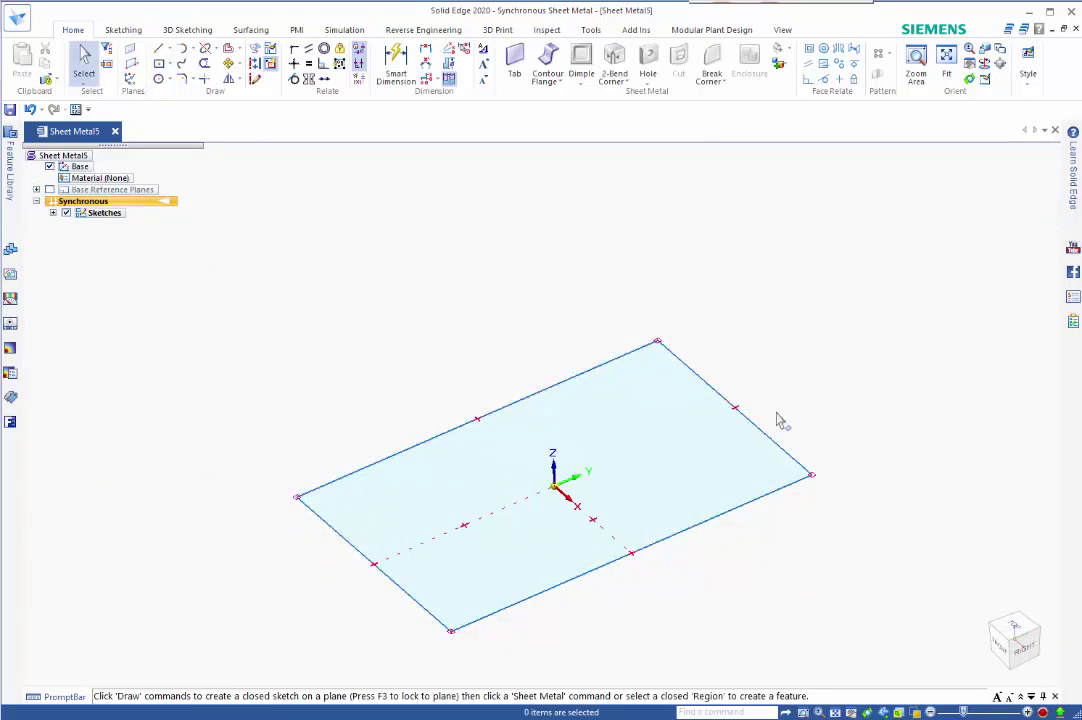
# Turn the rectangular region into a 2 mm thick tab with the thickness pointing downward.
pyautogui.click(681, 478)
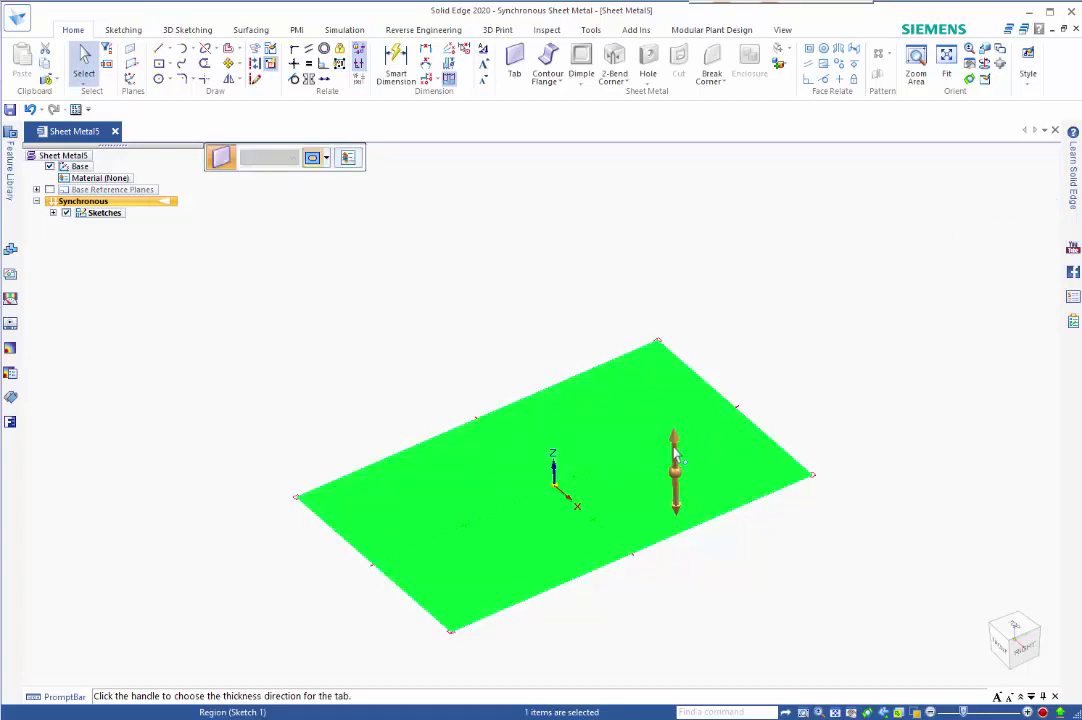
pyautogui.click(675, 466)
pyautogui.click(675, 466)
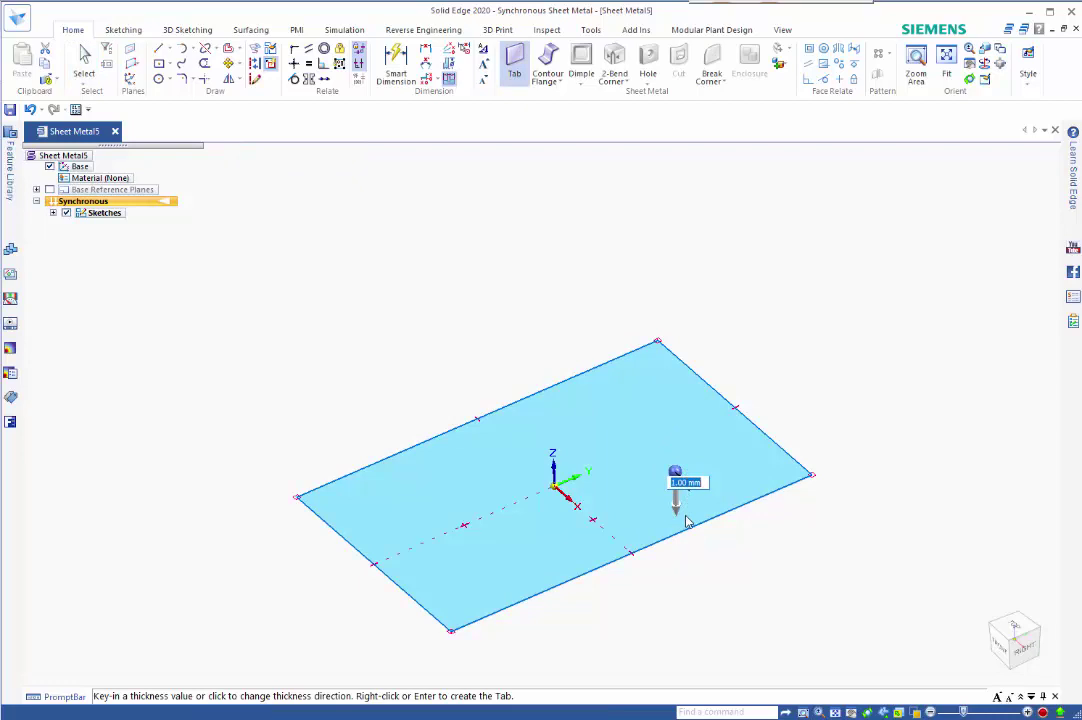
pyautogui.write('2')
pyautogui.press('Return')
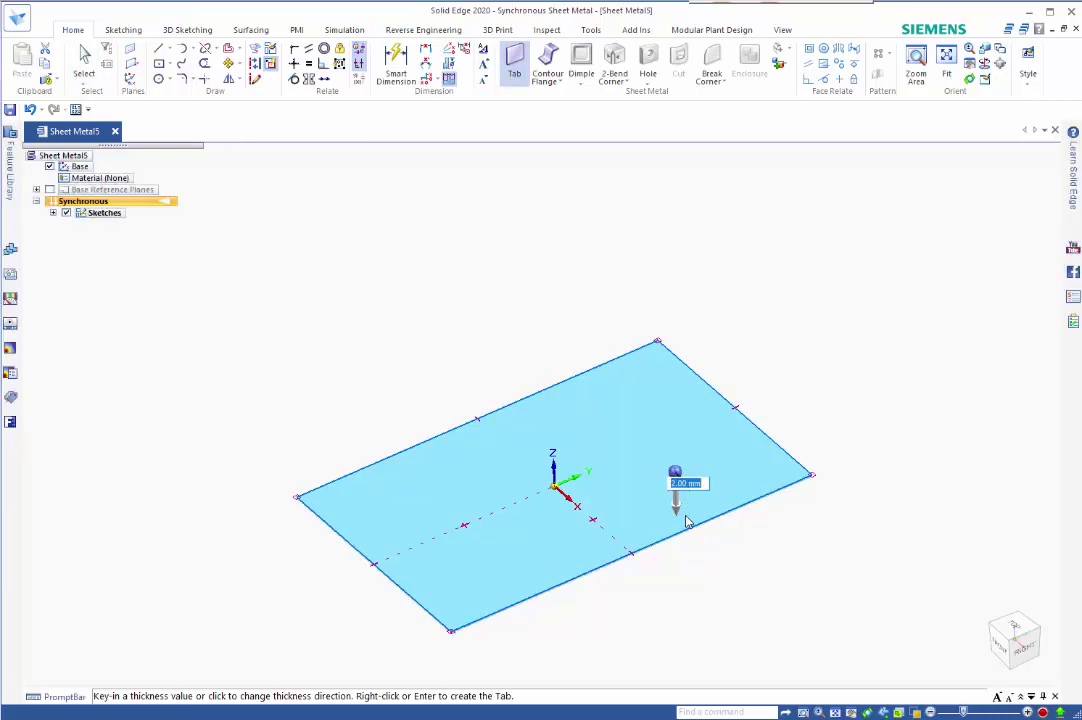
pyautogui.rightClick(686, 520)
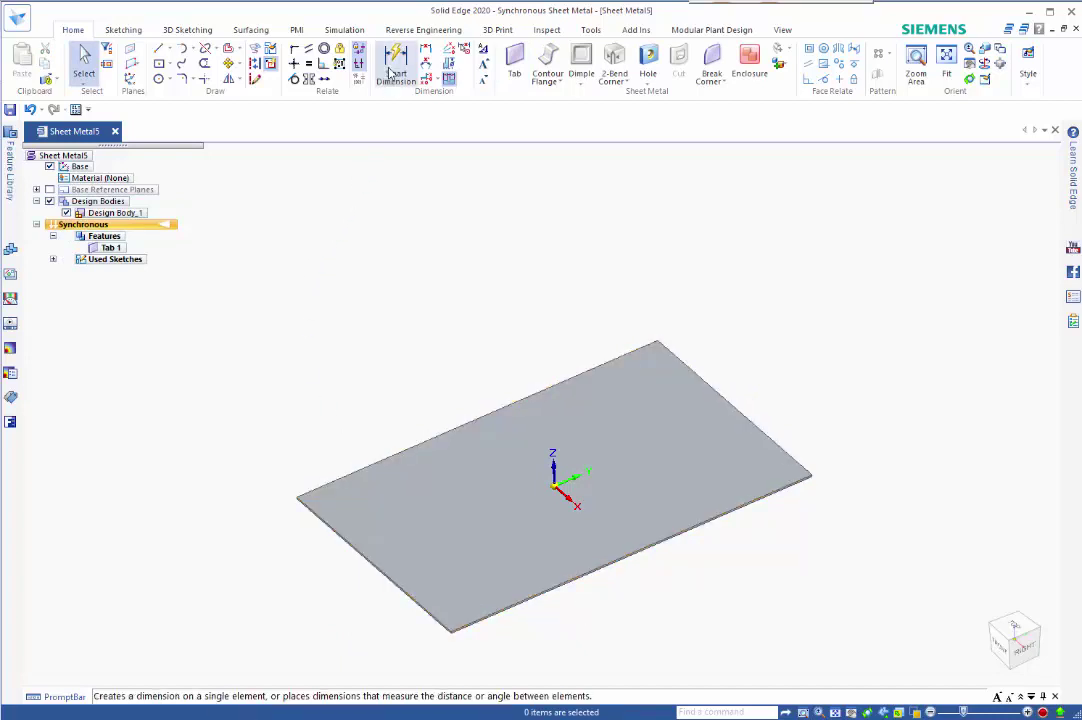
# Add 100 mm upward flanges on all four edges of the tab together, using Measurement Outside.
pyautogui.click(606, 580)
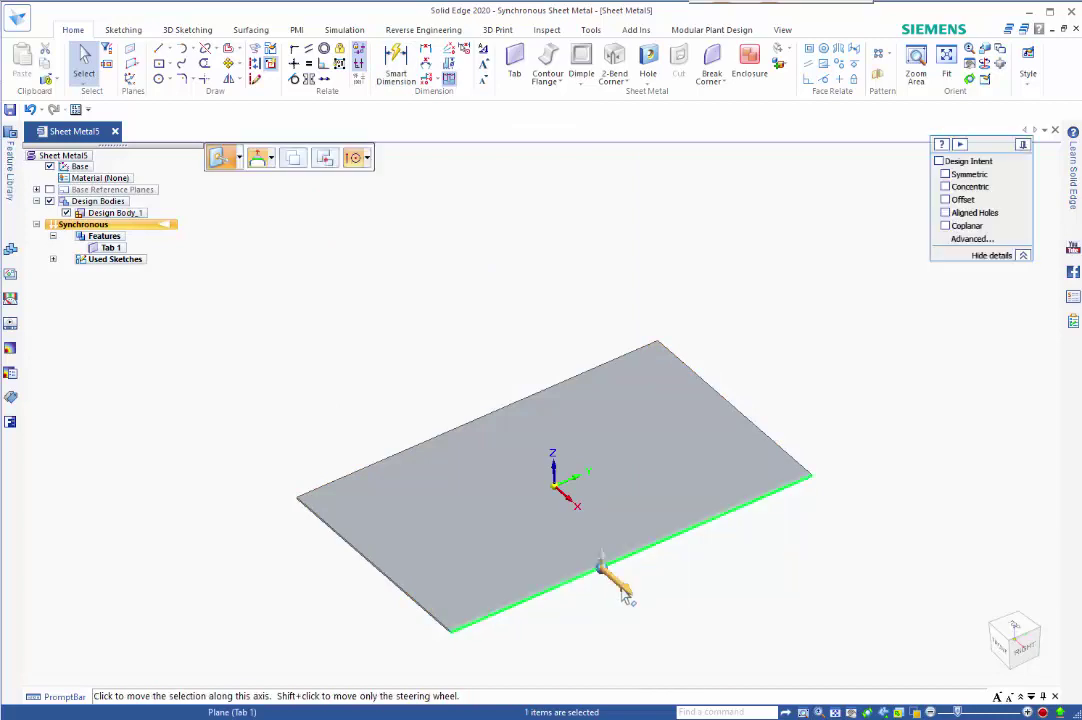
pyautogui.keyDown('ctrl'); pyautogui.click(731, 408); pyautogui.keyUp('ctrl')
pyautogui.keyDown('ctrl'); pyautogui.click(606, 369); pyautogui.keyUp('ctrl')
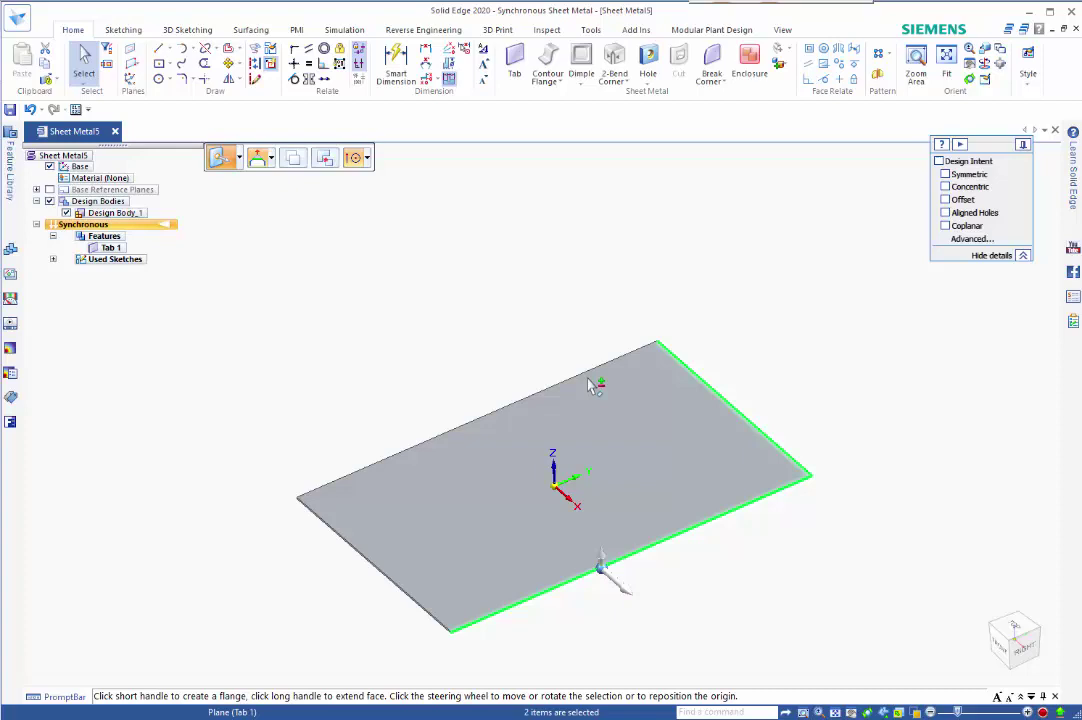
pyautogui.keyDown('ctrl'); pyautogui.click(342, 545); pyautogui.keyUp('ctrl')
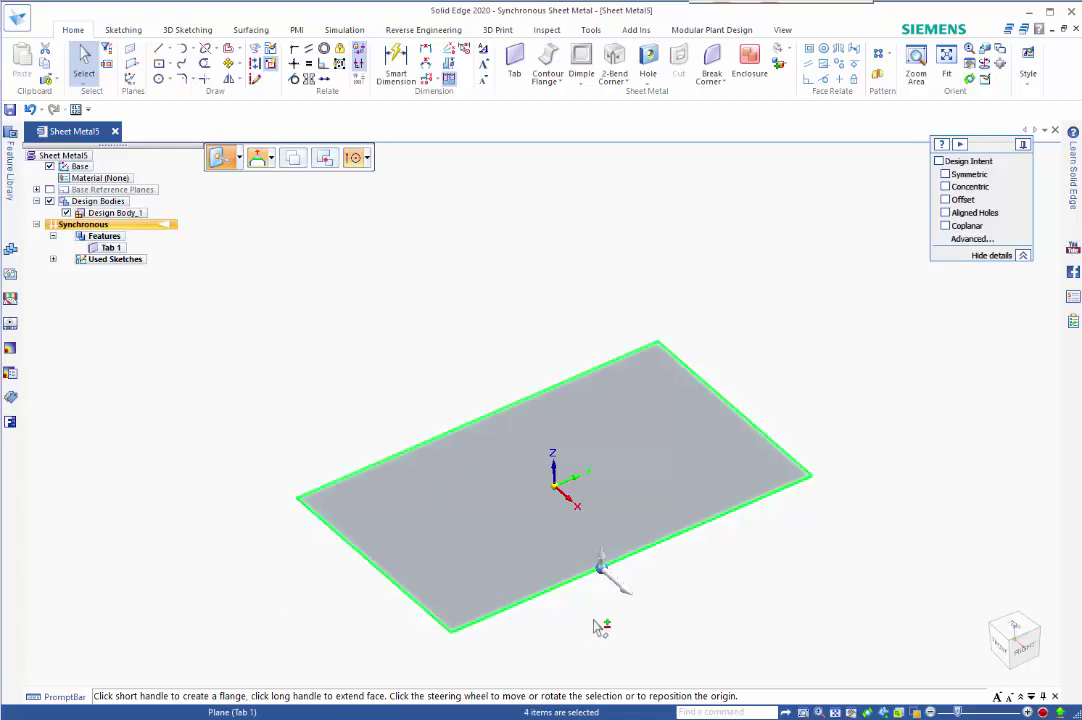
pyautogui.scroll(2, 597, 627)
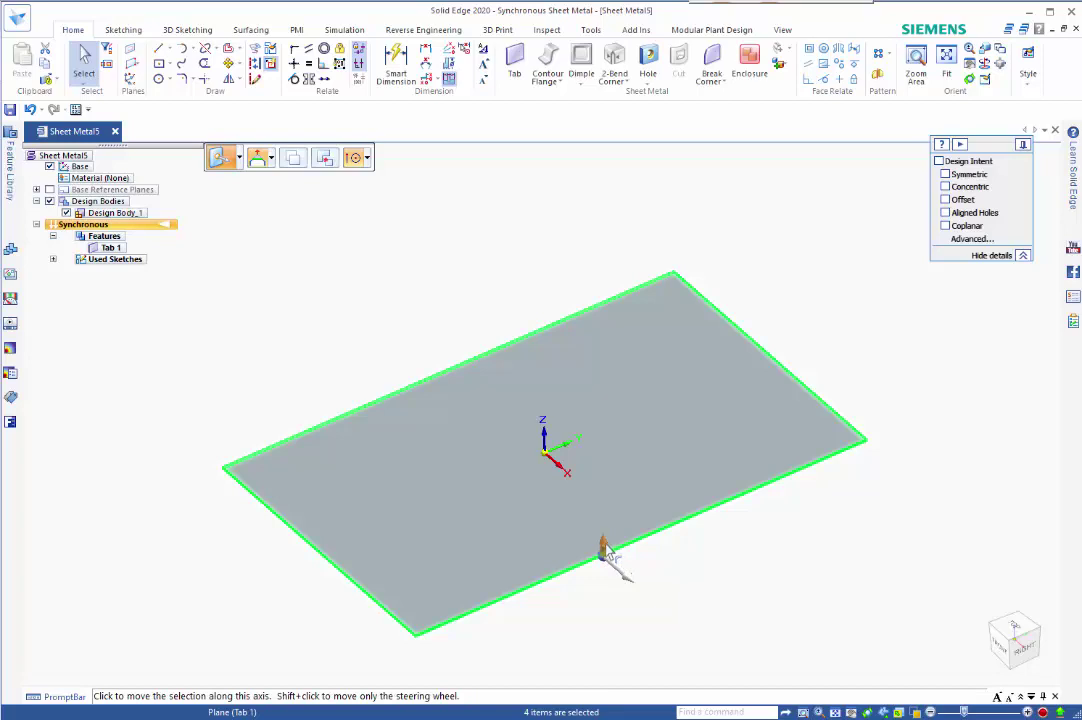
pyautogui.press('Escape')
pyautogui.click(616, 502)
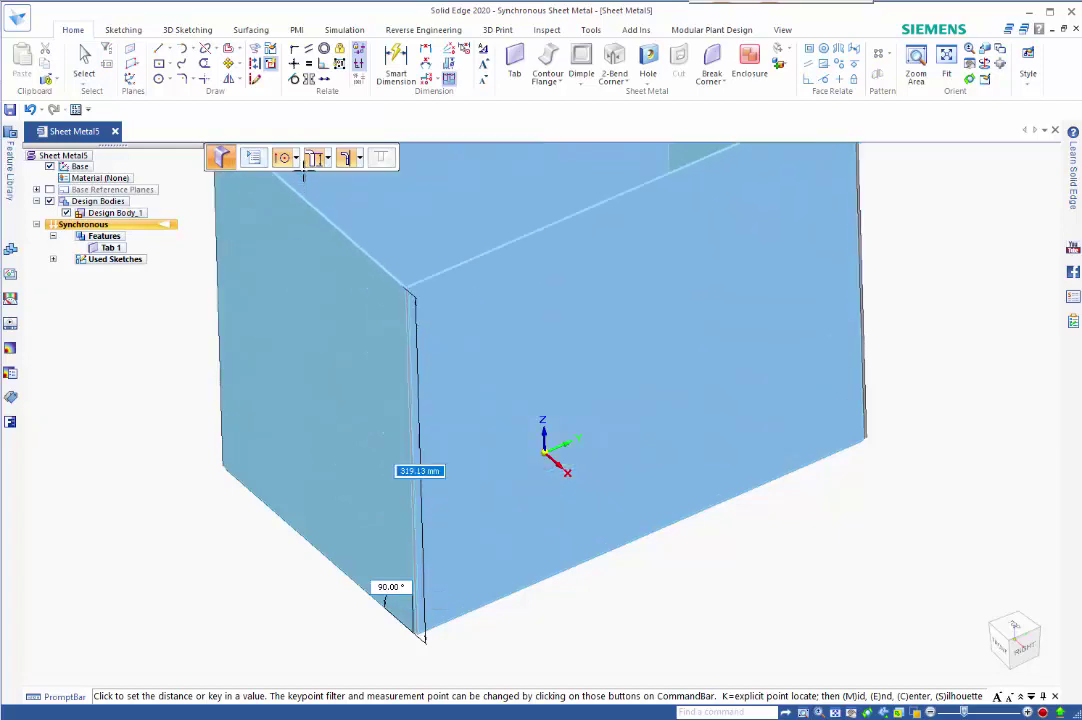
pyautogui.click(359, 159)
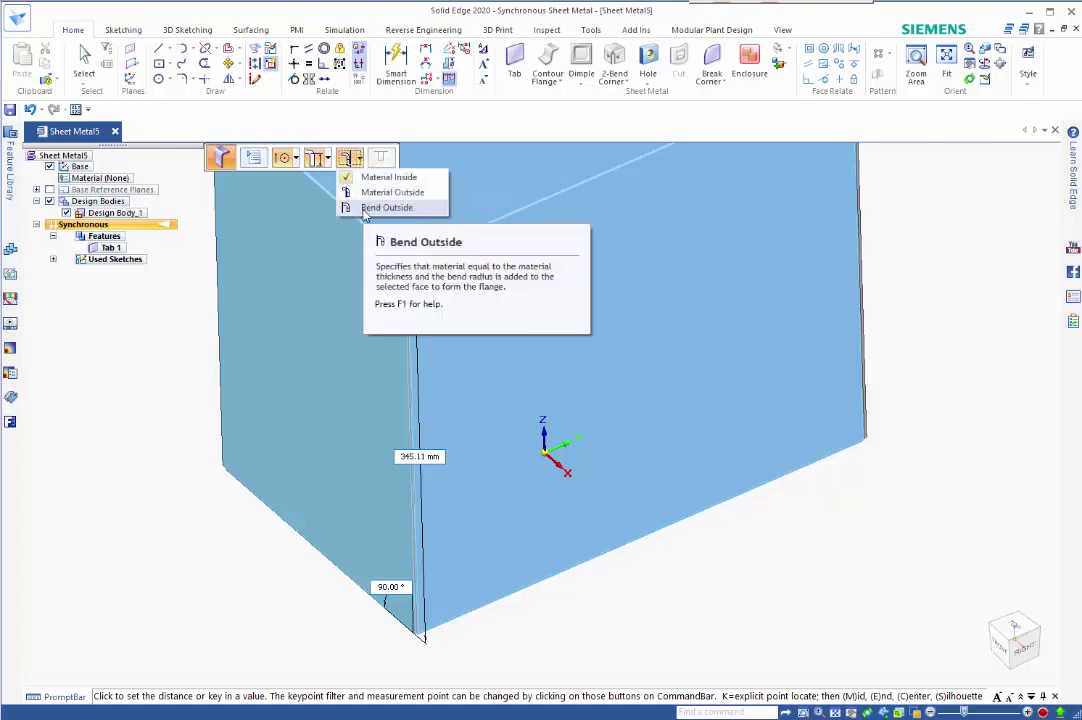
pyautogui.click(328, 158)
pyautogui.click(328, 158)
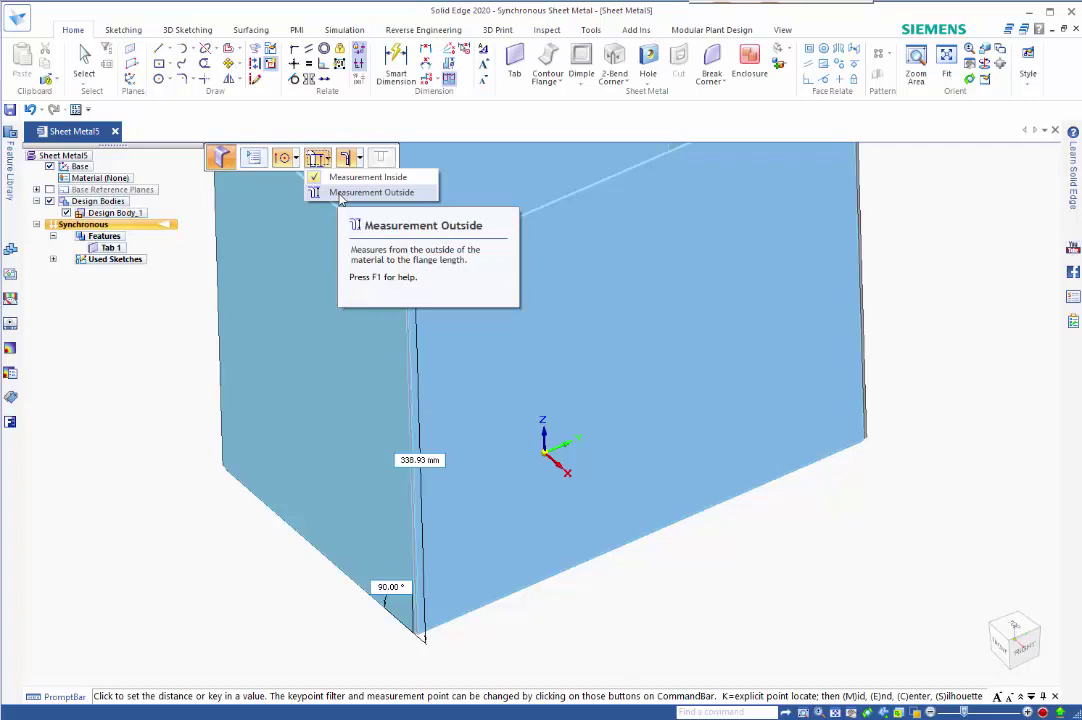
pyautogui.click(340, 193)
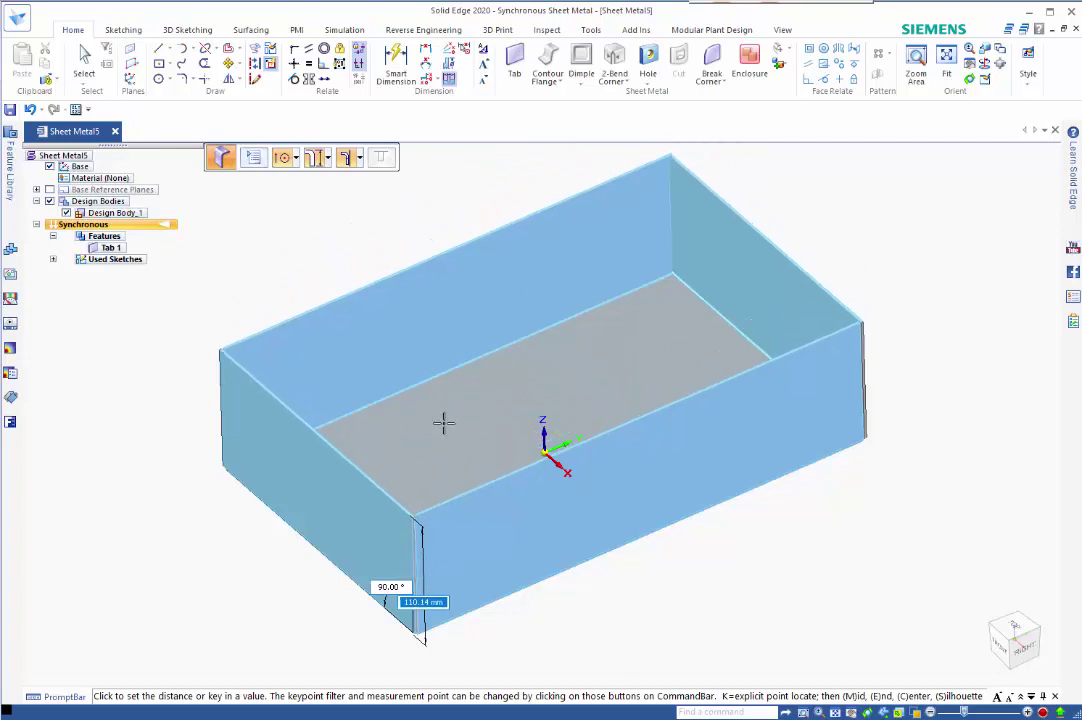
pyautogui.write('1')
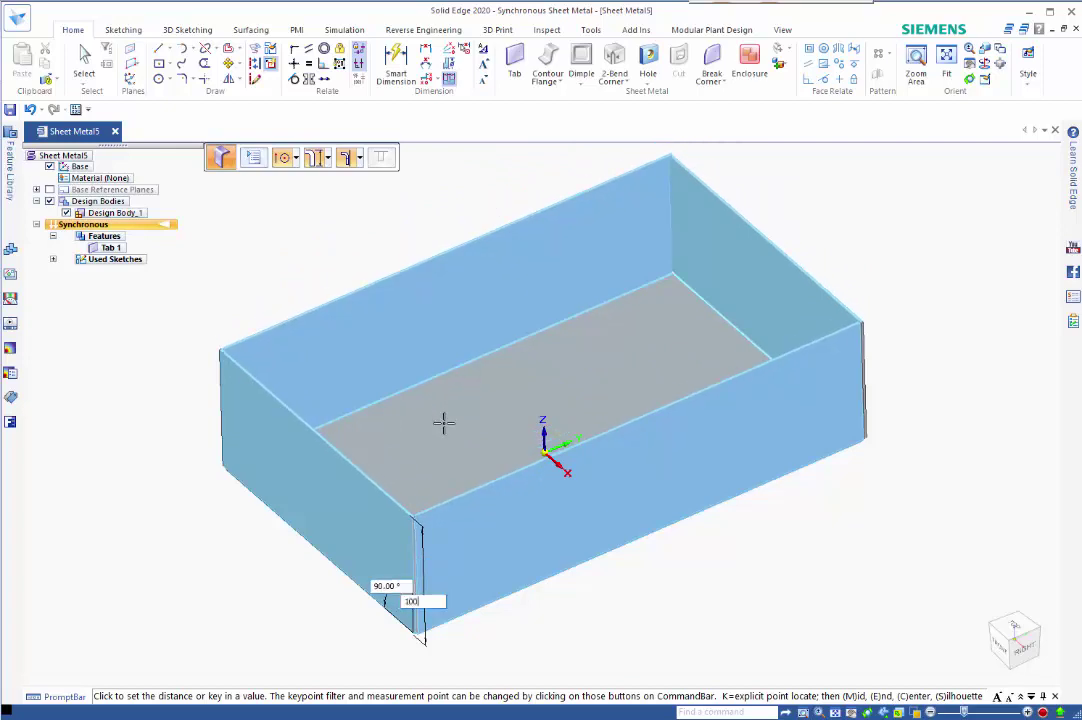
pyautogui.write('00')
pyautogui.press('Return')
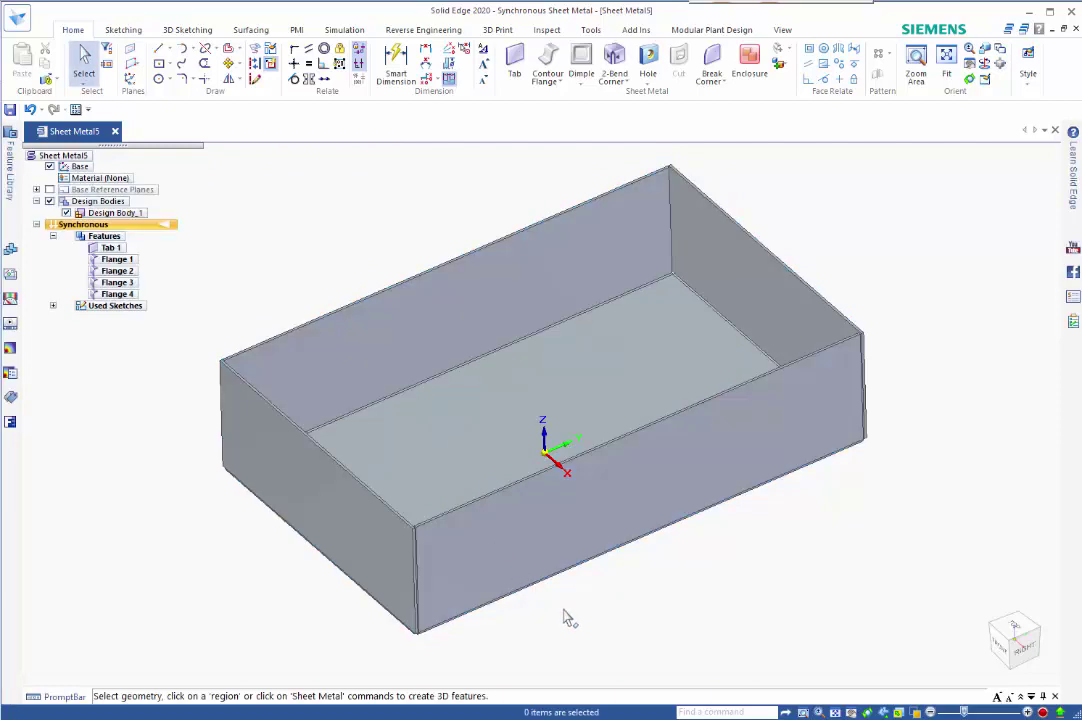
# Lower the top face of the short flange at the negative Y end by 25 mm, with Design Intent on and Coplanar and Symmetric off.
pyautogui.click(365, 513)
pyautogui.click(366, 482)
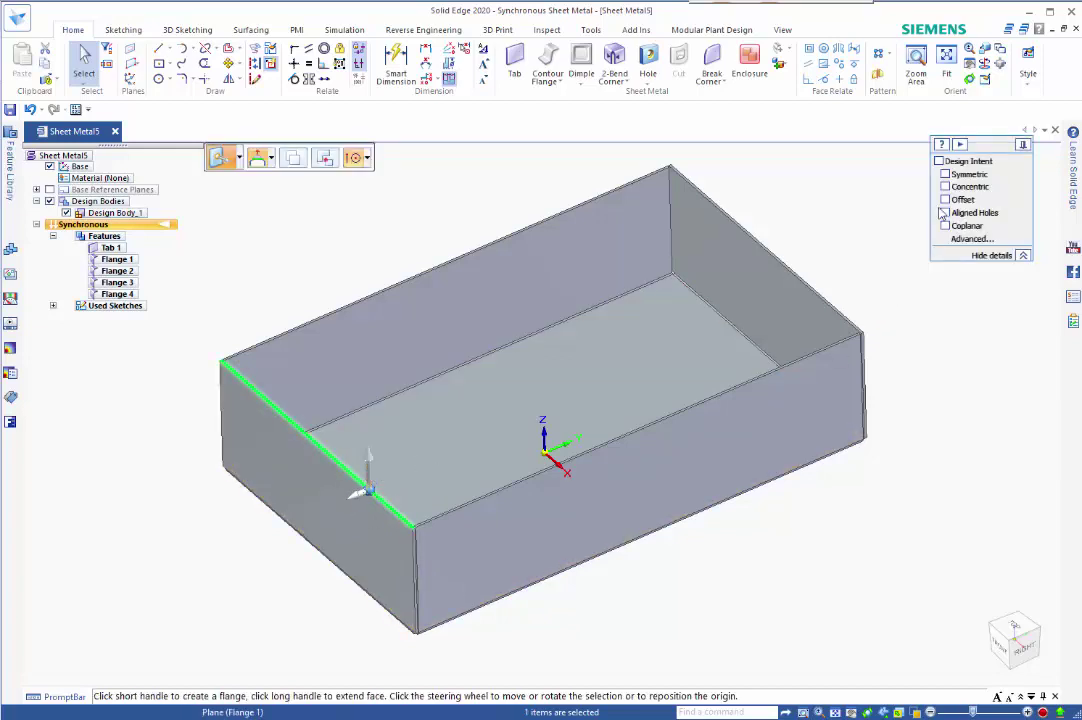
pyautogui.click(946, 163)
pyautogui.click(963, 226)
pyautogui.click(368, 468)
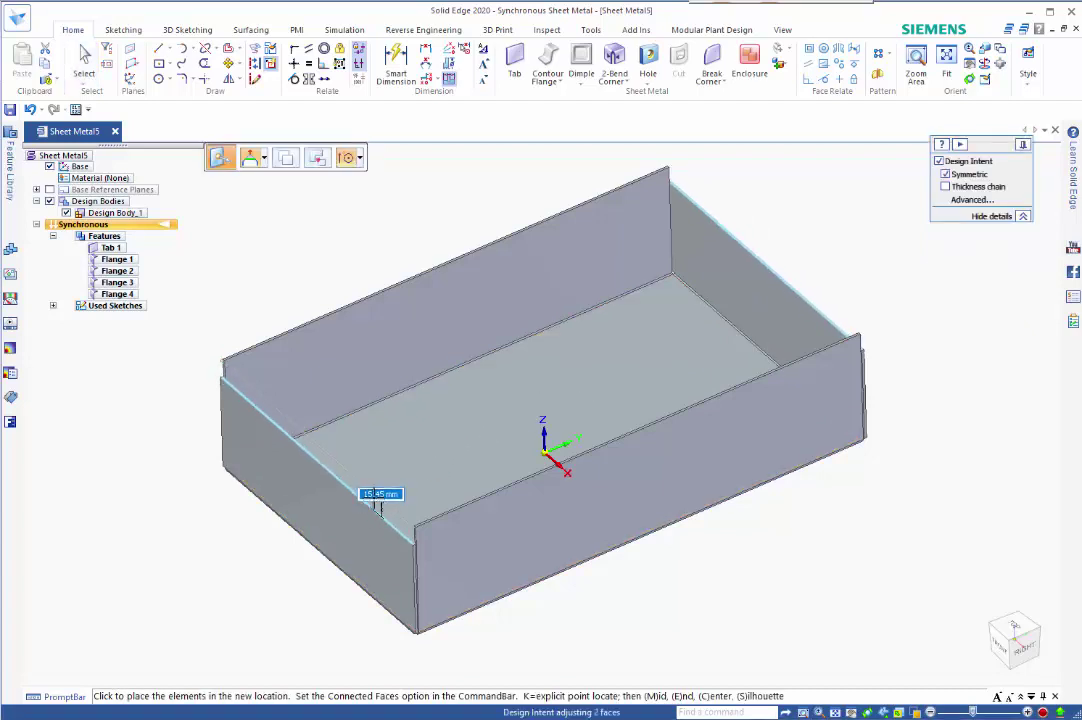
pyautogui.click(946, 175)
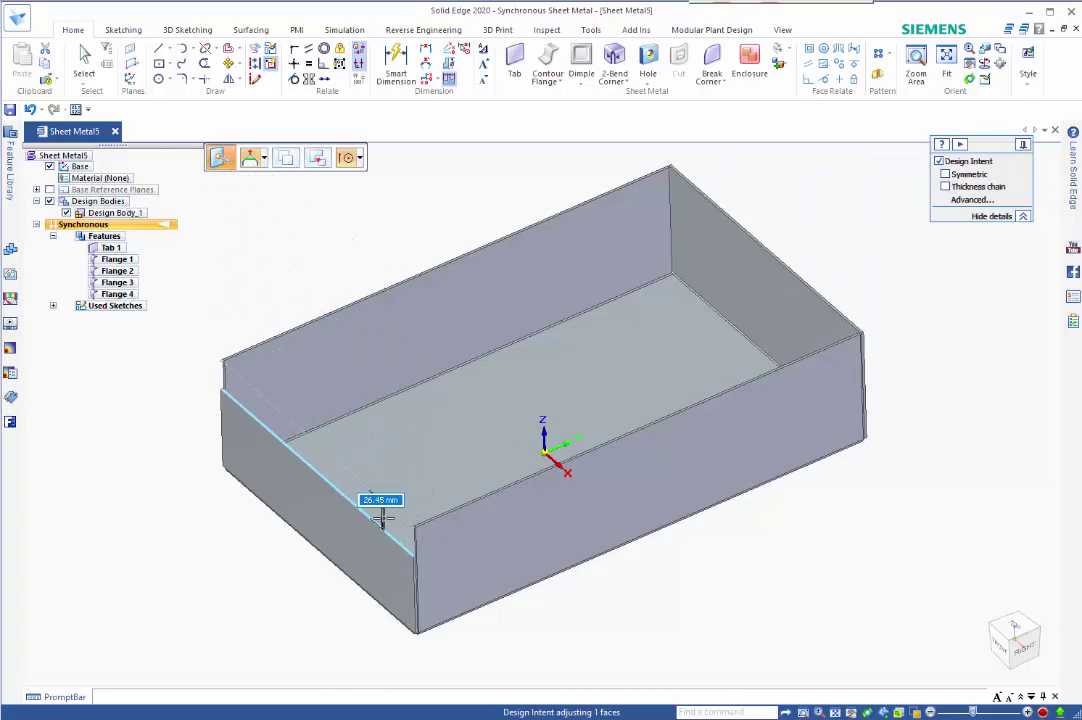
pyautogui.write('25')
pyautogui.press('Return')
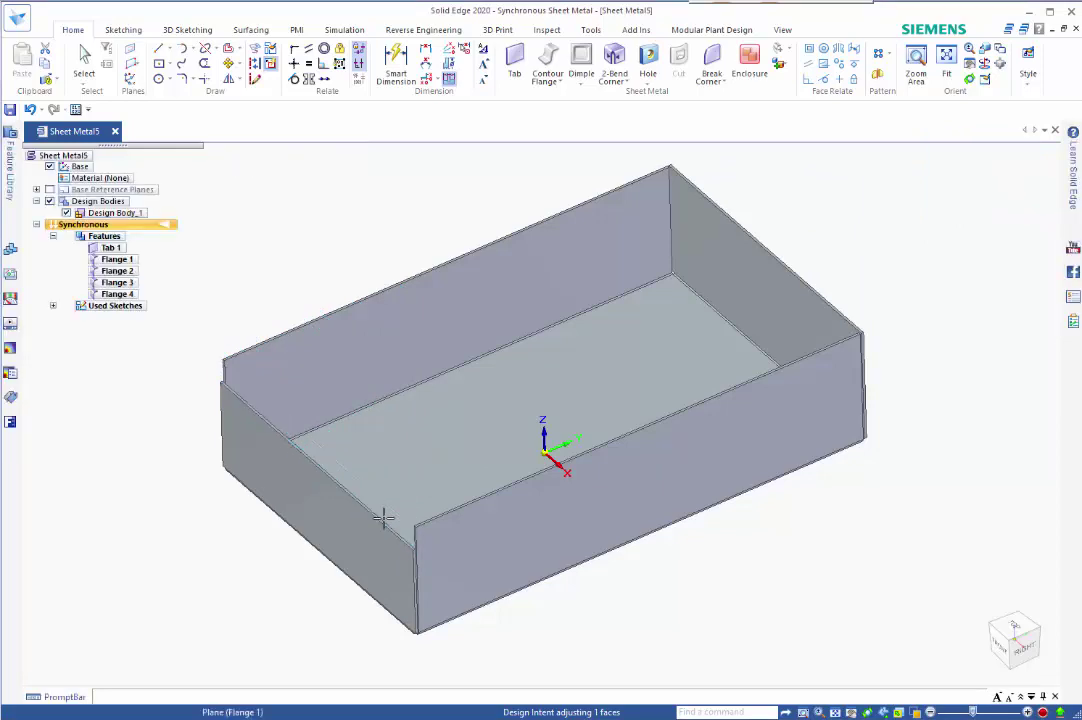
# Switch the Coplanar design intent rule back on for the lowered flange face and clear the selection.
pyautogui.click(383, 517)
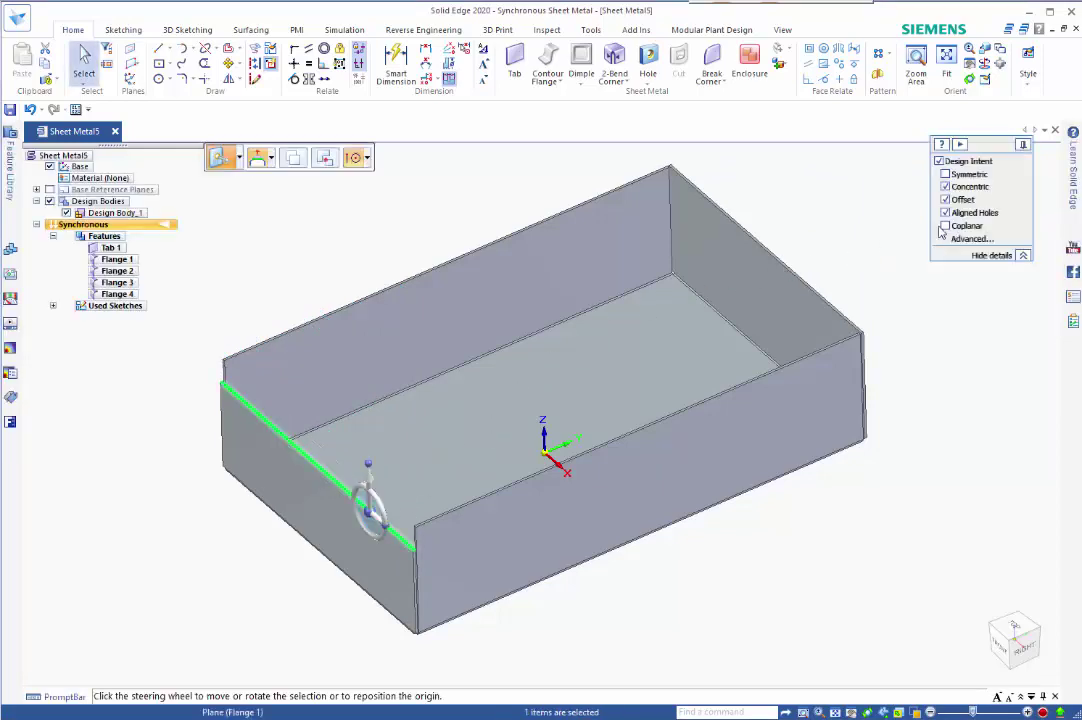
pyautogui.click(945, 226)
pyautogui.click(958, 341)
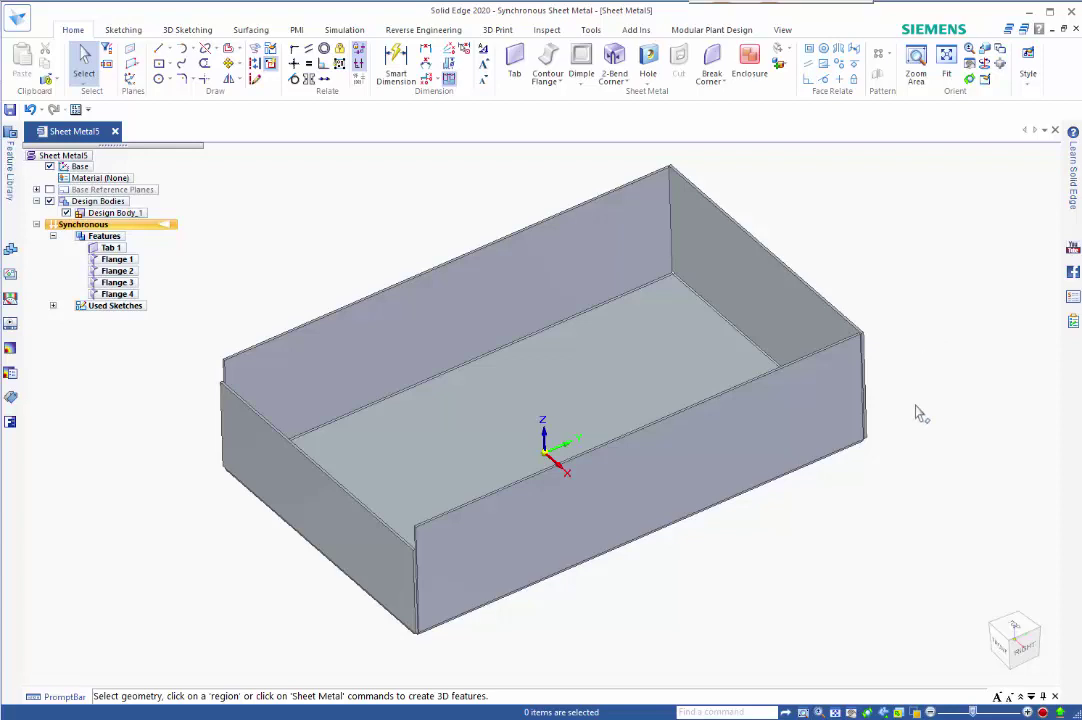
# Start a simple Through All hole and set its ISO Metric drill size to 8 mm.
pyautogui.moveTo(918, 411); pyautogui.dragTo(913, 368, button='middle')
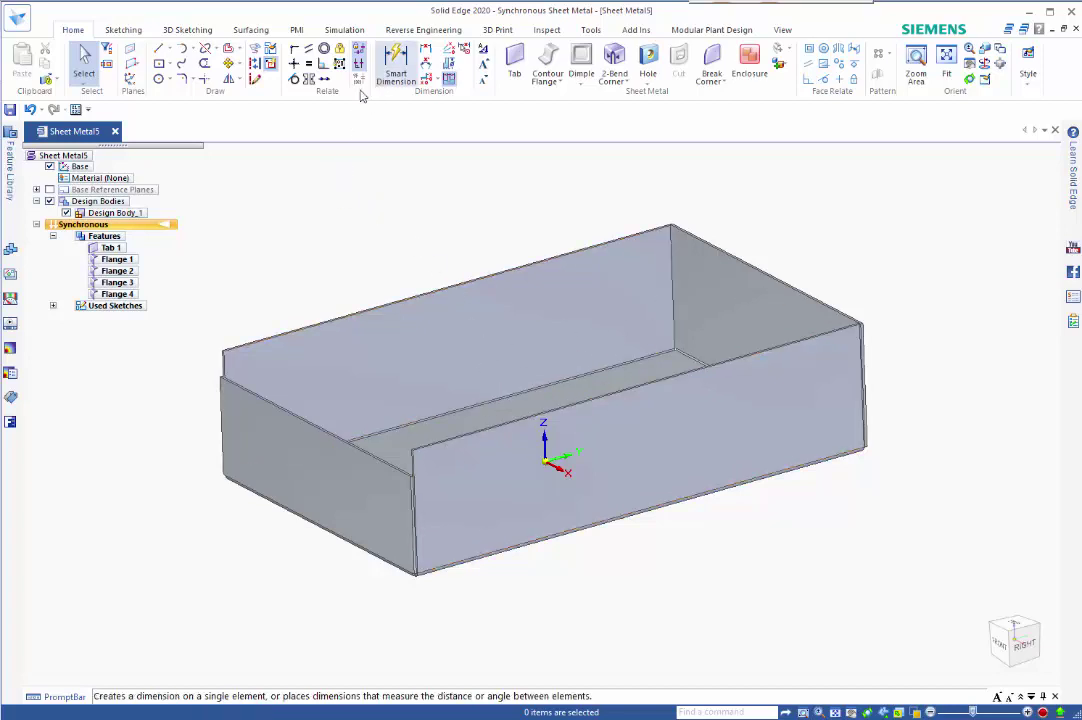
pyautogui.click(648, 62)
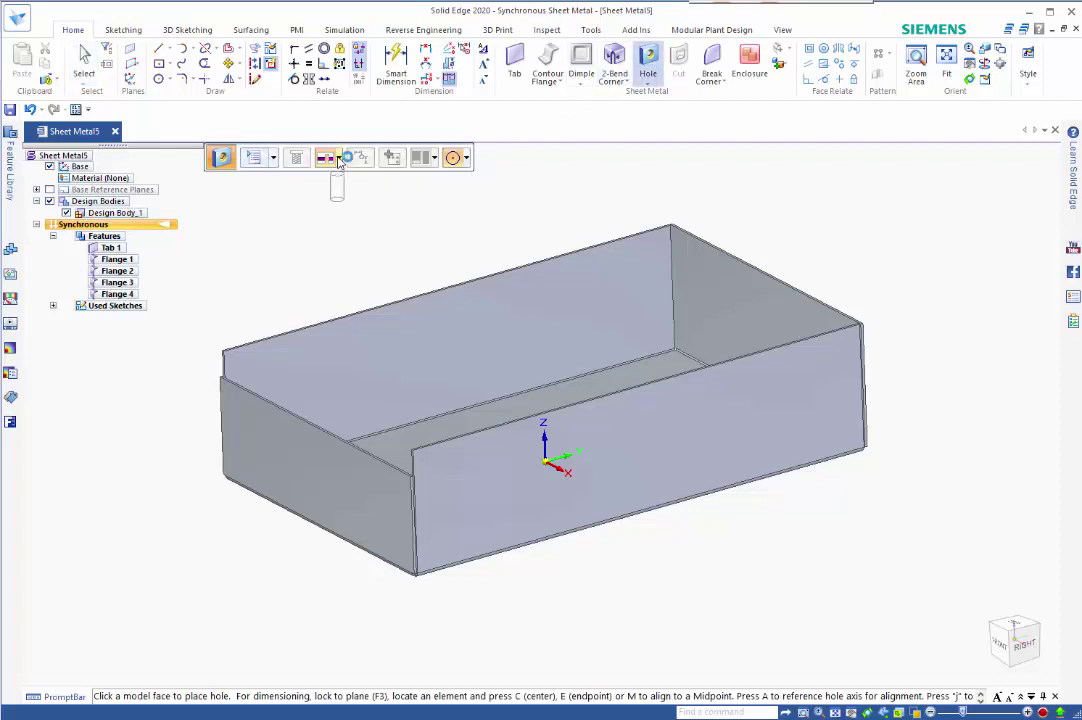
pyautogui.click(338, 160)
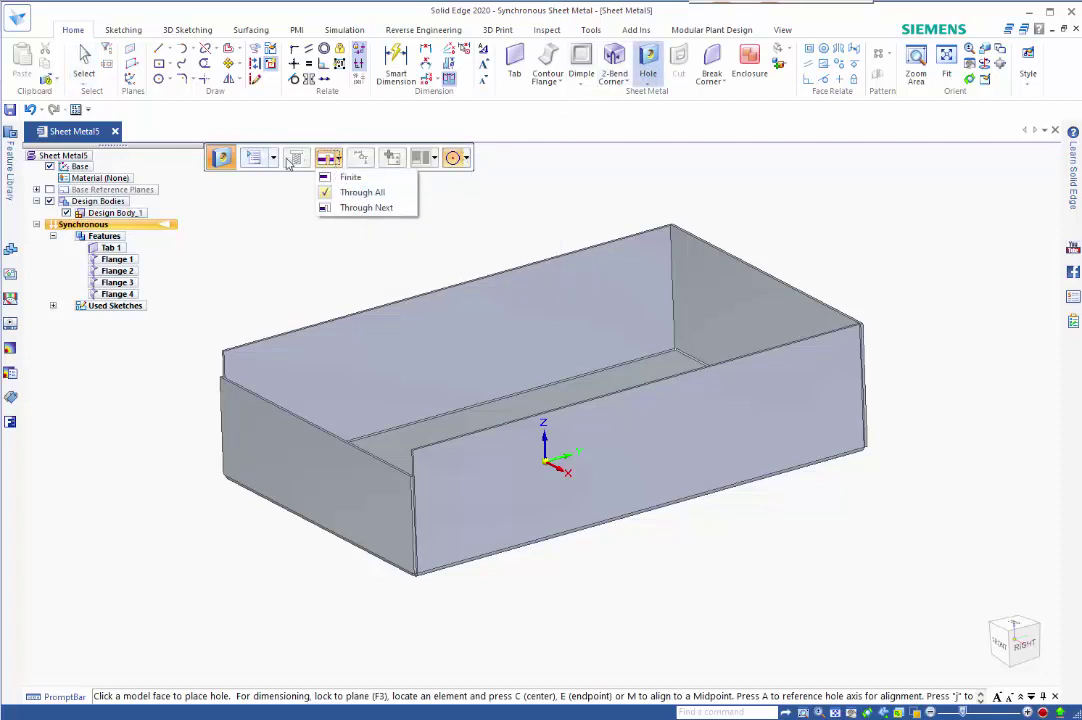
pyautogui.click(254, 158)
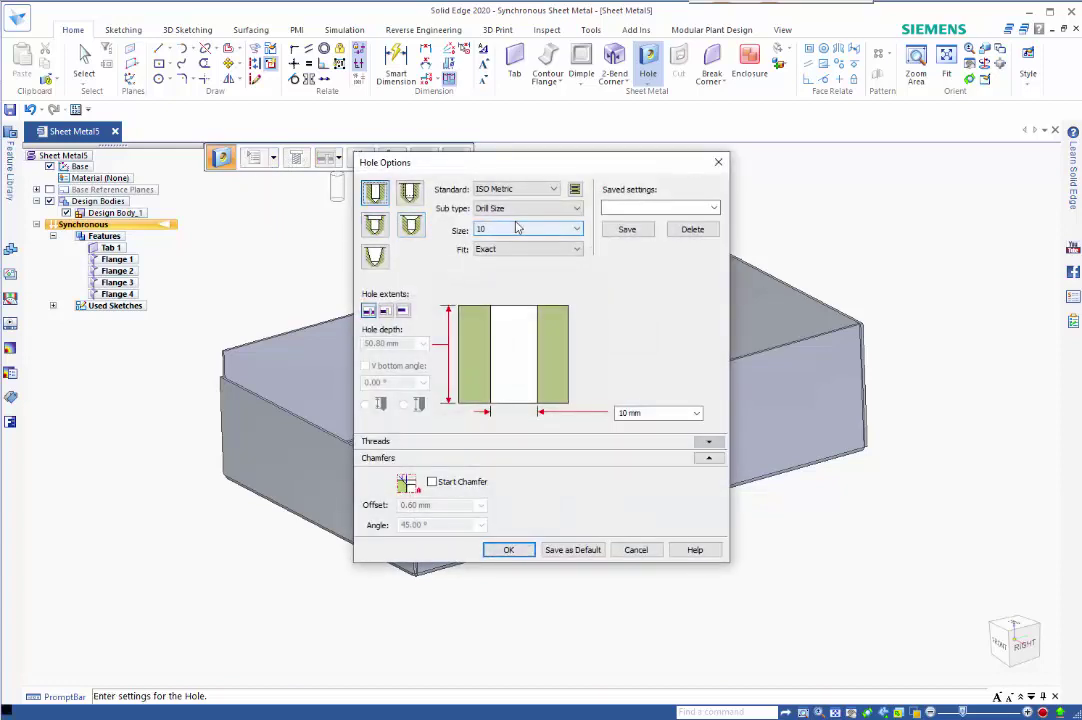
pyautogui.click(518, 231)
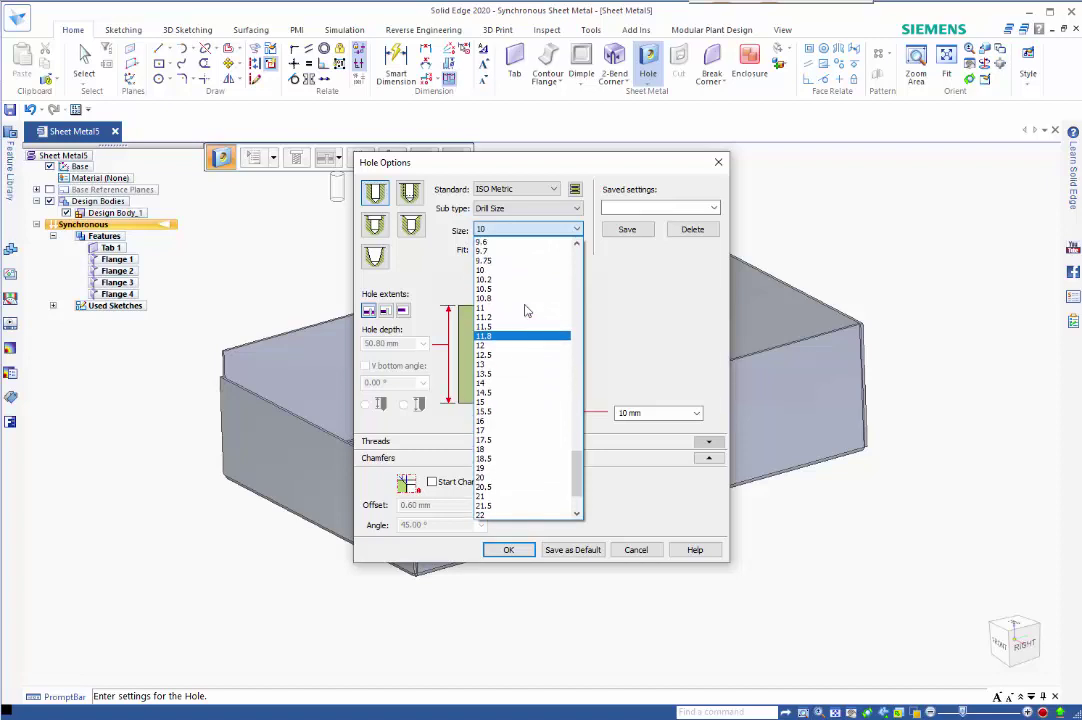
pyautogui.scroll(2, 526, 309)
pyautogui.scroll(5, 526, 309)
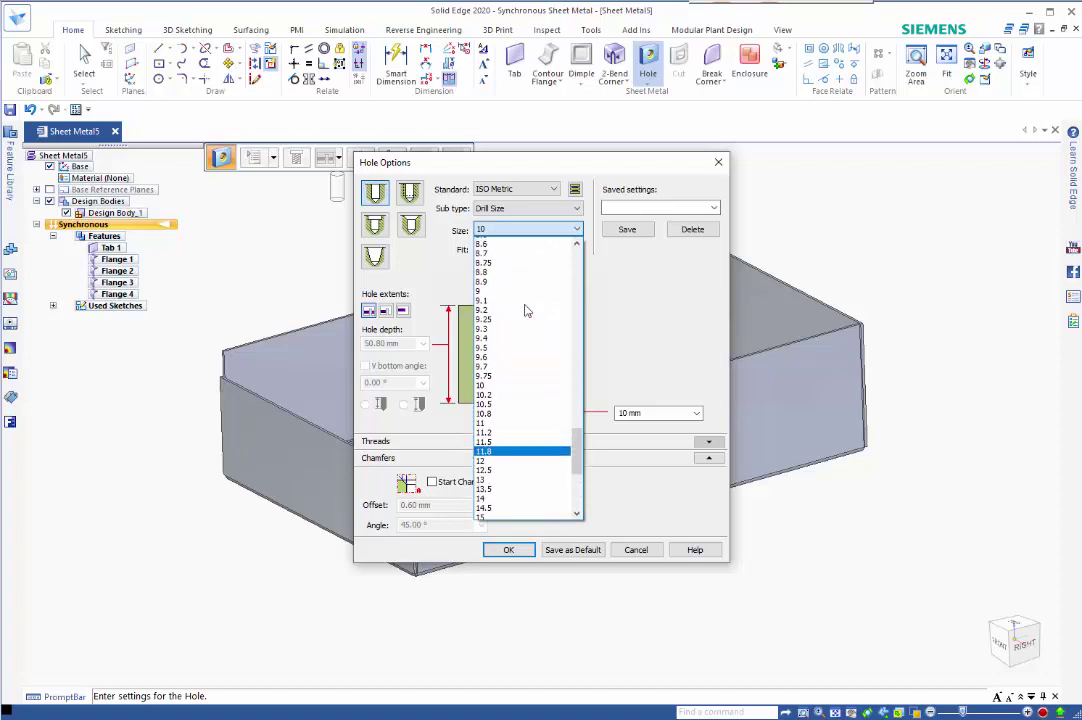
pyautogui.scroll(1, 506, 263)
pyautogui.click(506, 262)
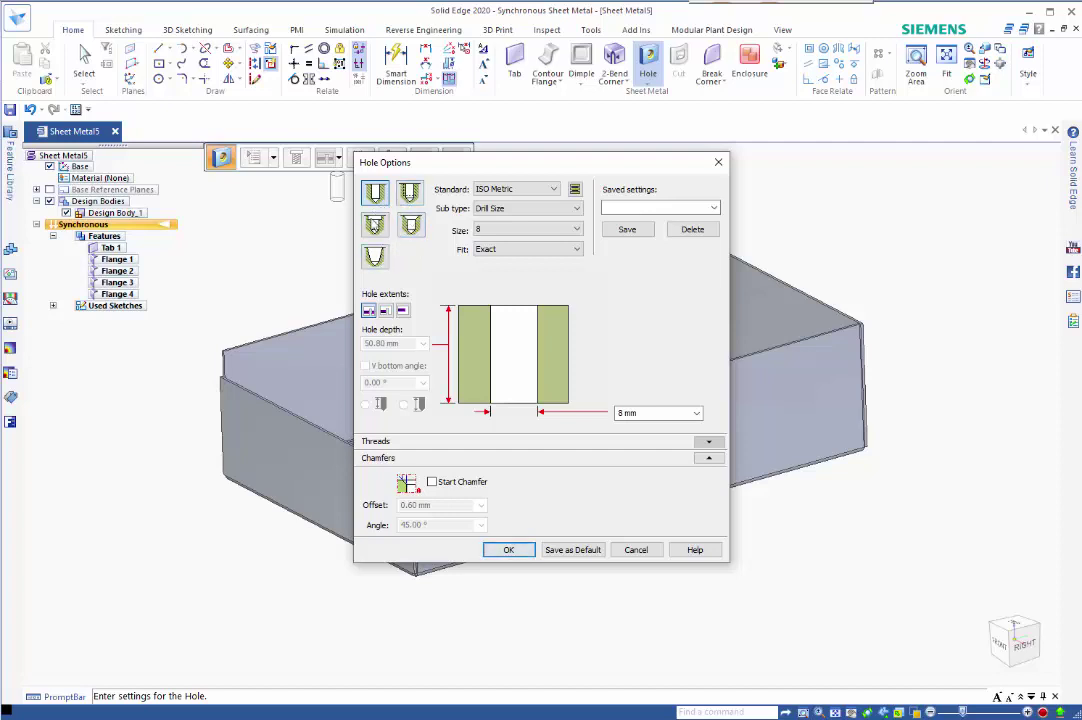
pyautogui.click(510, 551)
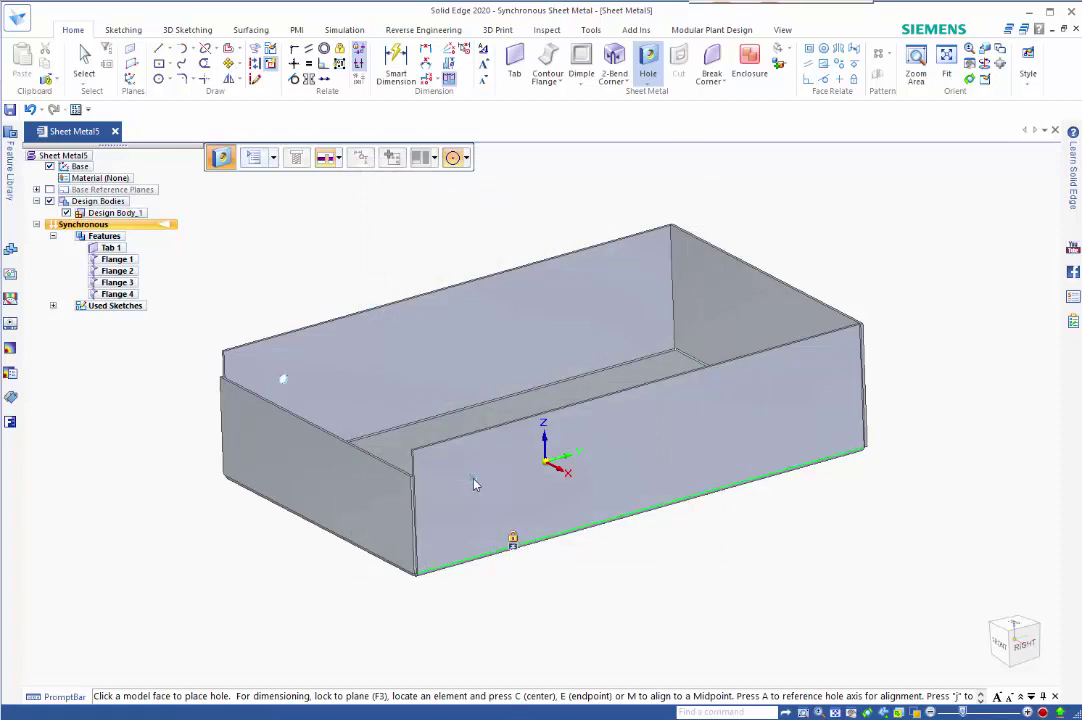
# Place the hole on the positive X long flange, locked to its plane, about 18 mm from the lowered-wall end and 17 mm below the top edge.
pyautogui.press('F3')
pyautogui.hotkey('ctrl', 'h')
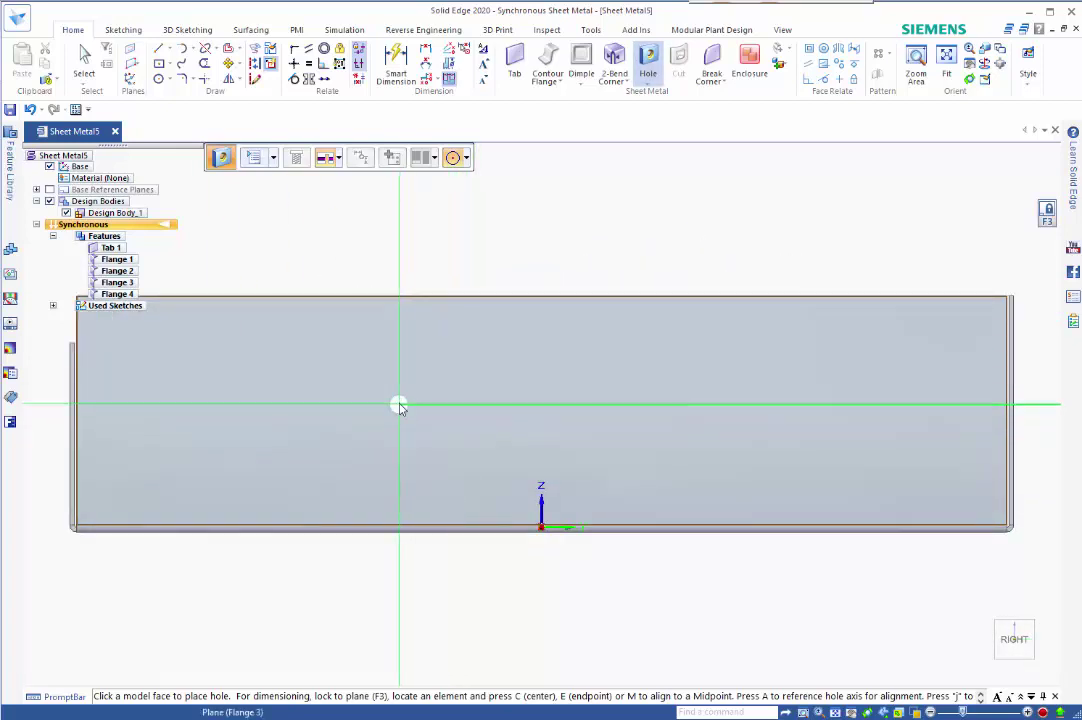
pyautogui.keyDown('shift'); pyautogui.moveTo(398, 403); pyautogui.dragTo(732, 425, button='middle'); pyautogui.keyUp('shift')
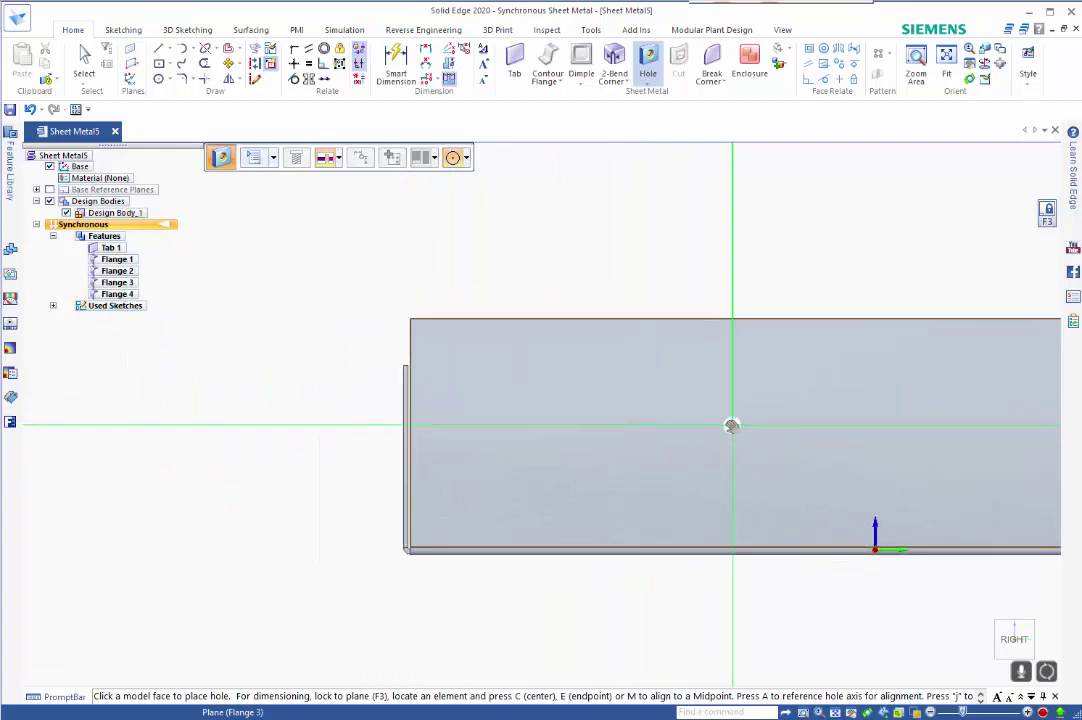
pyautogui.click(451, 359)
pyautogui.press('Escape')
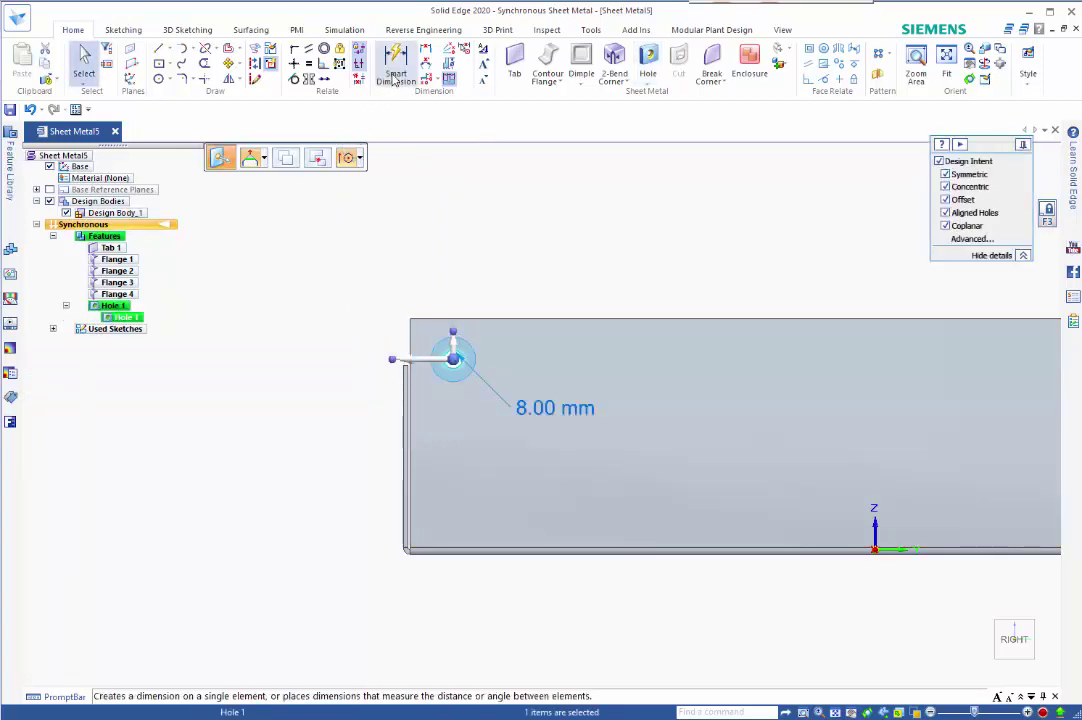
# Dimension the hole centre from the flange's vertical end edge and set it to 12.5 mm, with the hole as the side that moves.
pyautogui.click(395, 75)
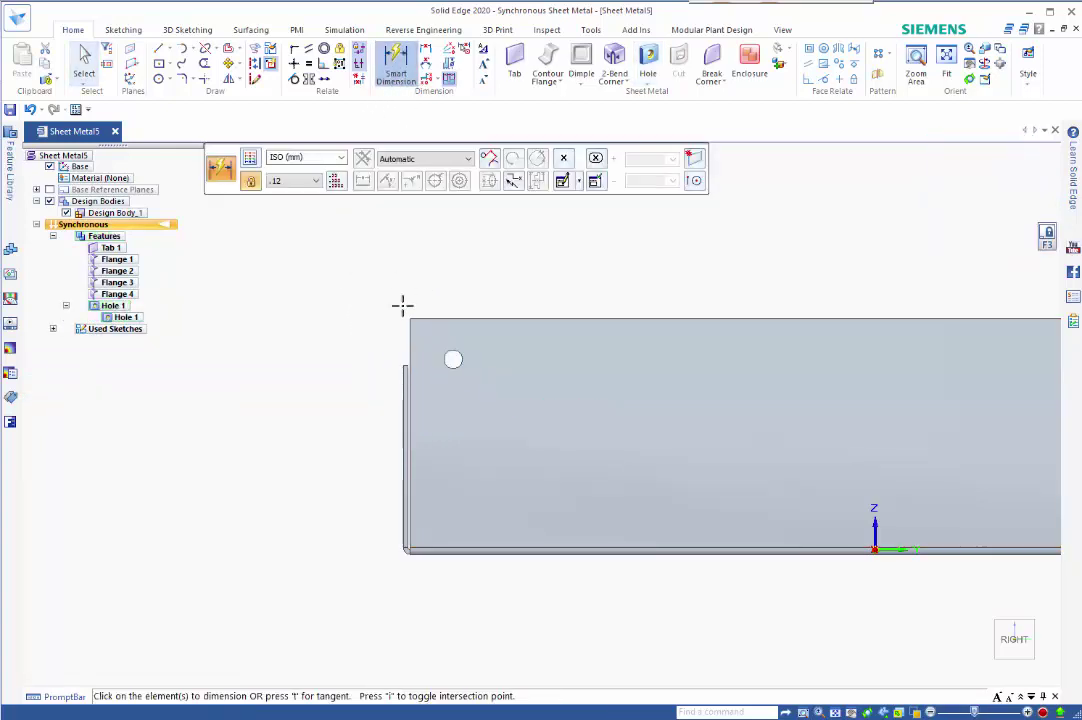
pyautogui.click(408, 342)
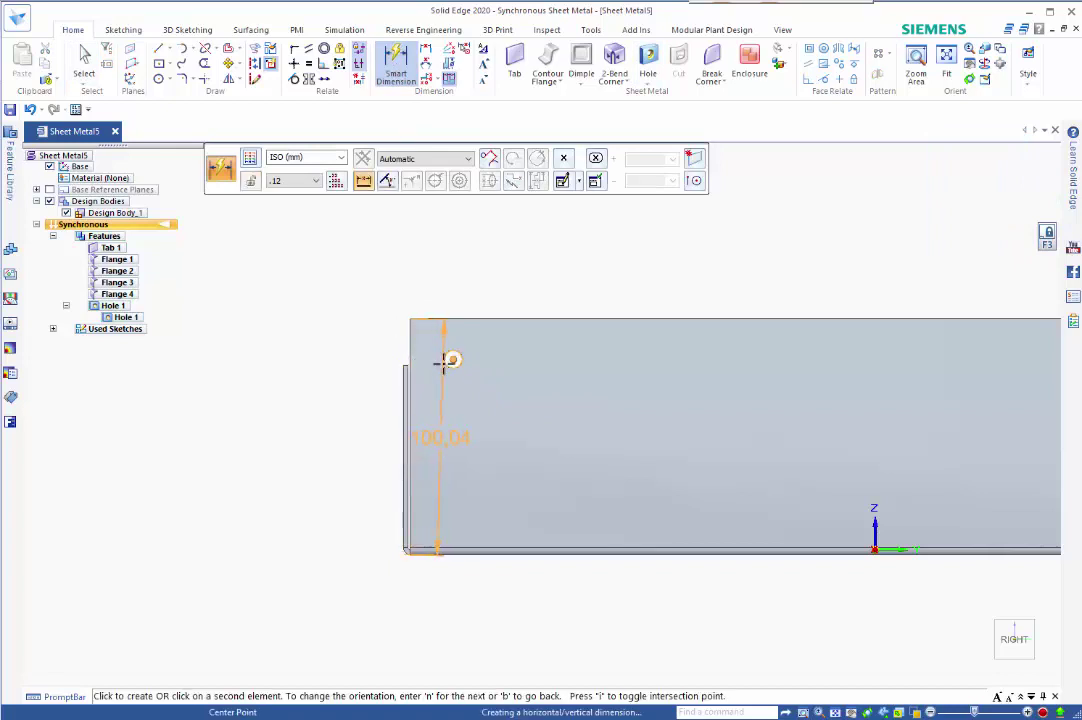
pyautogui.click(446, 361)
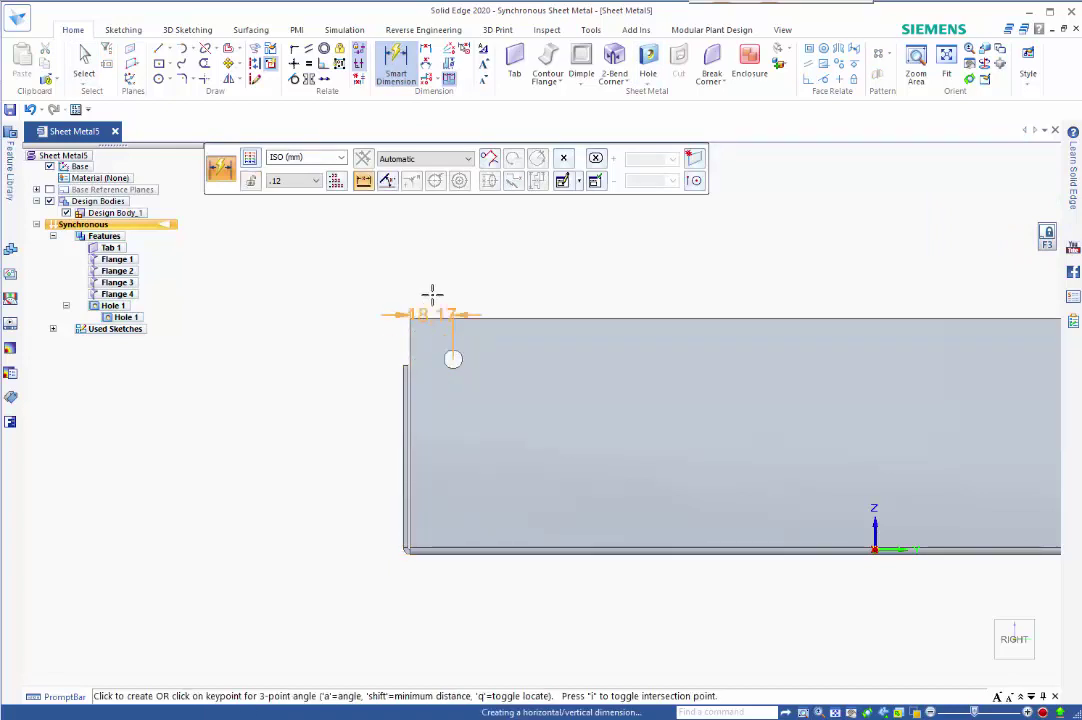
pyautogui.click(351, 240)
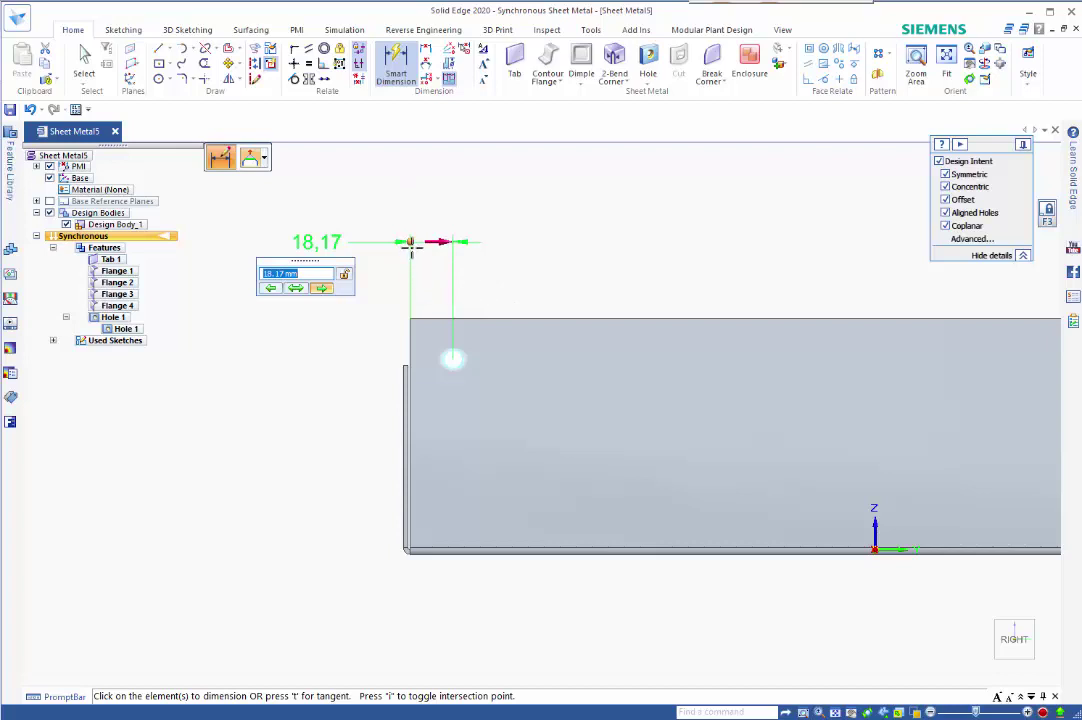
pyautogui.click(267, 289)
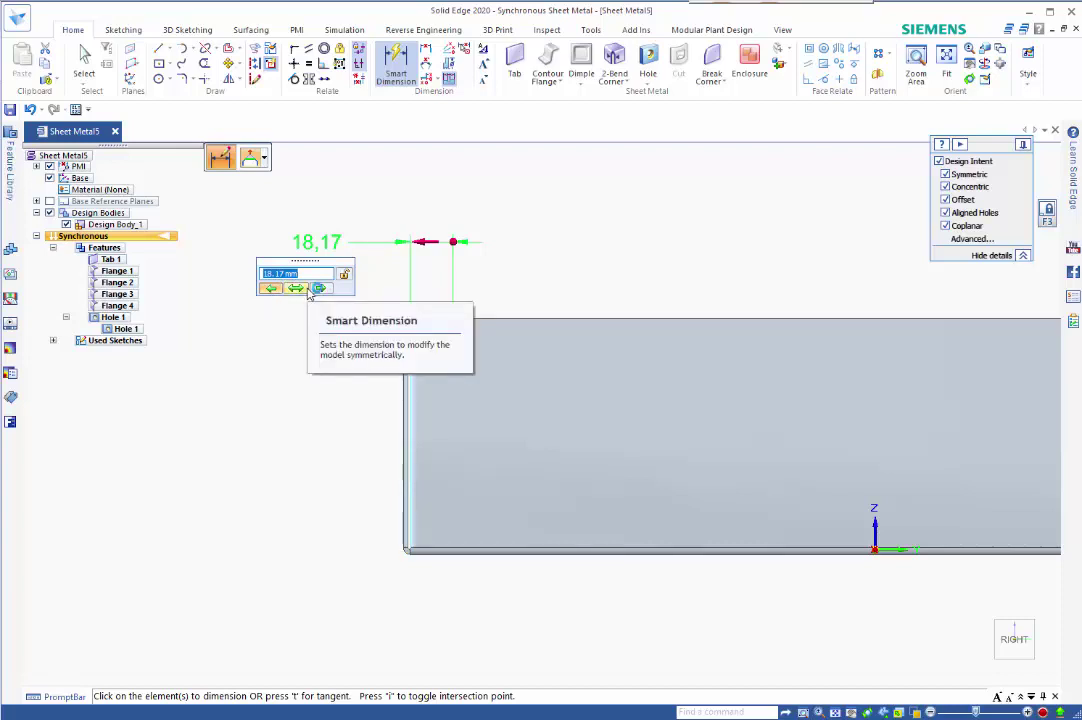
pyautogui.click(322, 288)
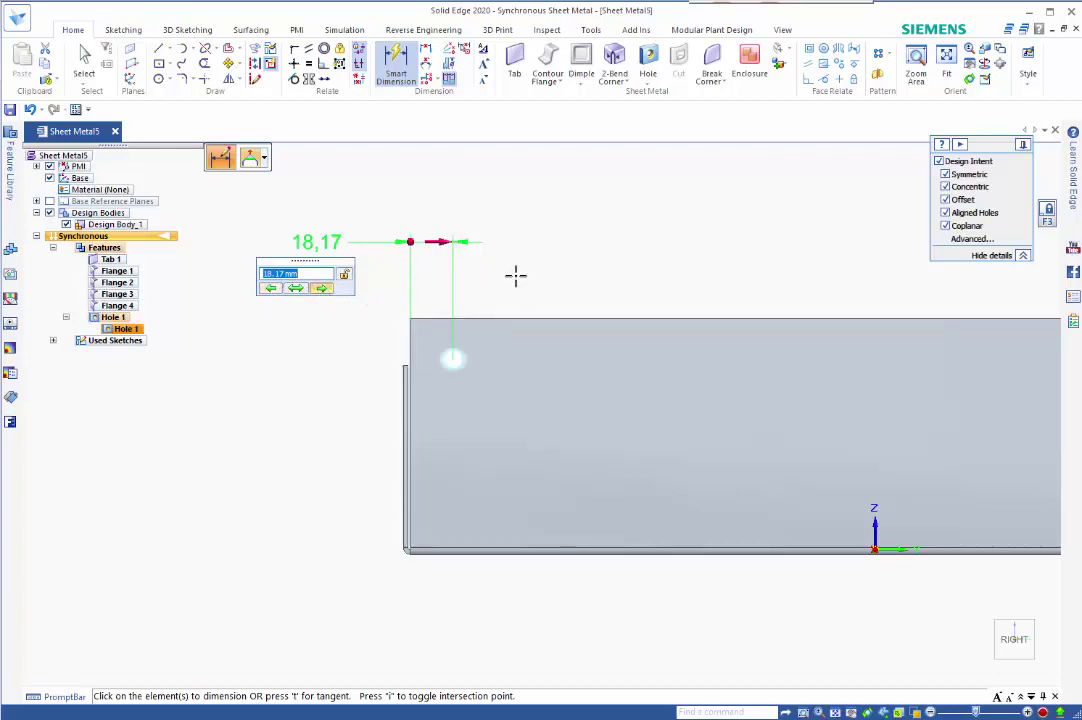
pyautogui.write('12,5')
pyautogui.press('Return')
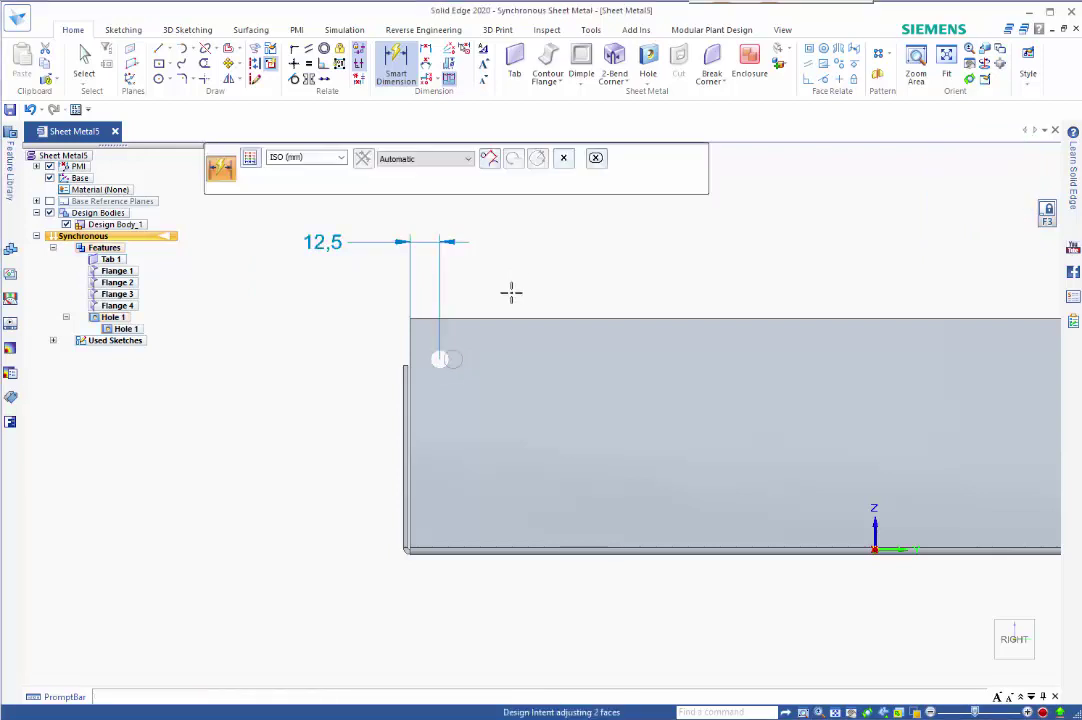
# Dimension the hole centre from the flange's top edge, set it to 12.5 mm, and return to an isometric view of the box.
pyautogui.click(466, 317)
pyautogui.click(441, 358)
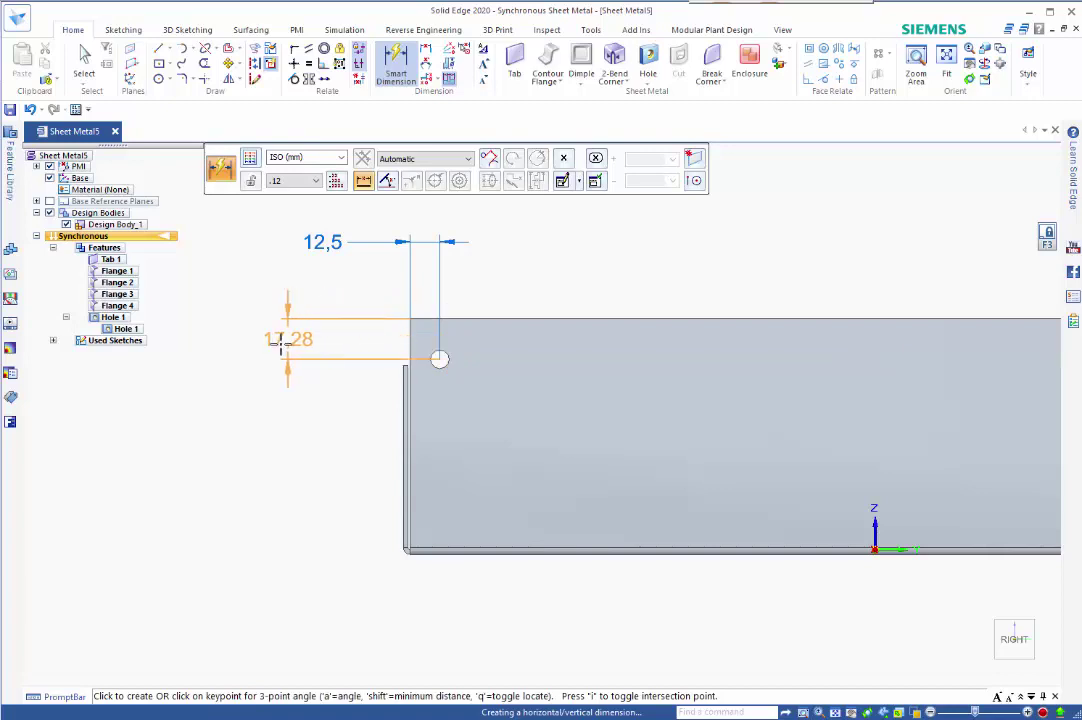
pyautogui.click(269, 405)
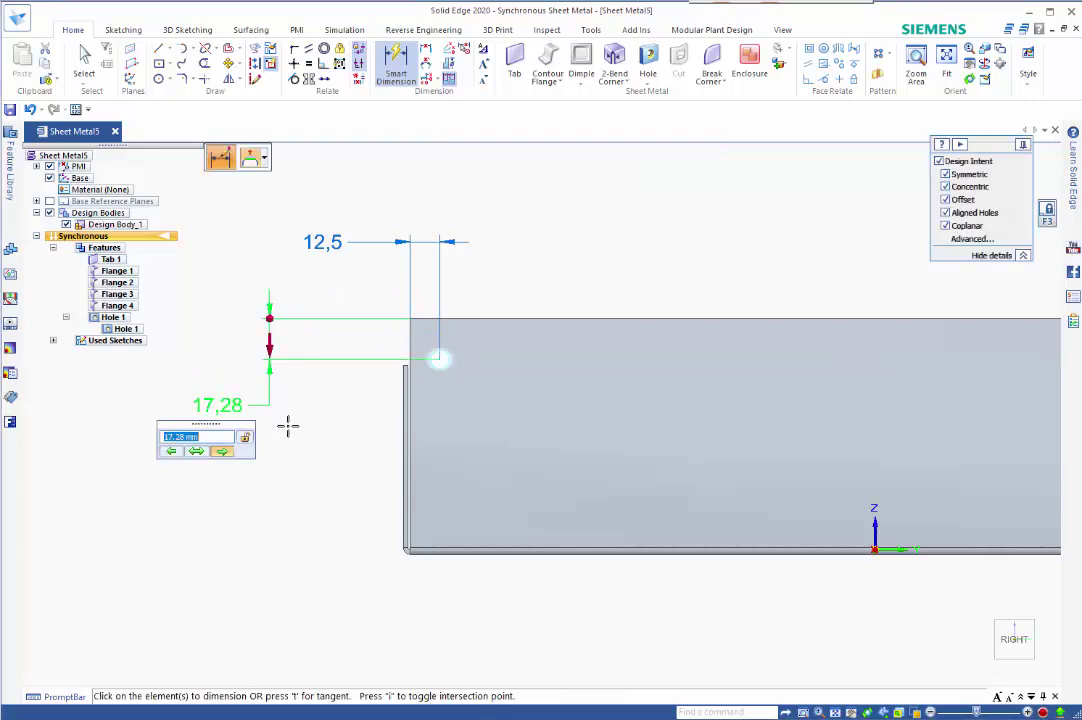
pyautogui.write('12.5')
pyautogui.press('Return')
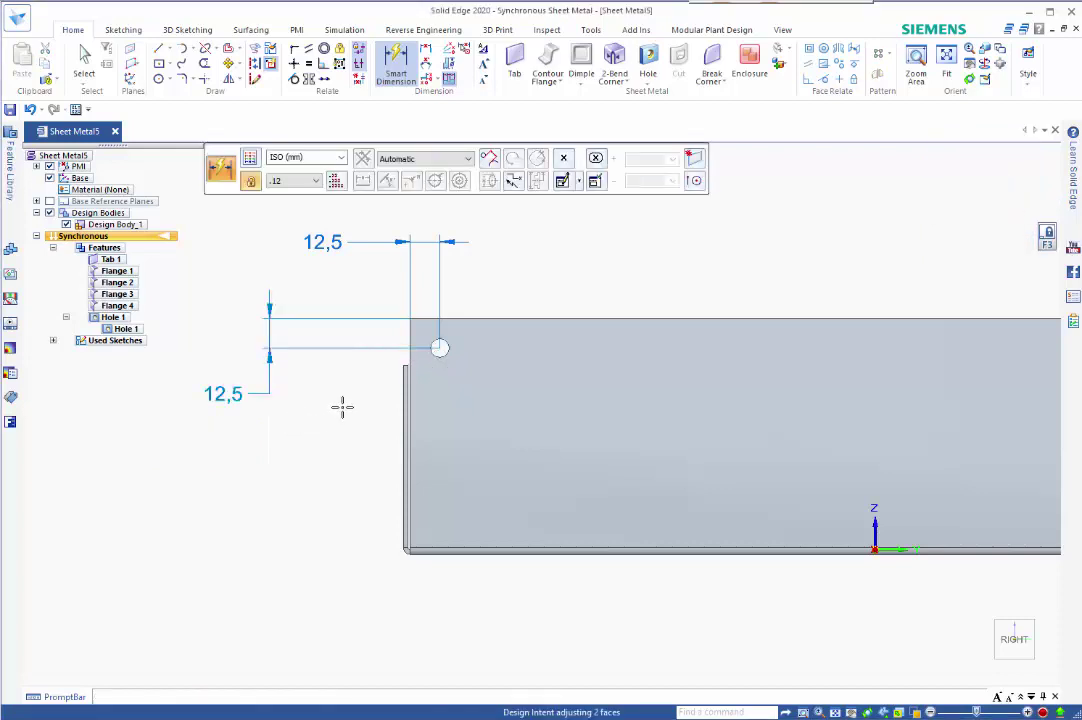
pyautogui.hotkey('ctrl', 'i')
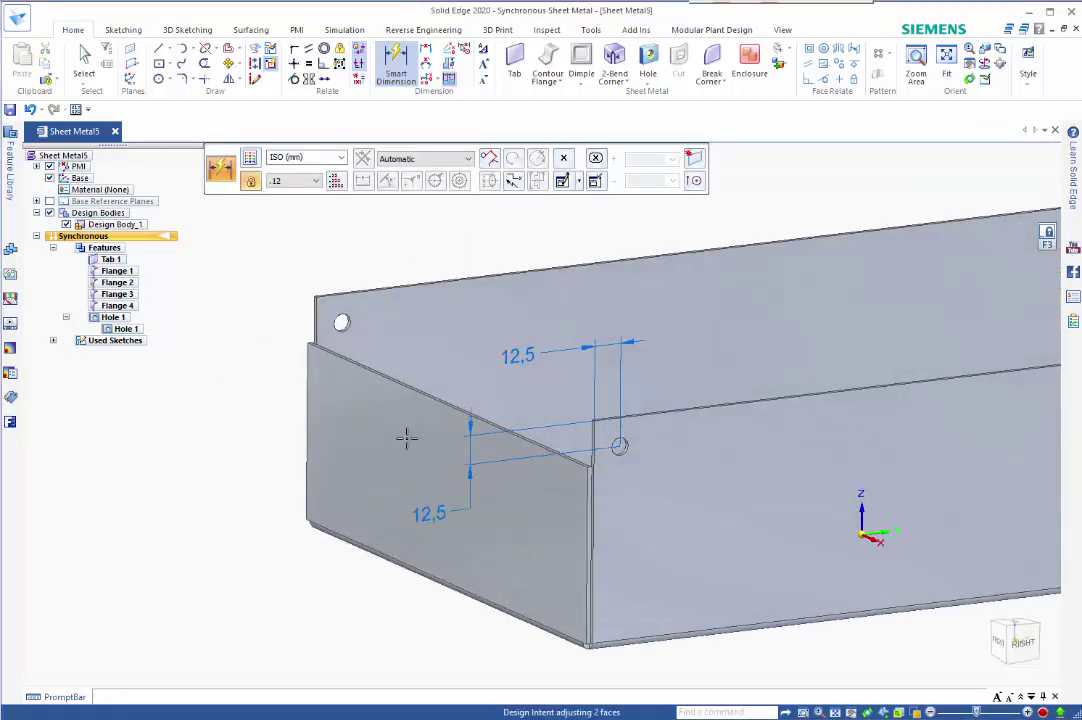
pyautogui.moveTo(516, 505); pyautogui.dragTo(591, 594, button='middle')
pyautogui.press('Escape')
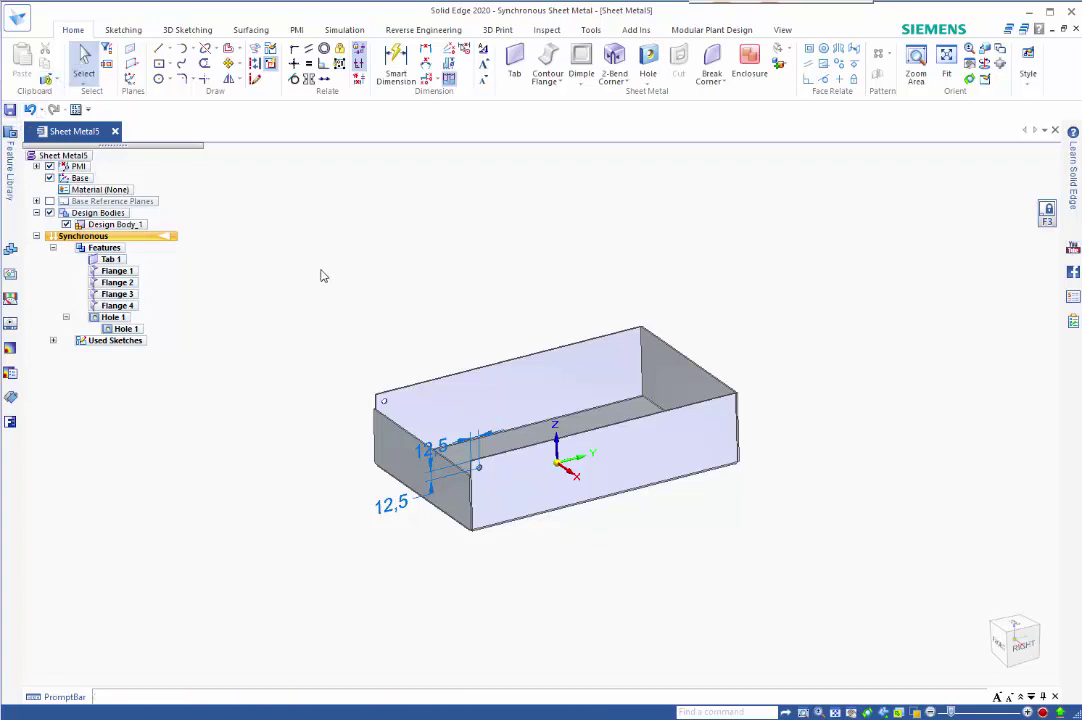
# Save the sheet metal document as Mailbox Bottom in the D:\Temp\Mialbox folder.
pyautogui.hotkey('ctrl', 's')
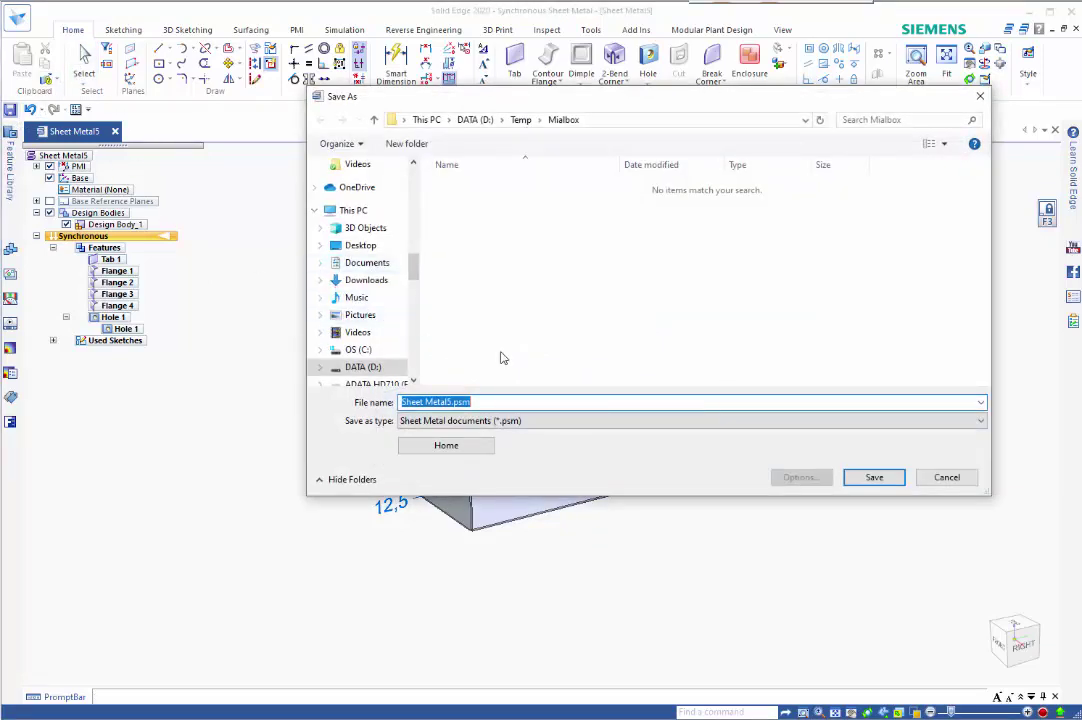
pyautogui.write('Mailbox Bottom')
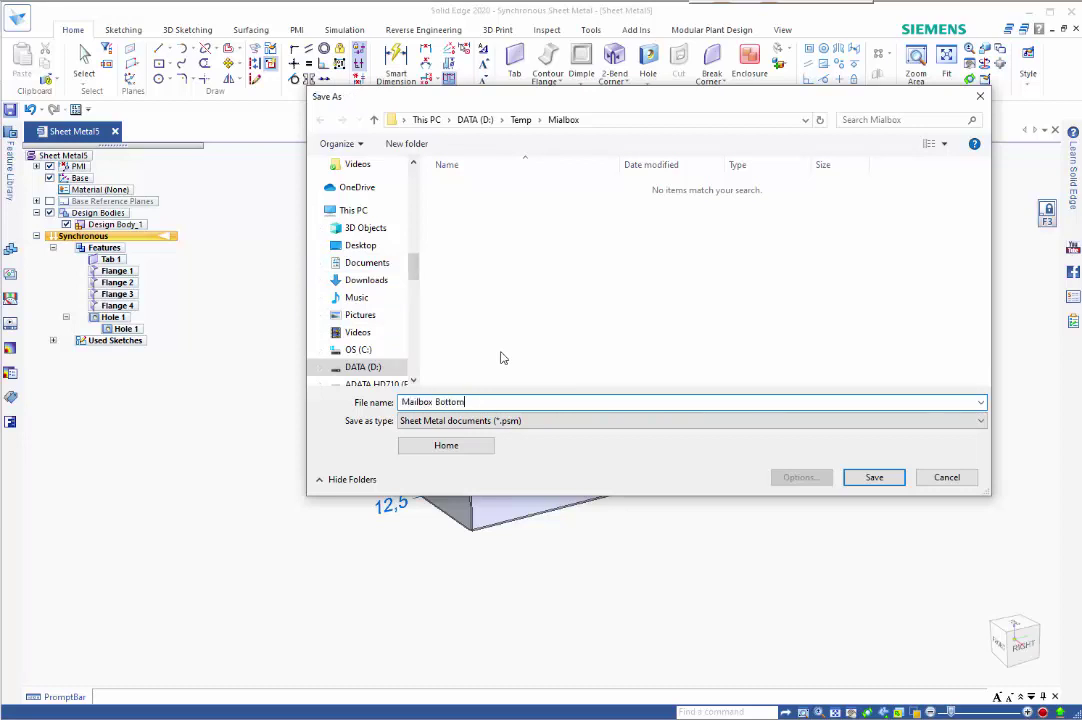
pyautogui.press('Return')
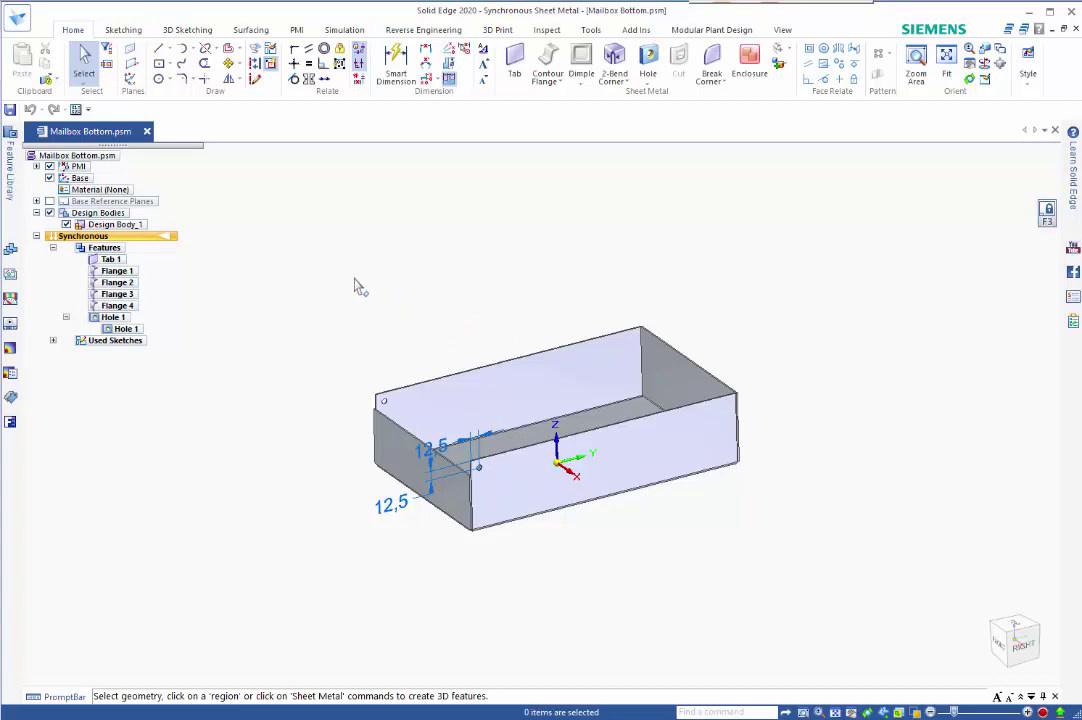
# Create a new ISO Metric Sheet Metal document.
pyautogui.click(17, 18)
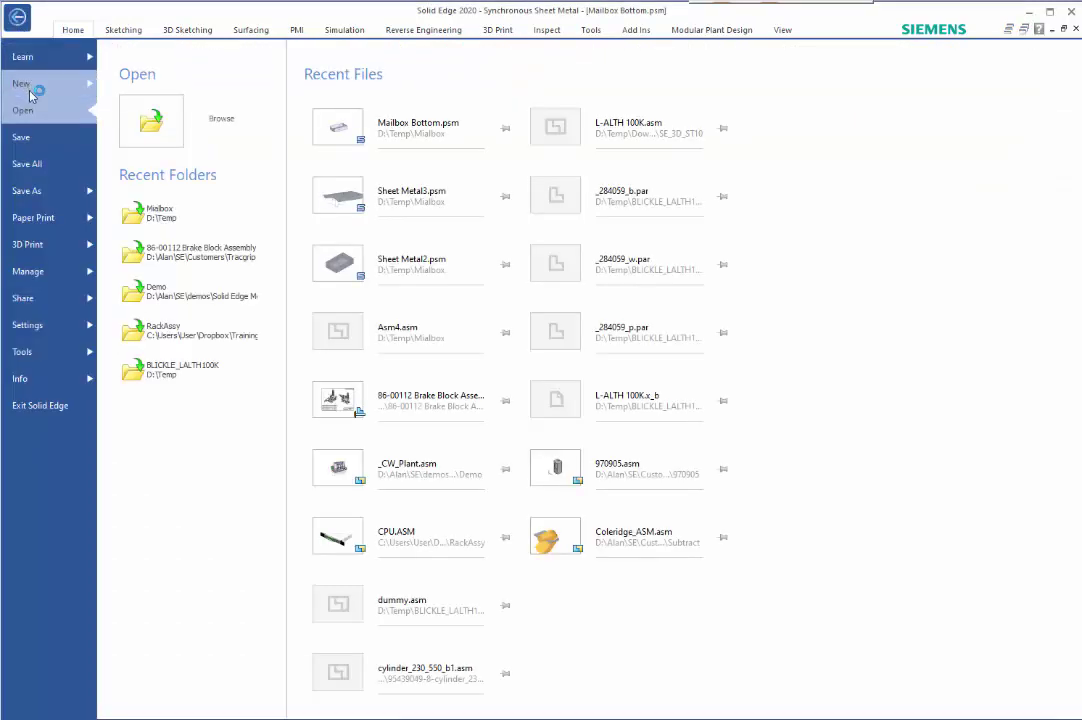
pyautogui.click(40, 88)
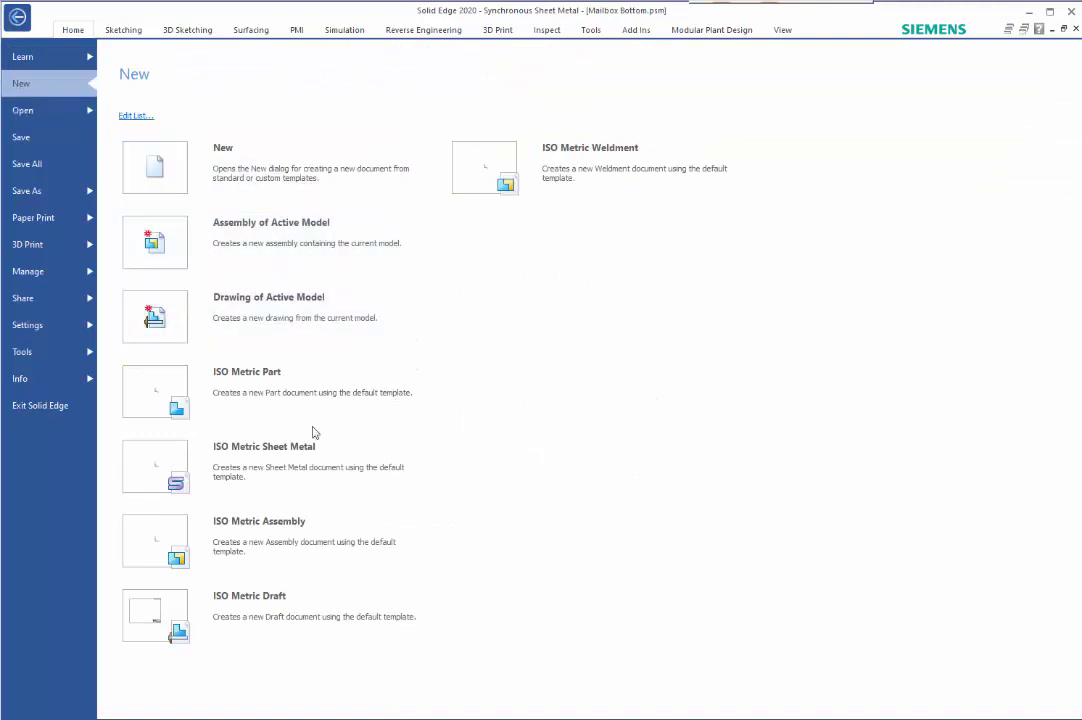
pyautogui.click(296, 487)
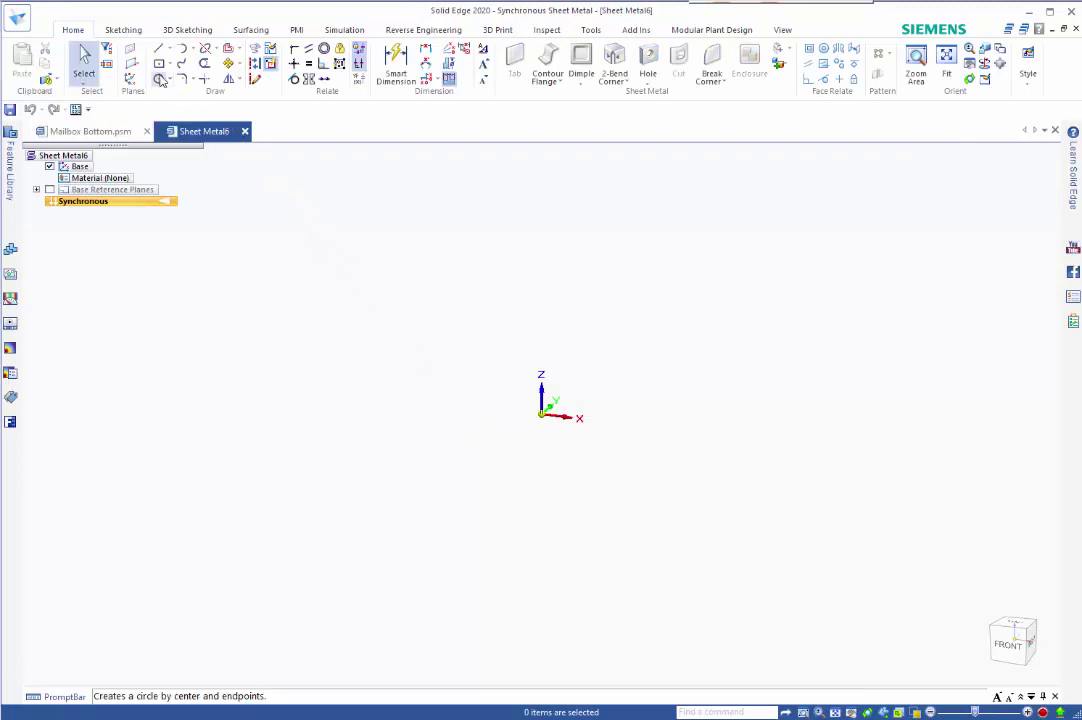
# Draw a rectangle centred on the origin in the base XY plane, 251 mm wide and 450 mm high.
pyautogui.click(159, 64)
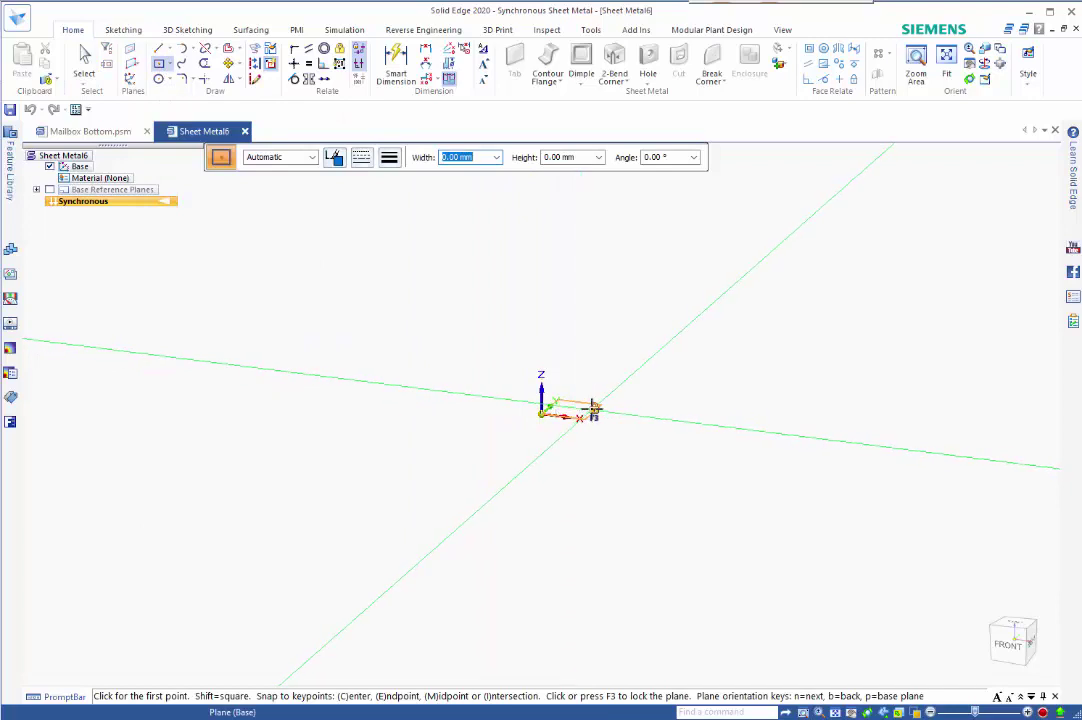
pyautogui.press('F3')
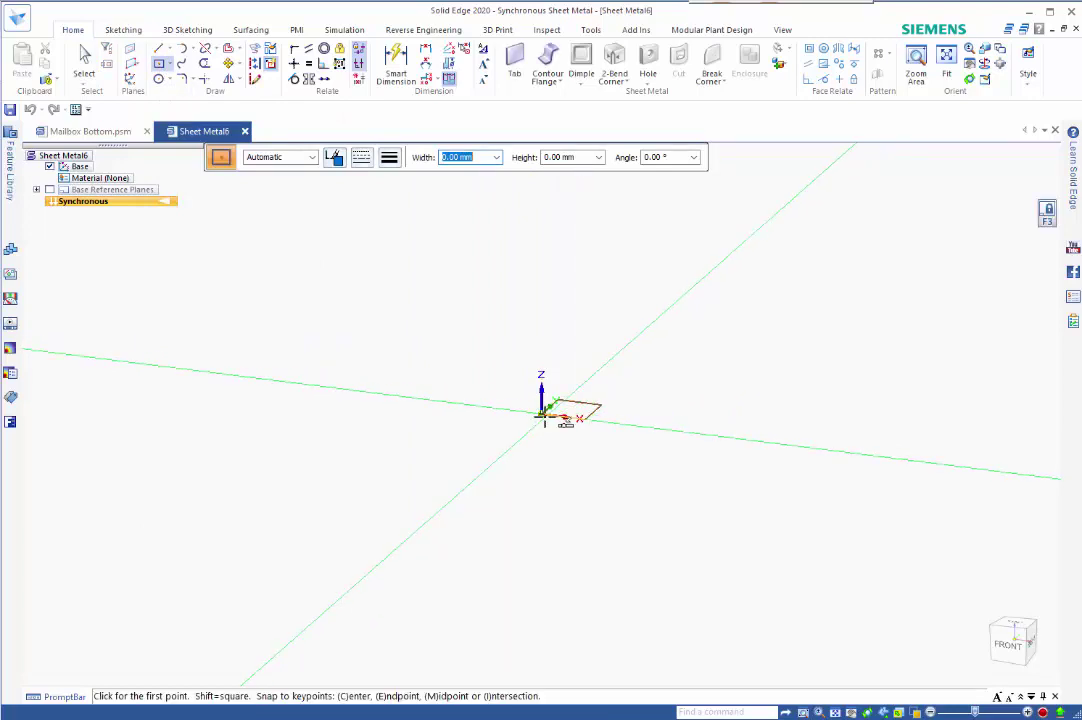
pyautogui.click(541, 414)
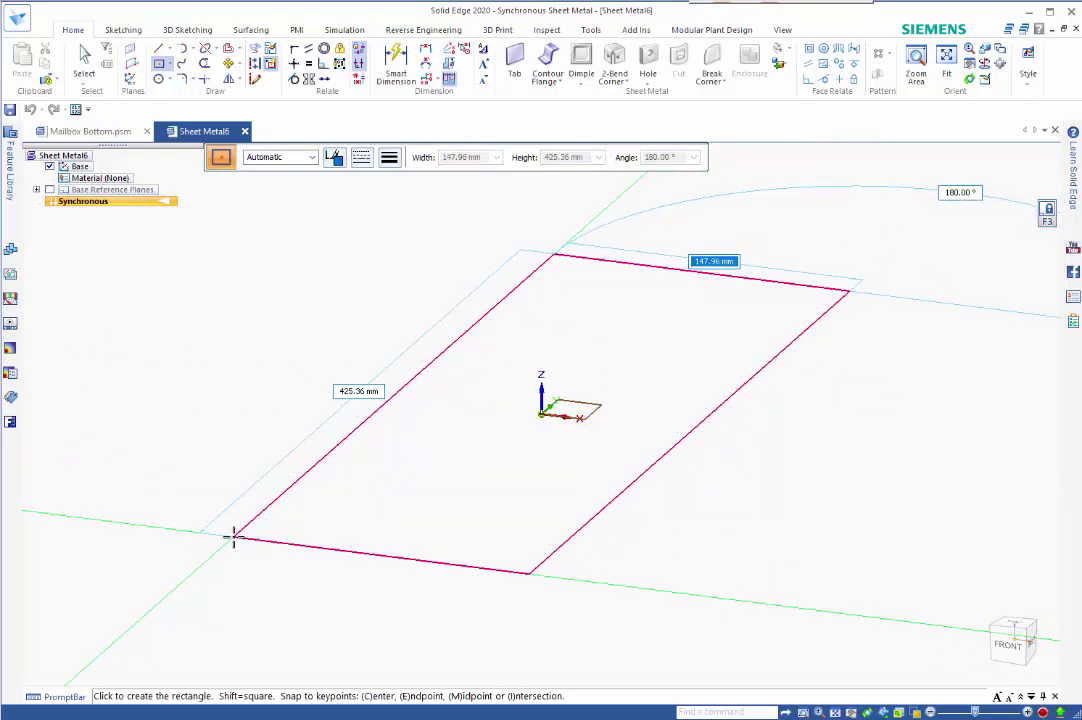
pyautogui.write('2')
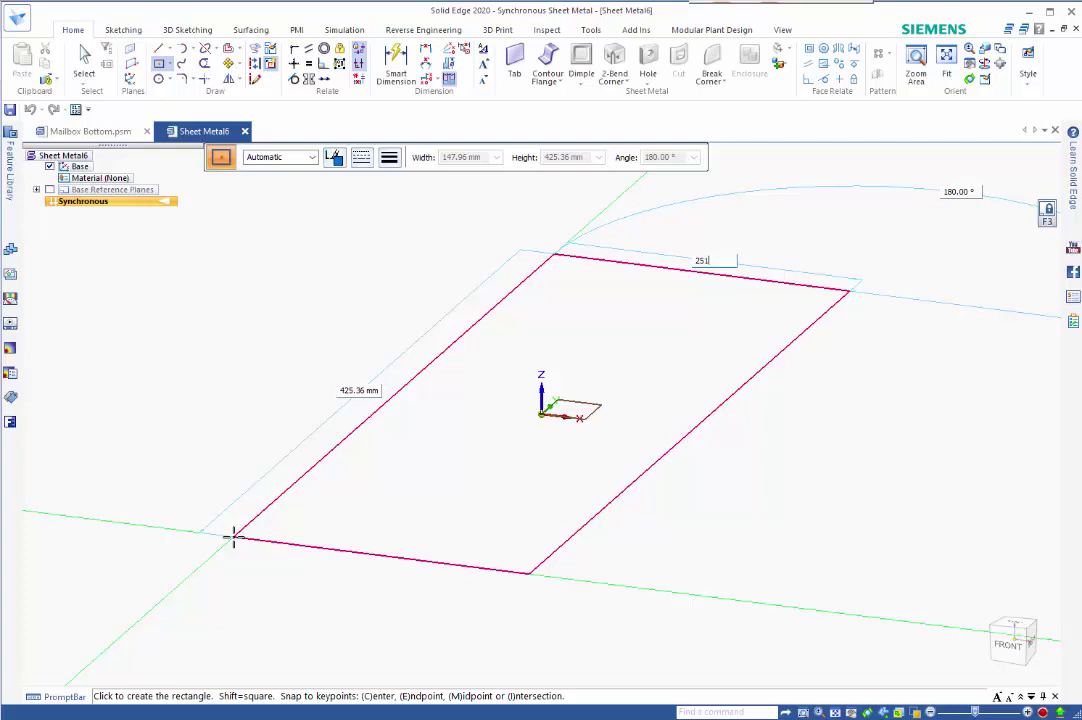
pyautogui.write('51')
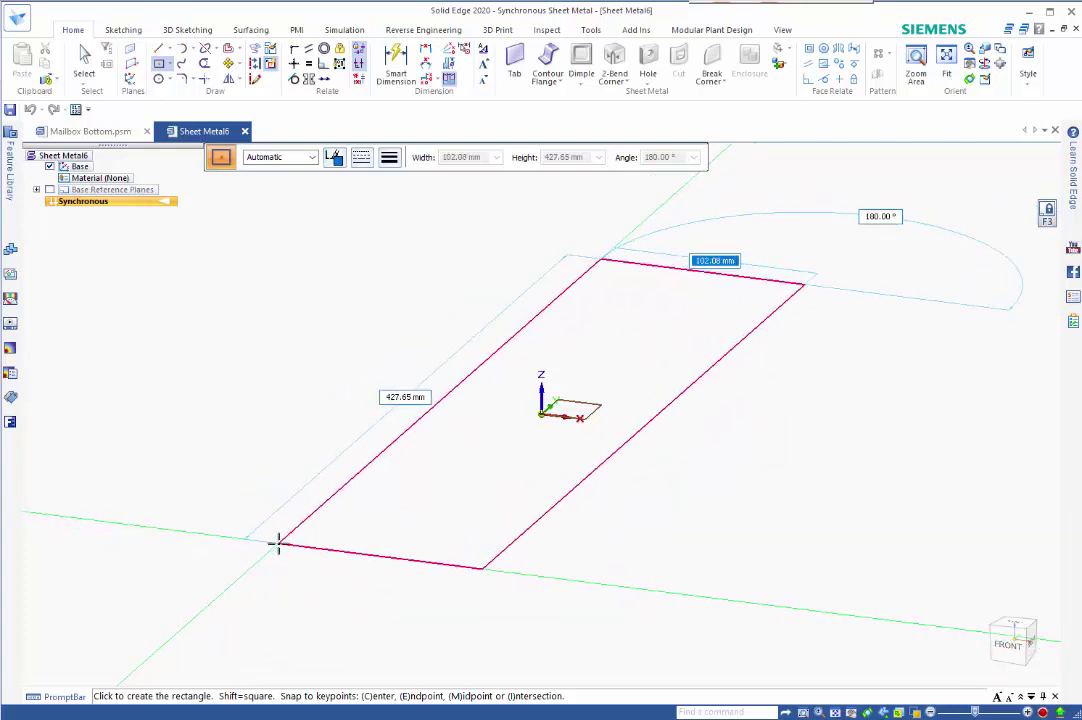
pyautogui.write('25')
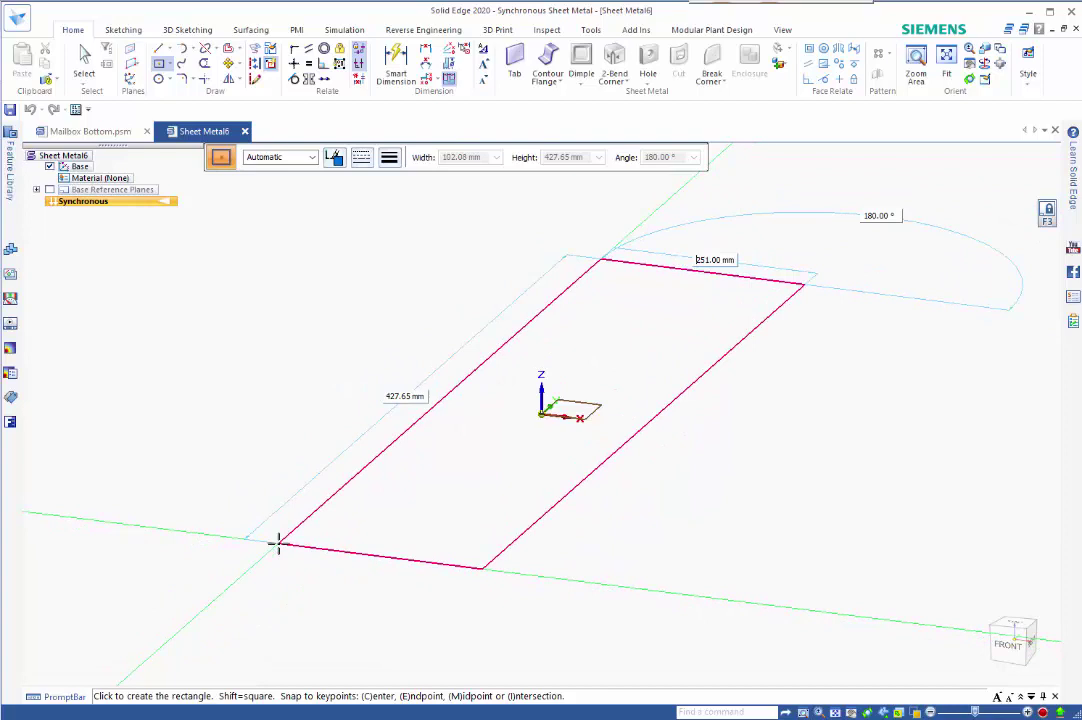
pyautogui.press('Tab')
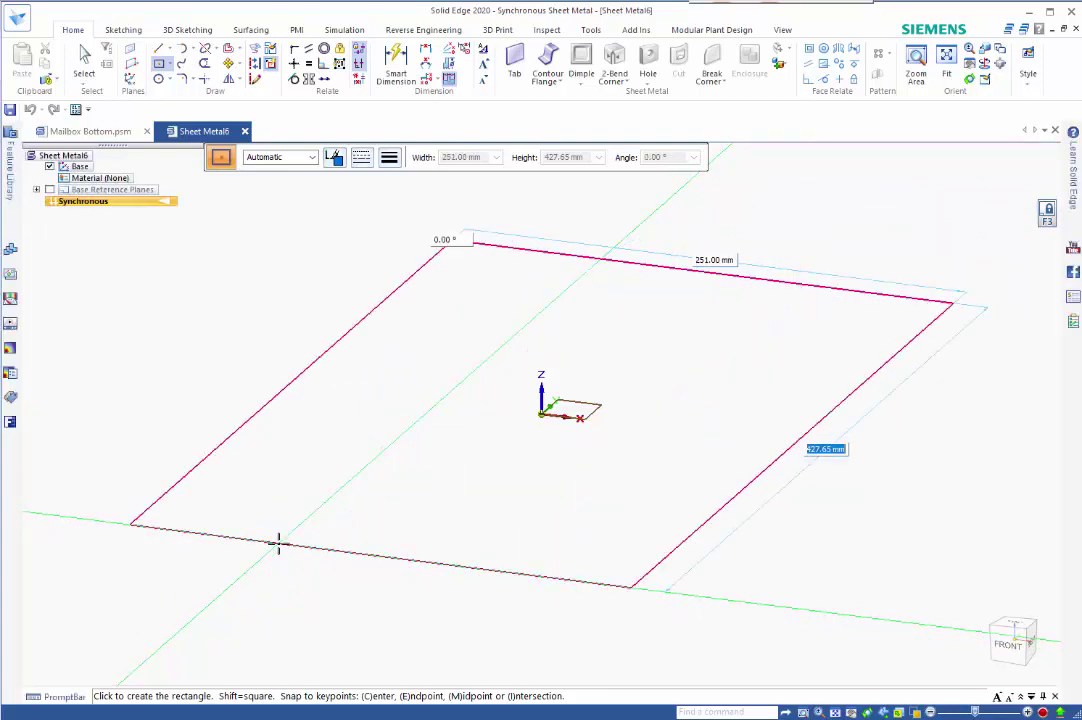
pyautogui.write('450')
pyautogui.press('Return')
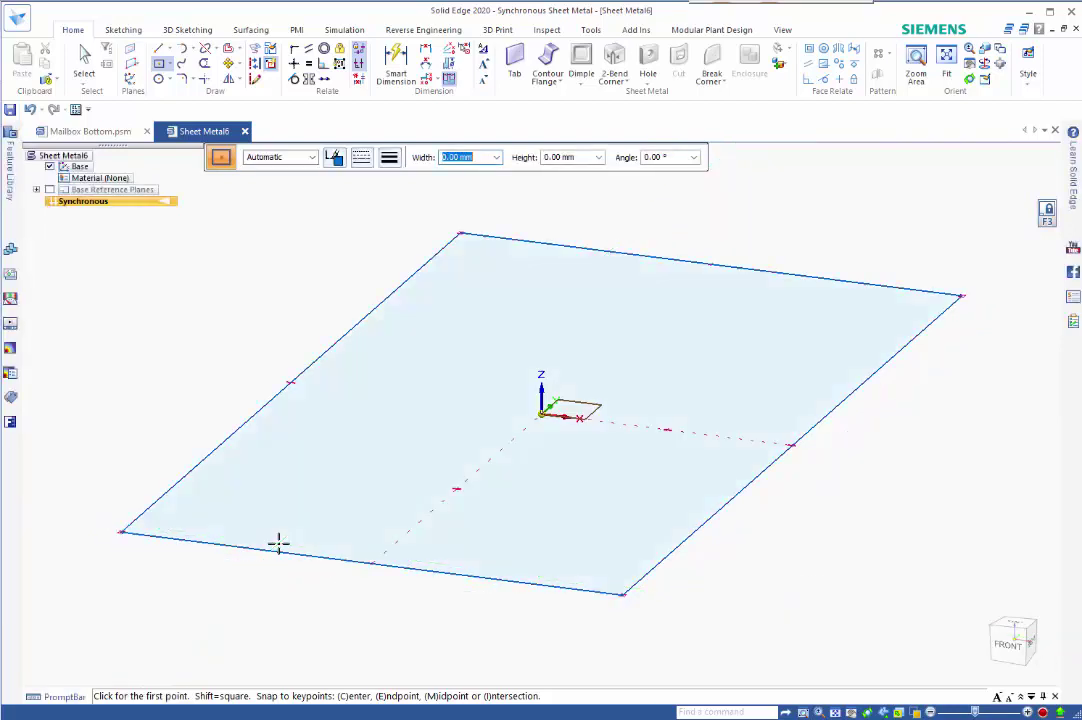
pyautogui.press('Escape')
# Create a 2 mm thick tab from the rectangular region, with the thickness going upward.
pyautogui.click(420, 450)
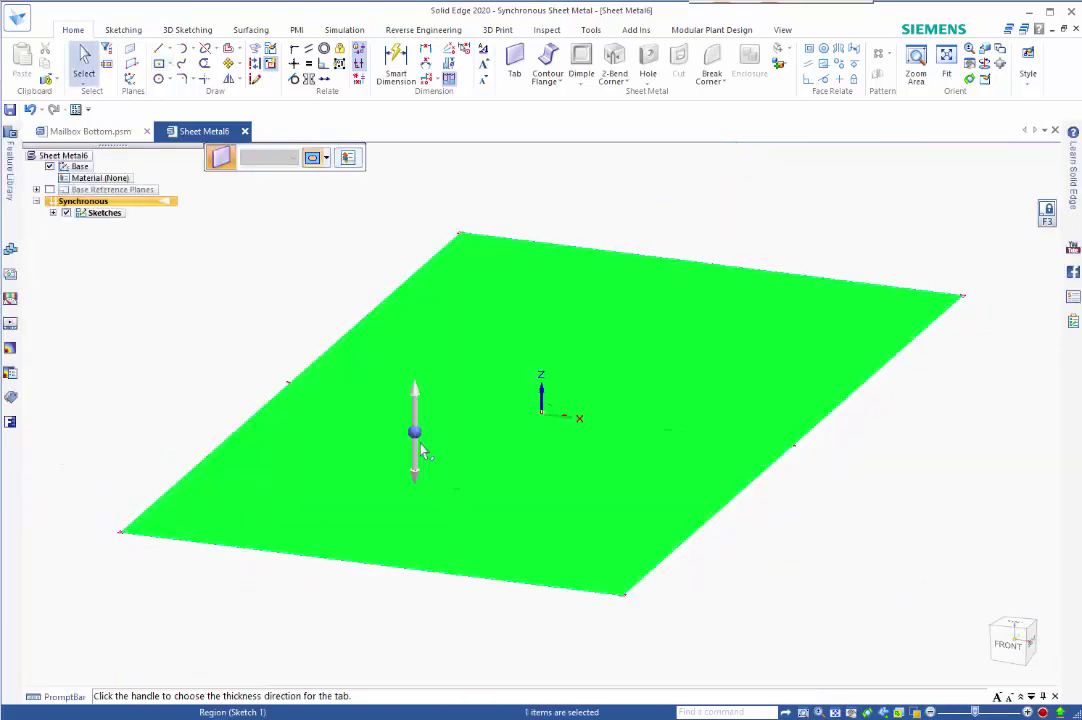
pyautogui.click(420, 430)
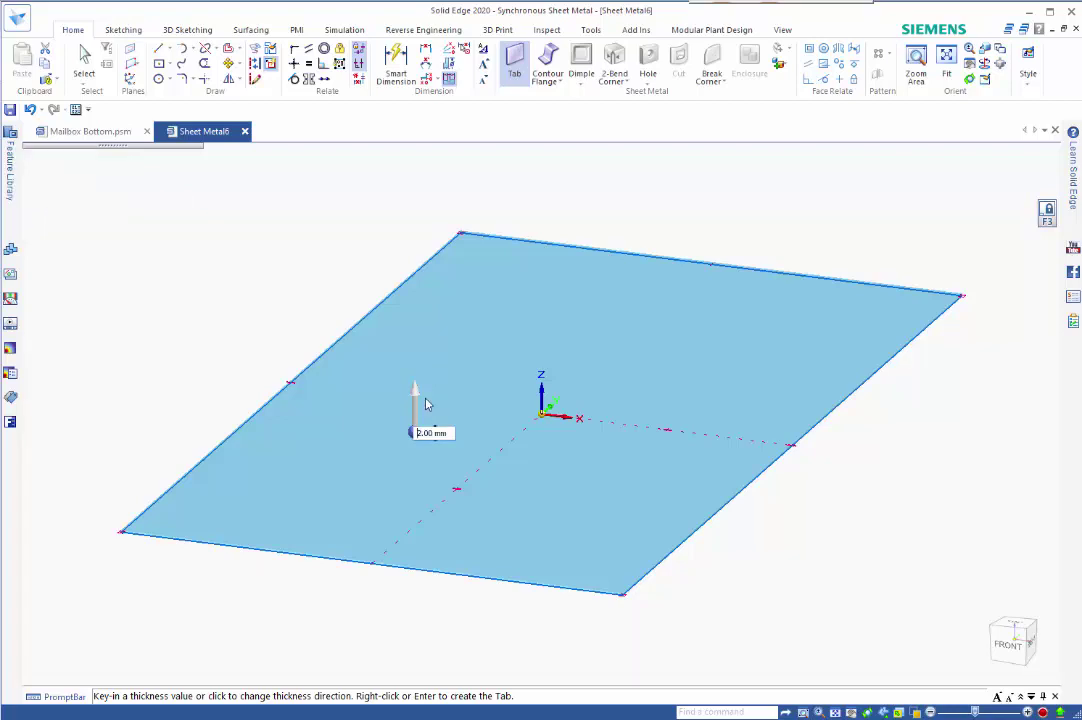
pyautogui.press('Return')
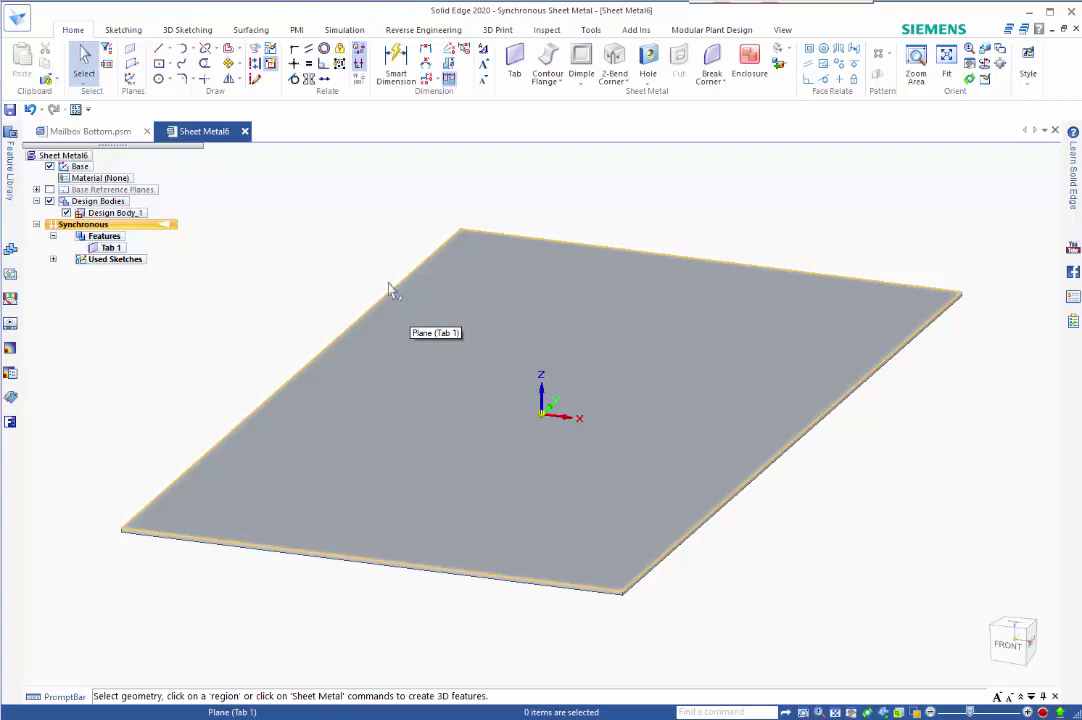
# Add 50 mm flanges bent 90° downward along both 450 mm edges of the tab.
pyautogui.click(803, 437)
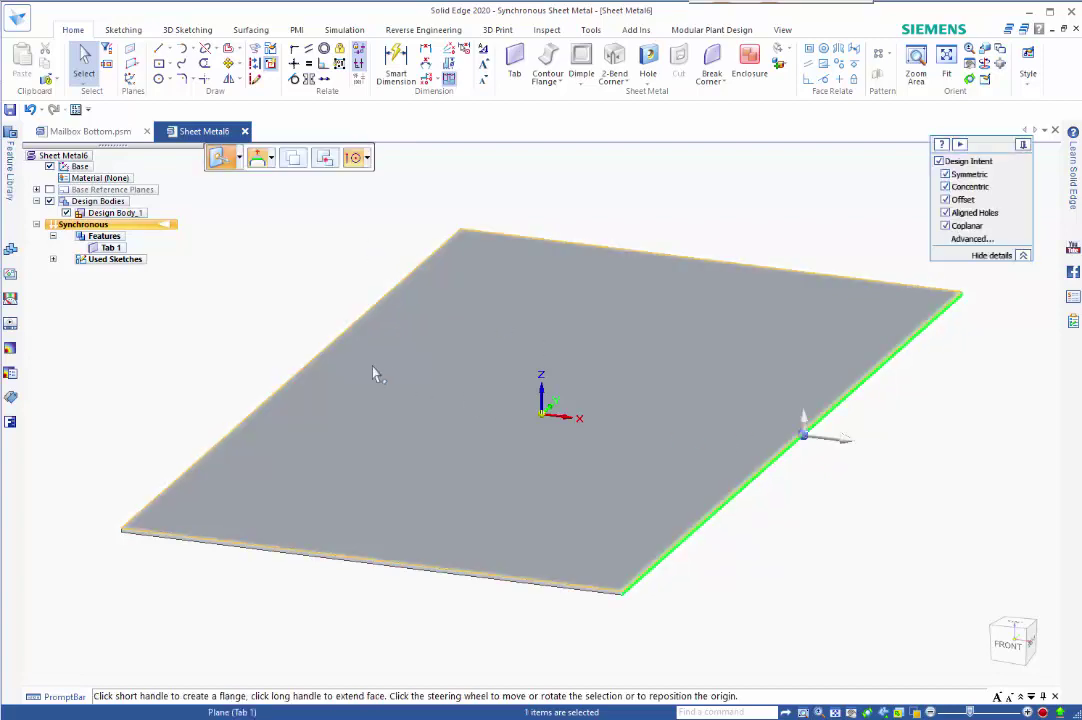
pyautogui.keyDown('ctrl'); pyautogui.click(312, 372); pyautogui.keyUp('ctrl')
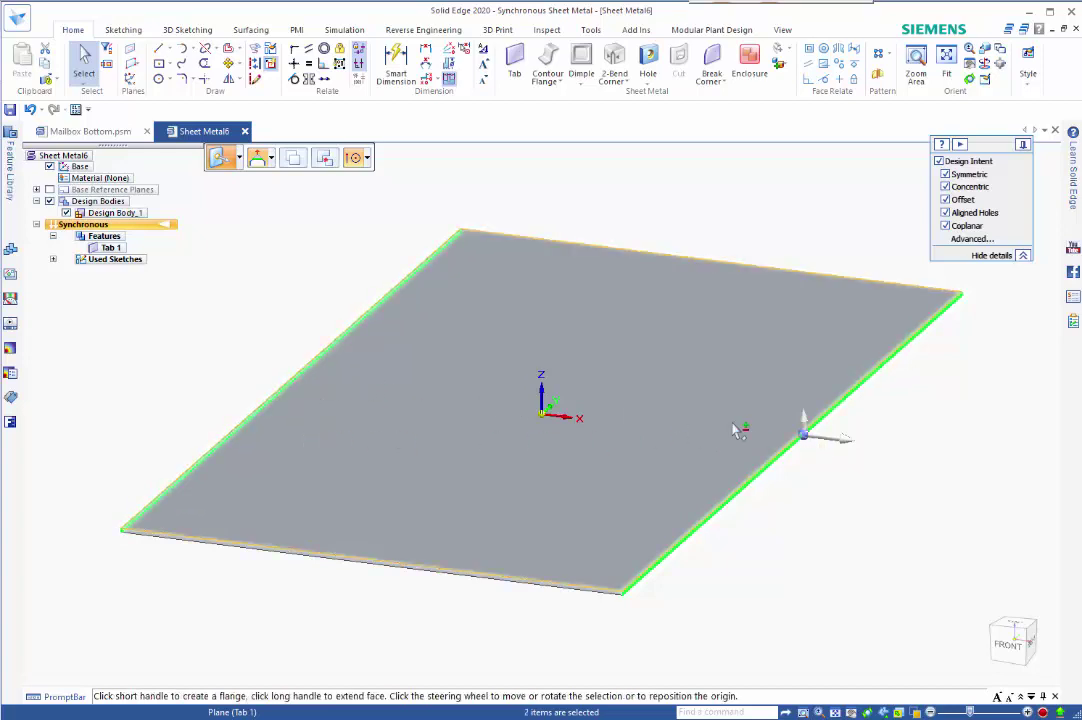
pyautogui.press('Escape')
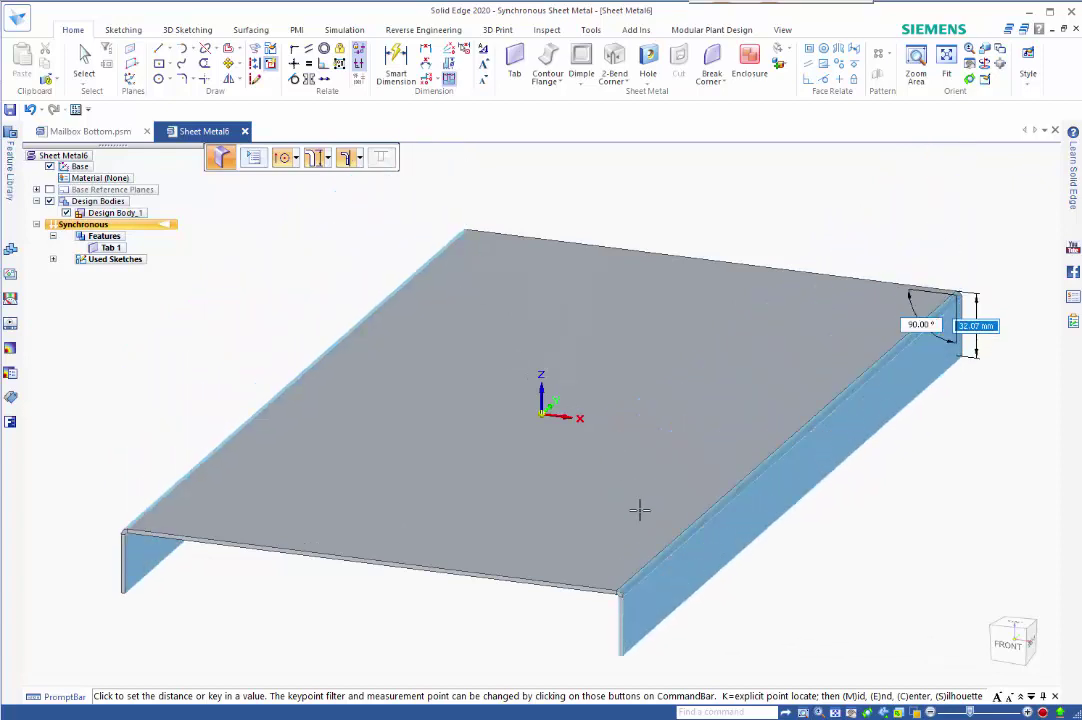
pyautogui.write('50')
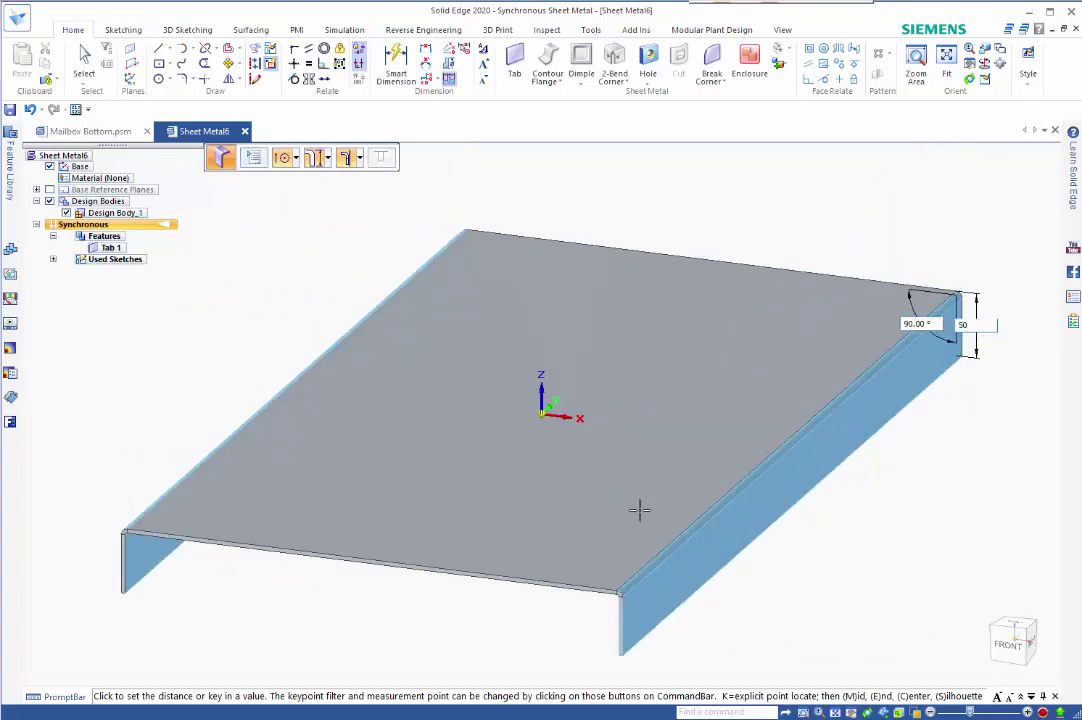
pyautogui.press('Return')
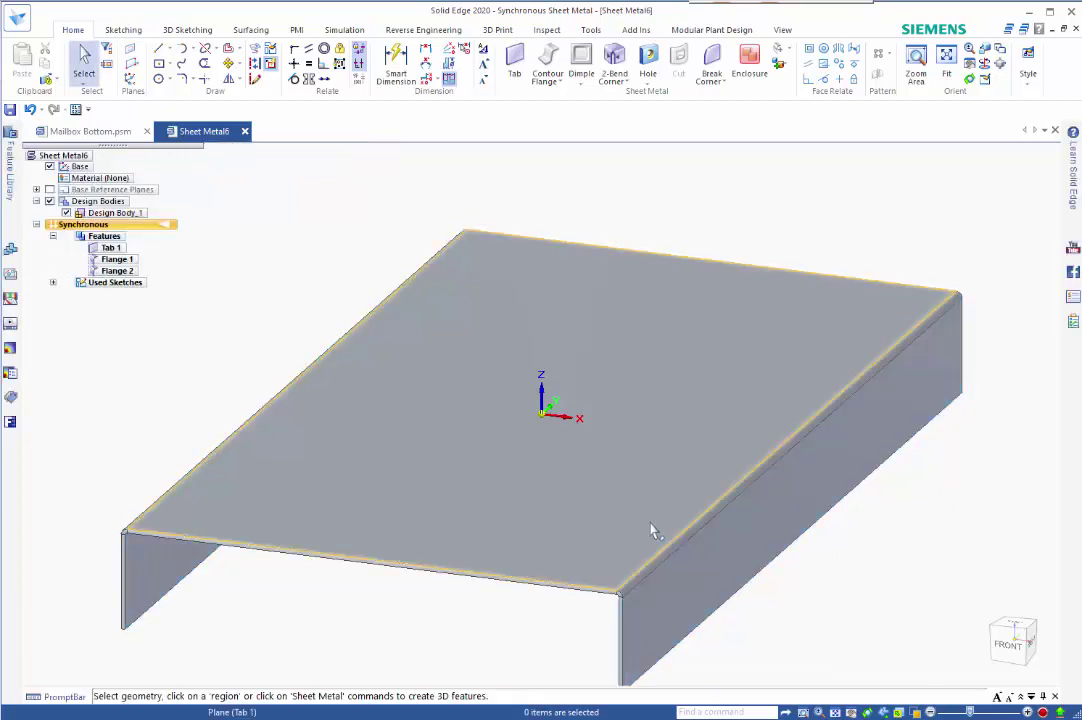
# Dimension the inside distance between the two flanges at the front end and set it to 251 mm, with both sides moving.
pyautogui.scroll(-2, 615, 538)
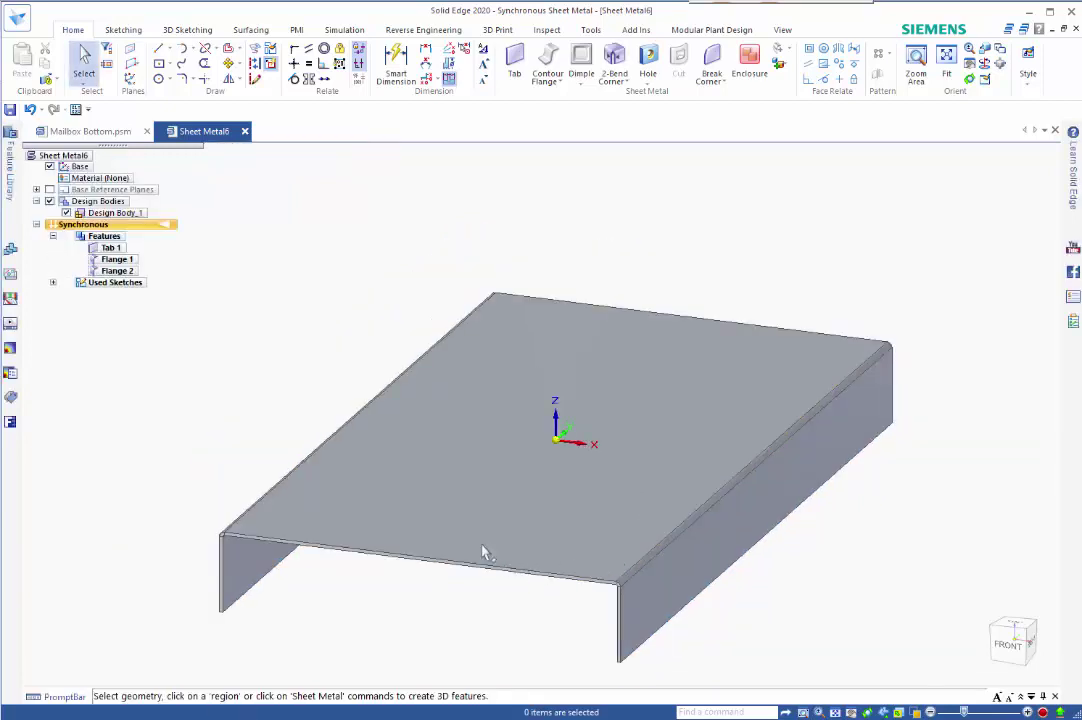
pyautogui.click(396, 62)
pyautogui.click(221, 575)
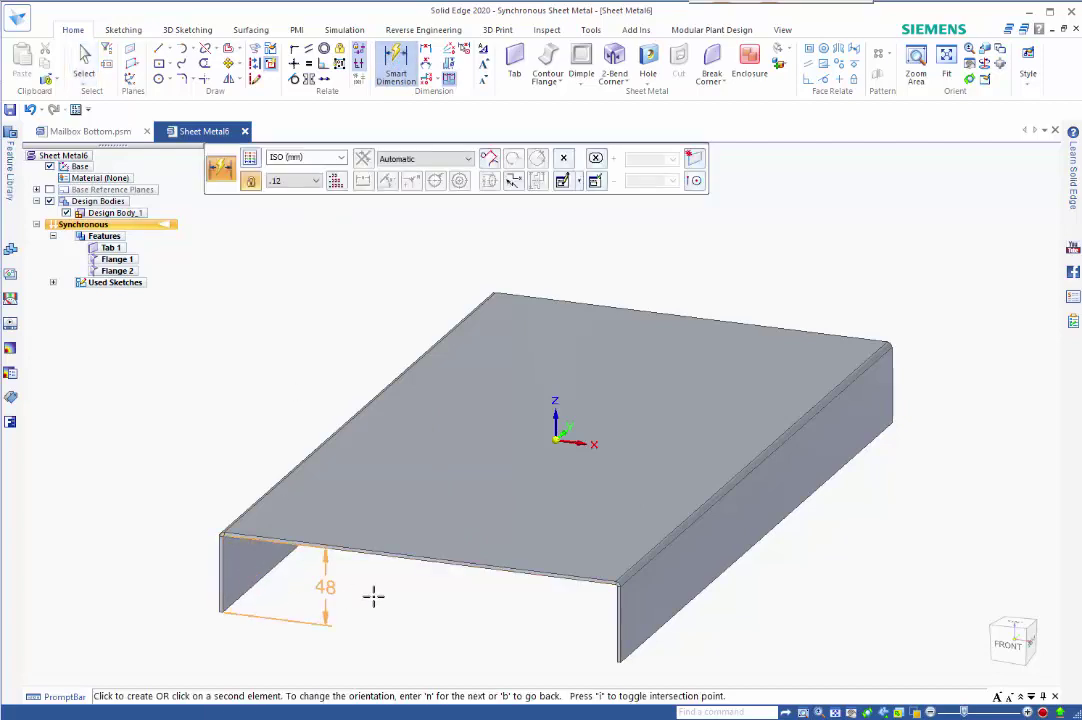
pyautogui.click(617, 605)
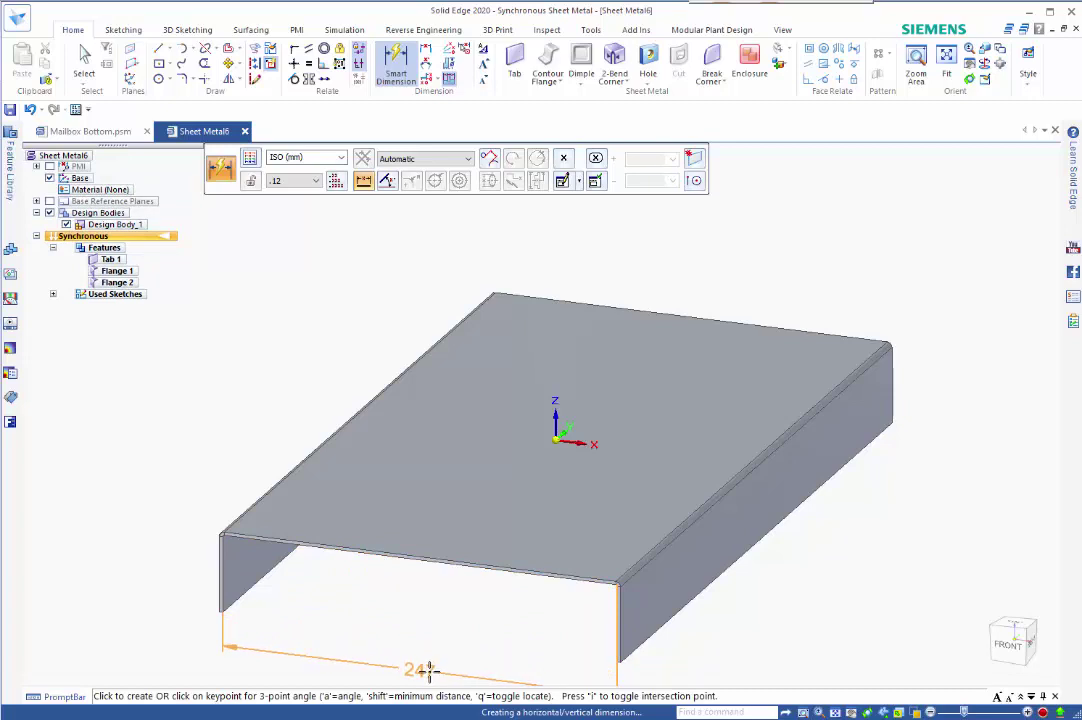
pyautogui.click(428, 670)
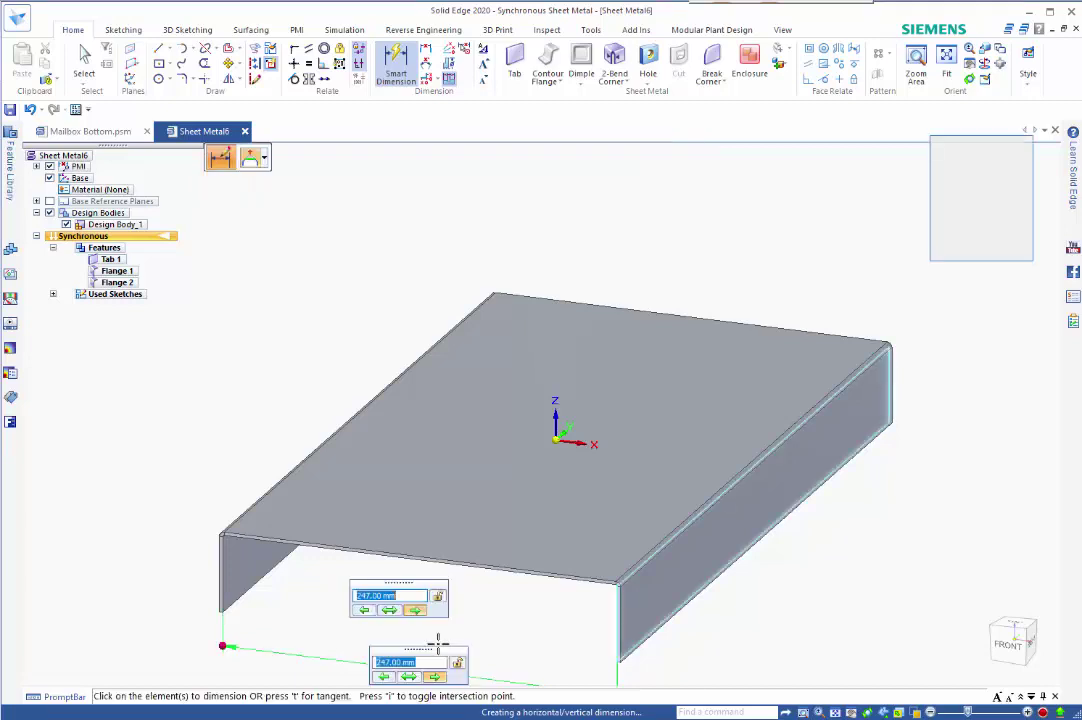
pyautogui.scroll(-3, 437, 643)
pyautogui.scroll(-2, 437, 643)
pyautogui.click(411, 680)
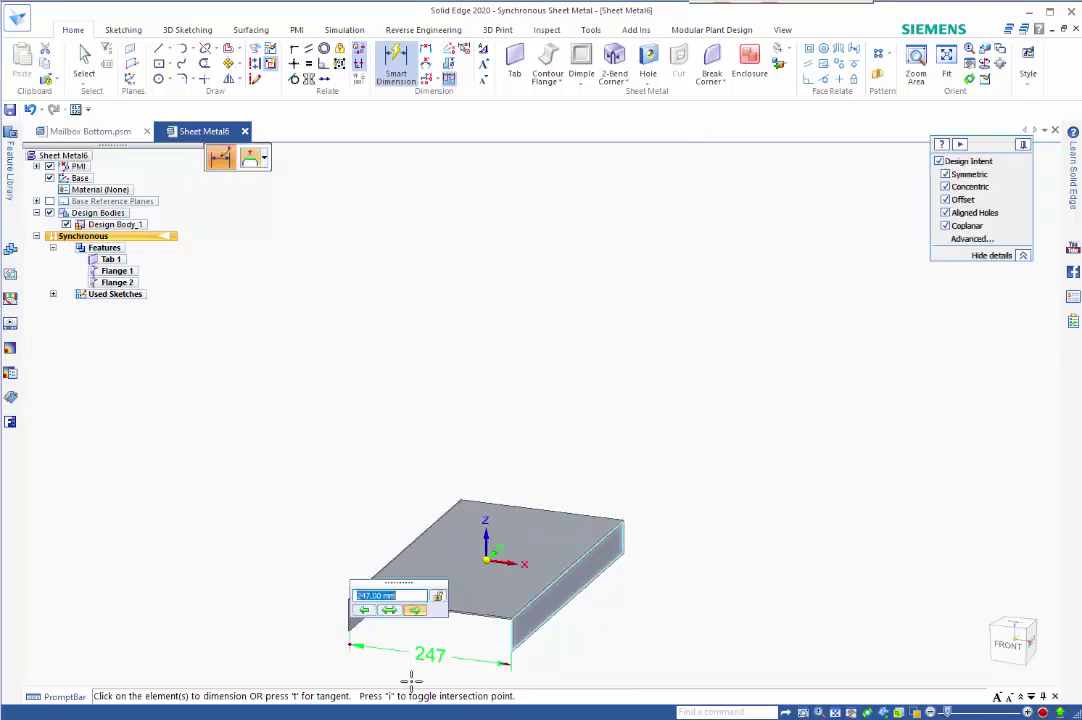
pyautogui.click(395, 619)
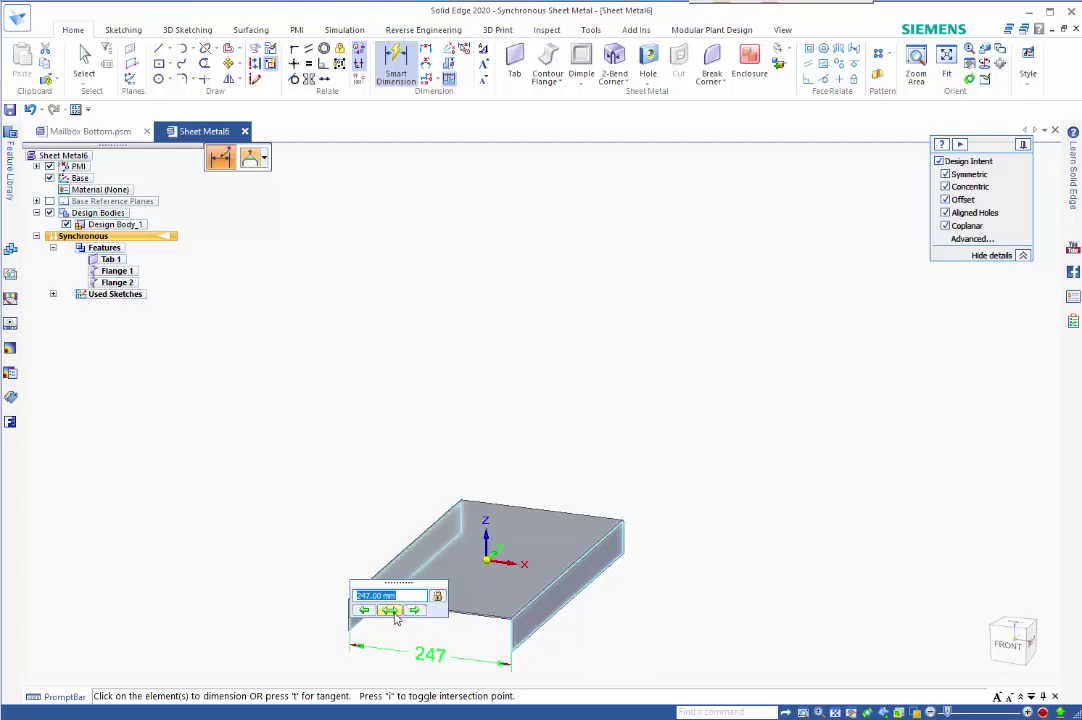
pyautogui.write('251')
pyautogui.press('Return')
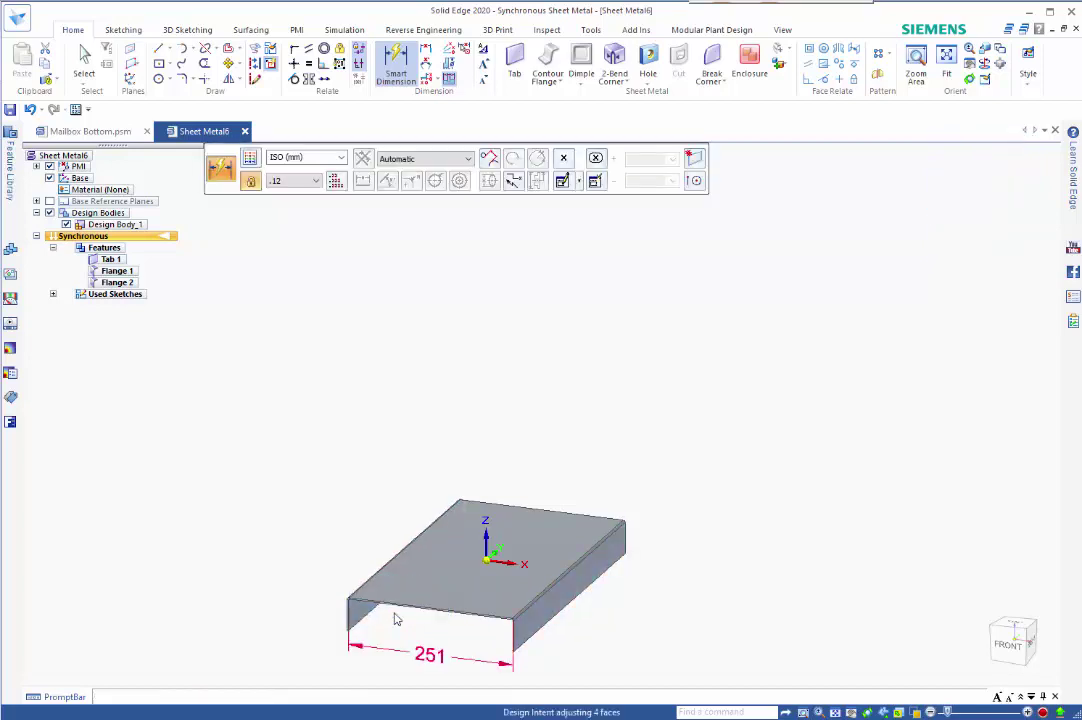
pyautogui.press('Escape')
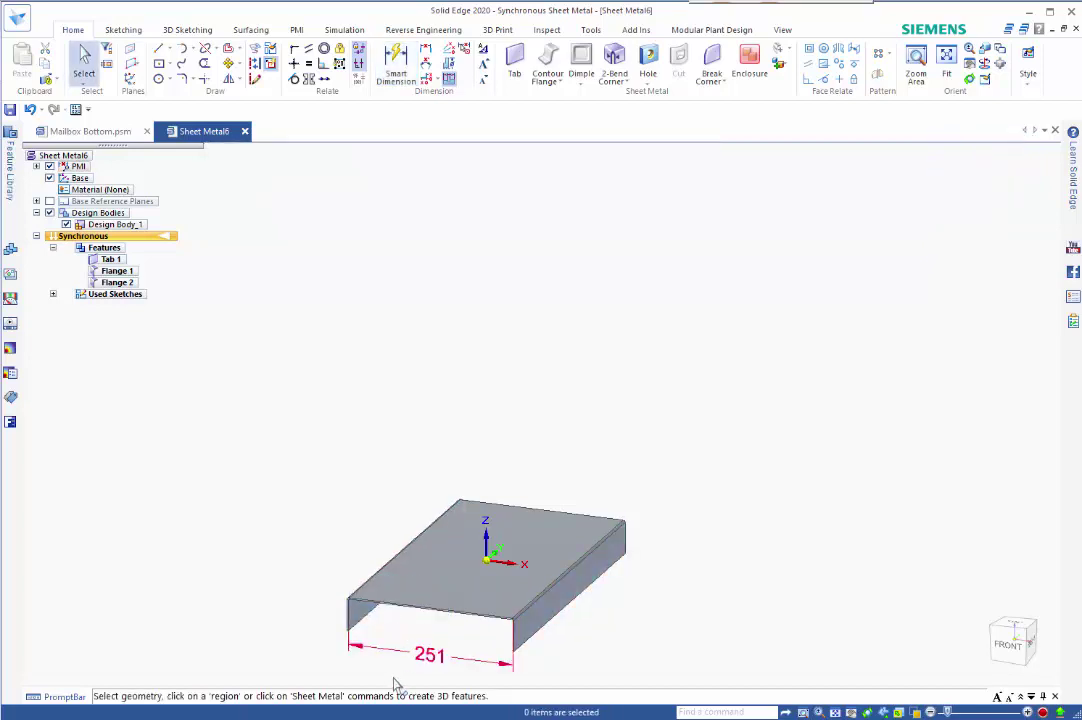
# Select the front end faces of both side flanges and turn off Design Intent for the edit.
pyautogui.scroll(3, 395, 683)
pyautogui.scroll(1, 395, 683)
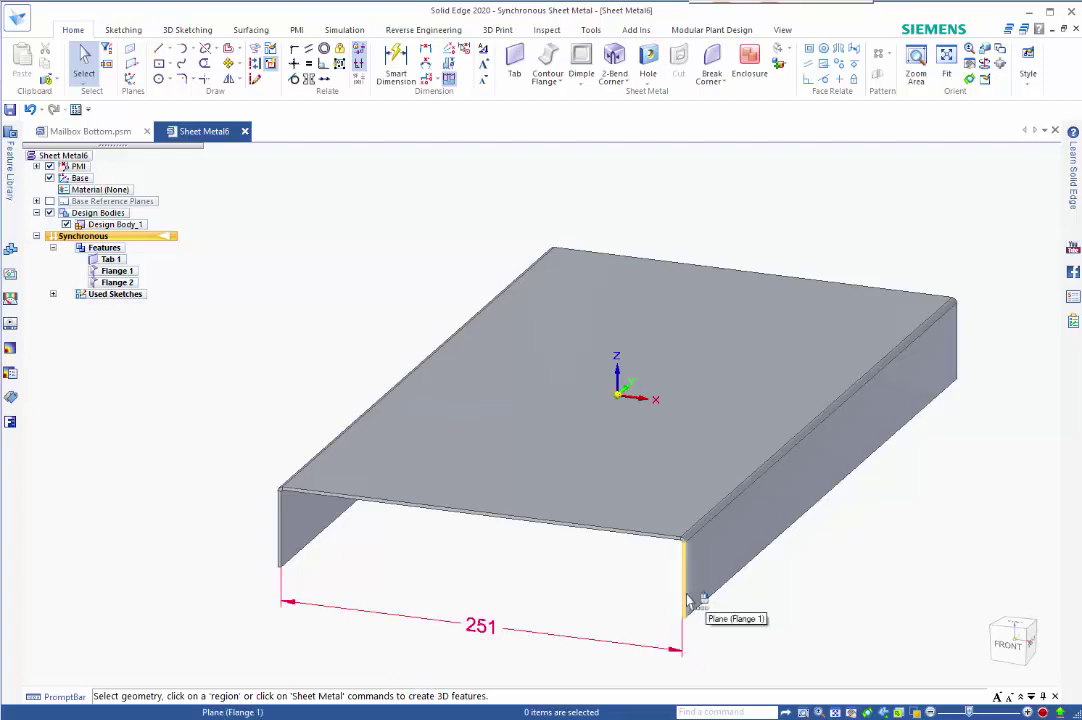
pyautogui.click(688, 601)
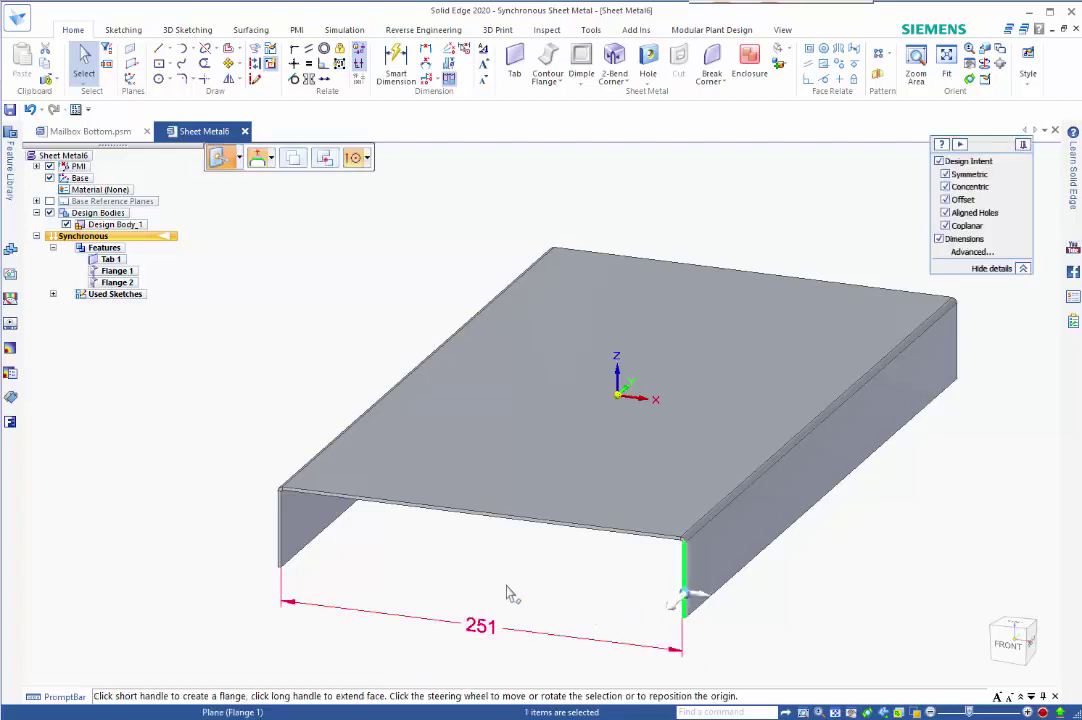
pyautogui.keyDown('ctrl'); pyautogui.click(281, 528); pyautogui.keyUp('ctrl')
pyautogui.moveTo(768, 609); pyautogui.dragTo(705, 601, button='middle')
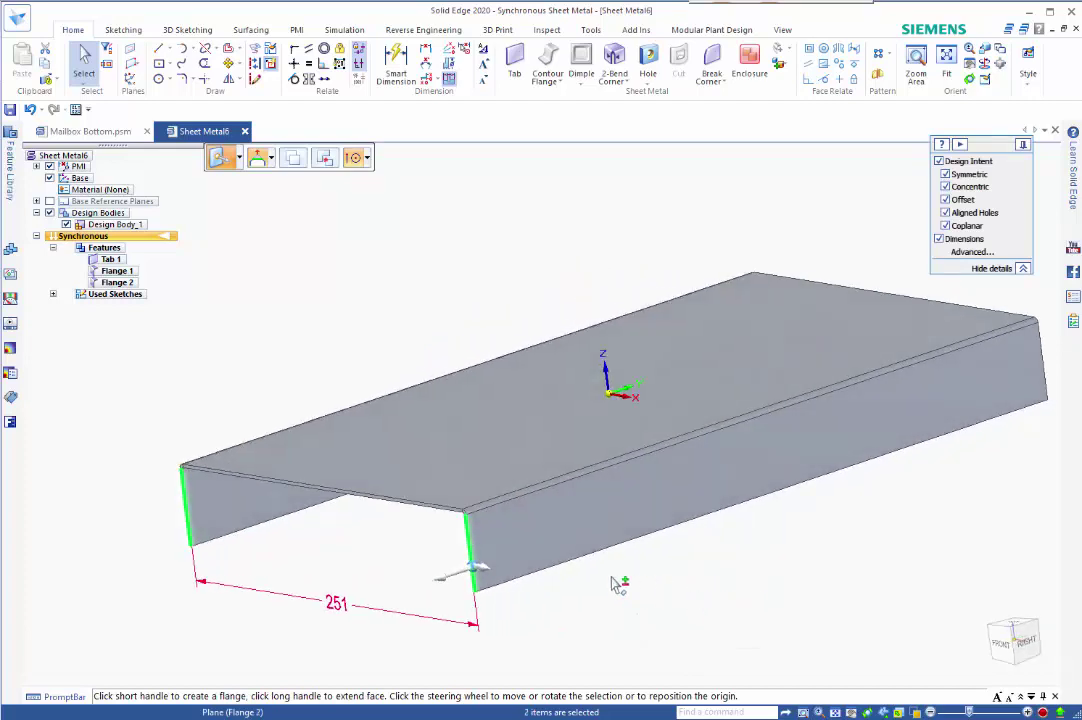
pyautogui.click(939, 162)
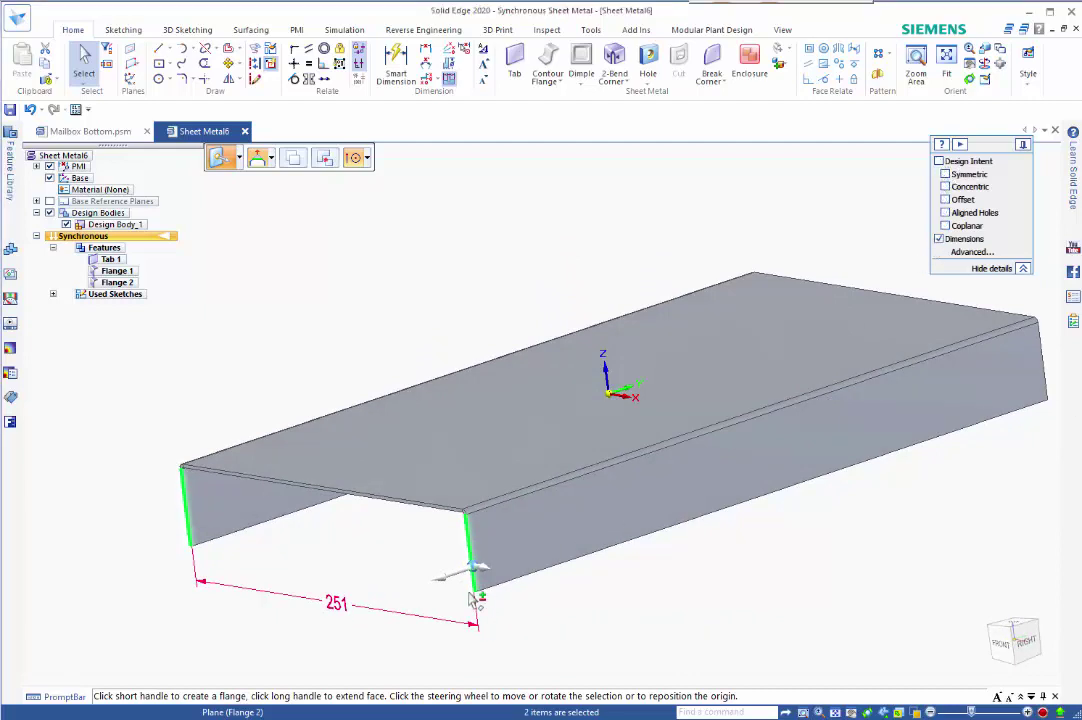
# Place the steering wheel at the upper corner of the flange's front end face and rotate both selected faces inward by 45°.
pyautogui.scroll(3, 512, 580)
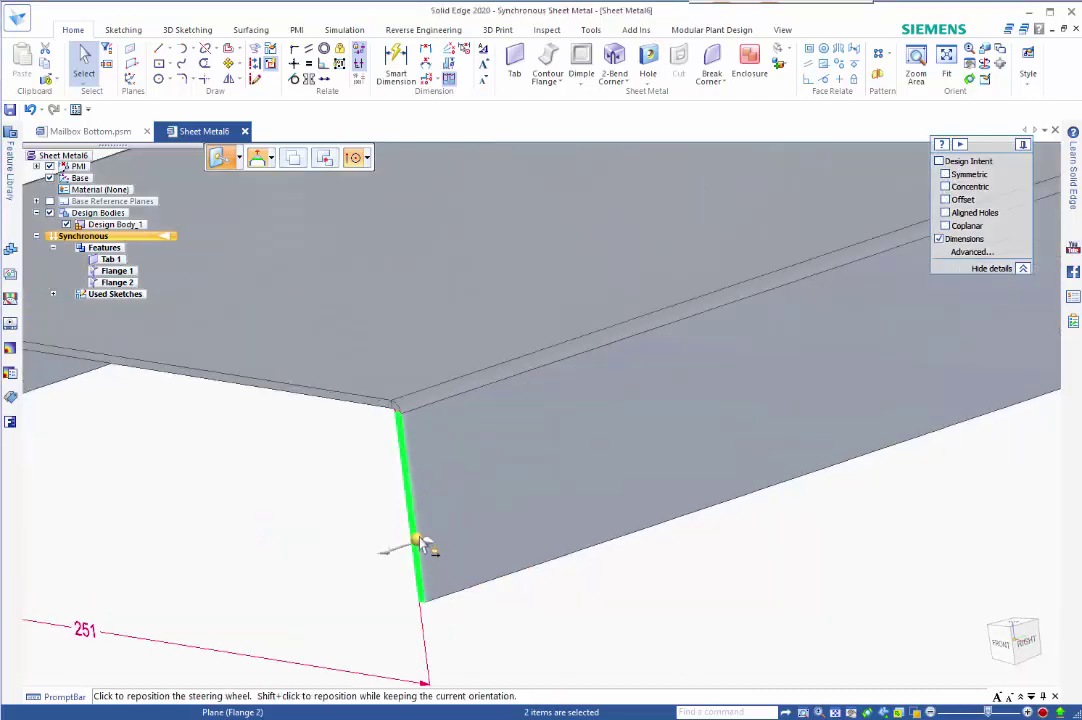
pyautogui.click(420, 545)
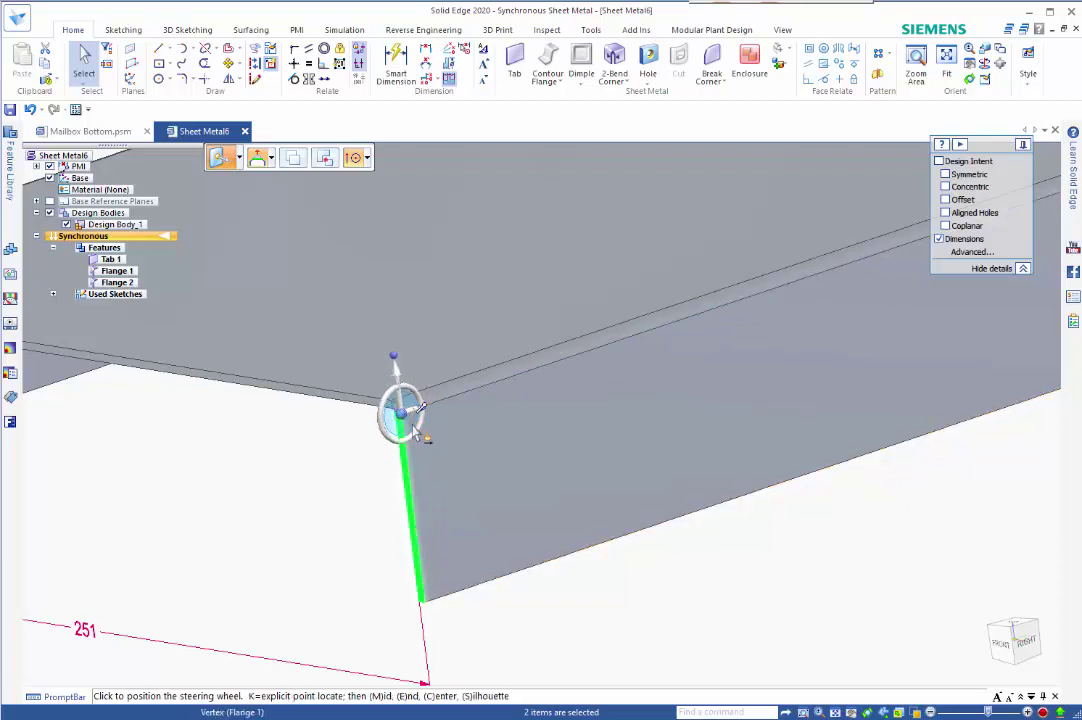
pyautogui.click(410, 414)
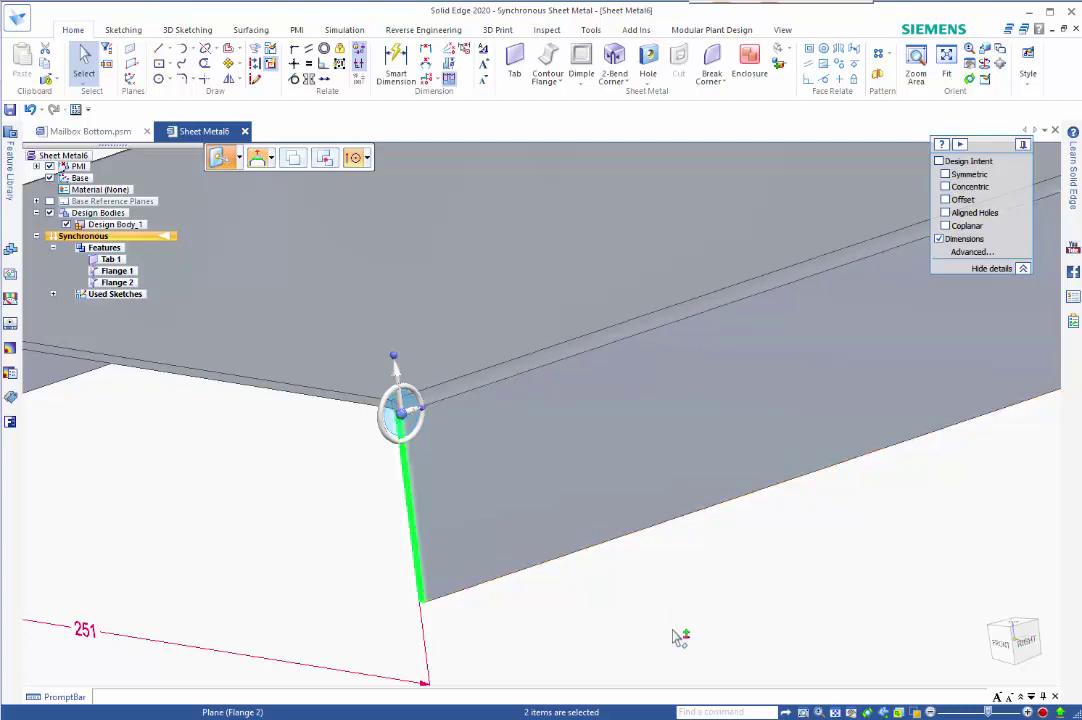
pyautogui.moveTo(679, 635); pyautogui.dragTo(645, 618, button='middle')
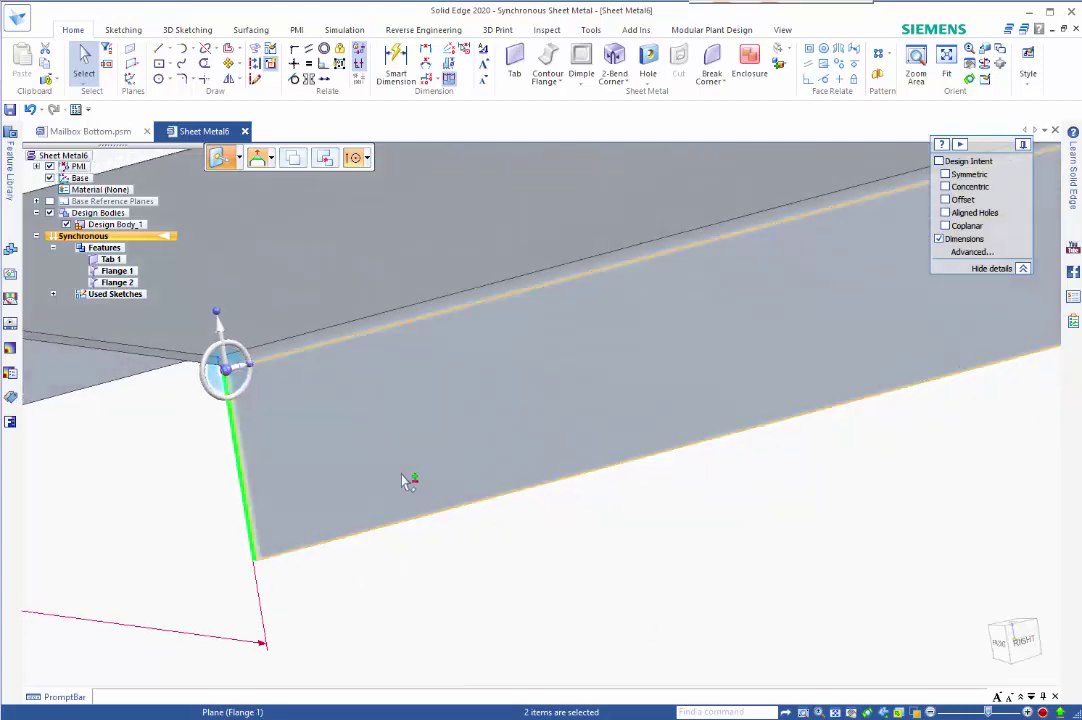
pyautogui.click(247, 393)
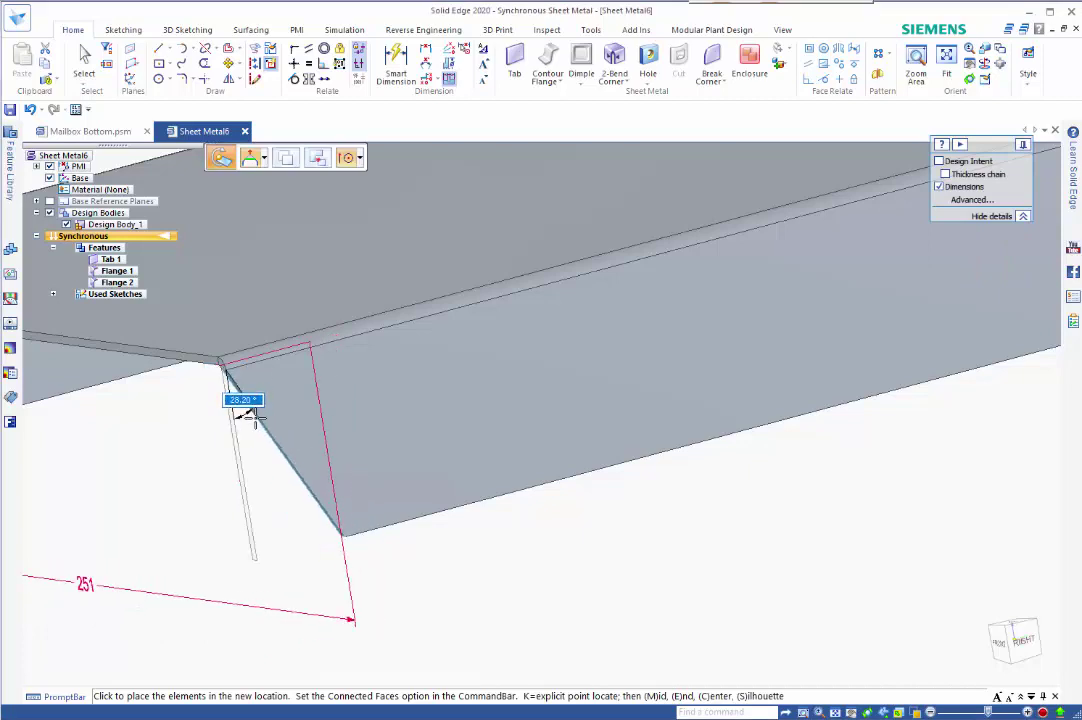
pyautogui.scroll(-4, 245, 410)
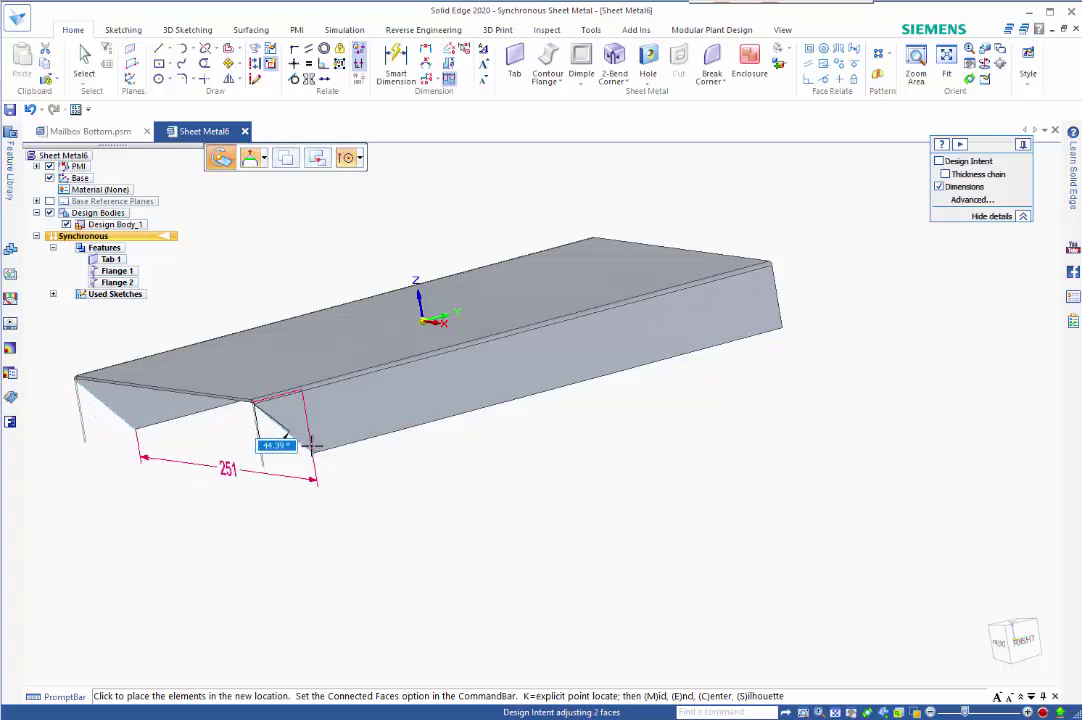
pyautogui.write('45')
pyautogui.press('Return')
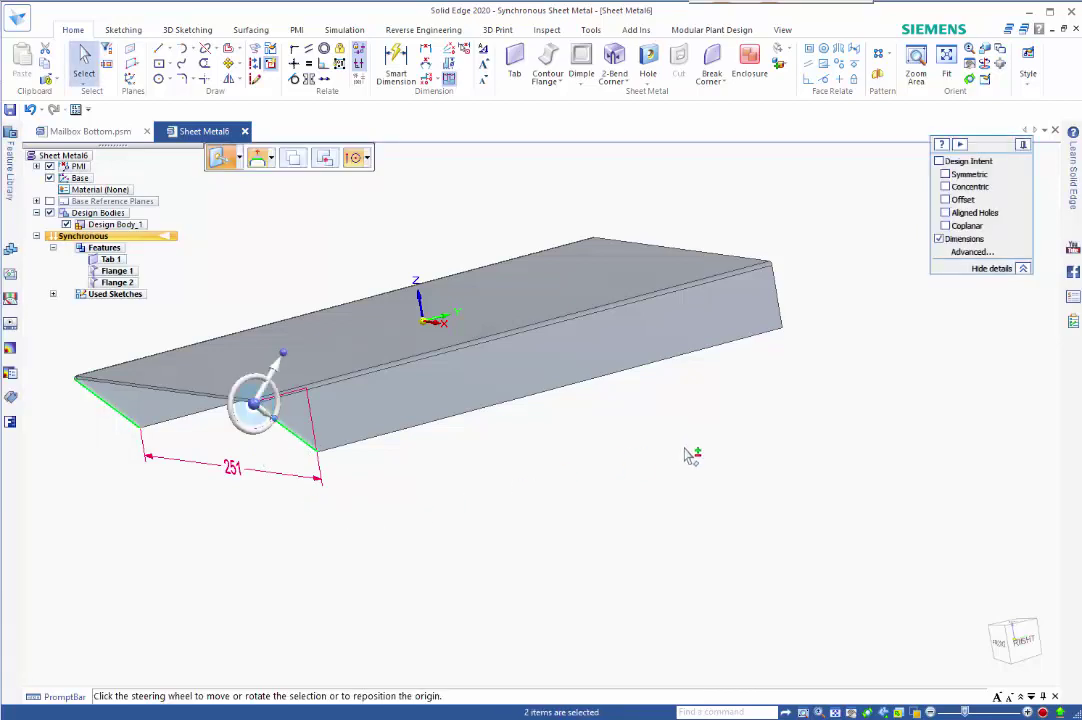
# Rotate one side flange's lower edge face upward about its front corner, with symmetric Design Intent, so both flanges taper toward the rear.
pyautogui.press('Escape')
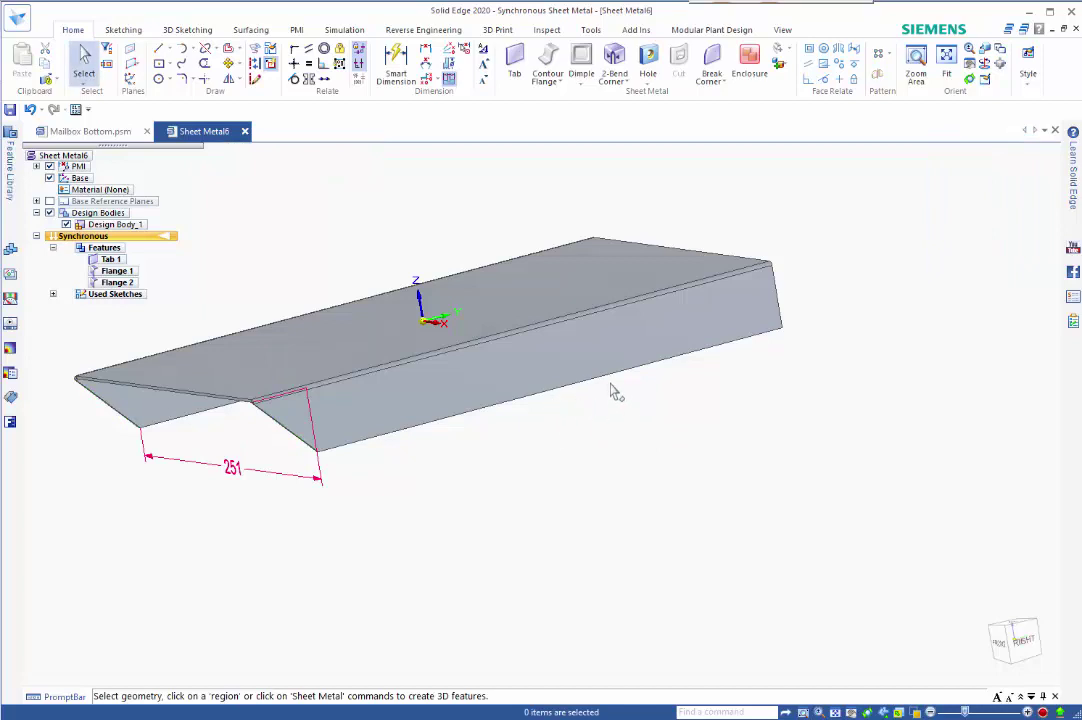
pyautogui.click(614, 377)
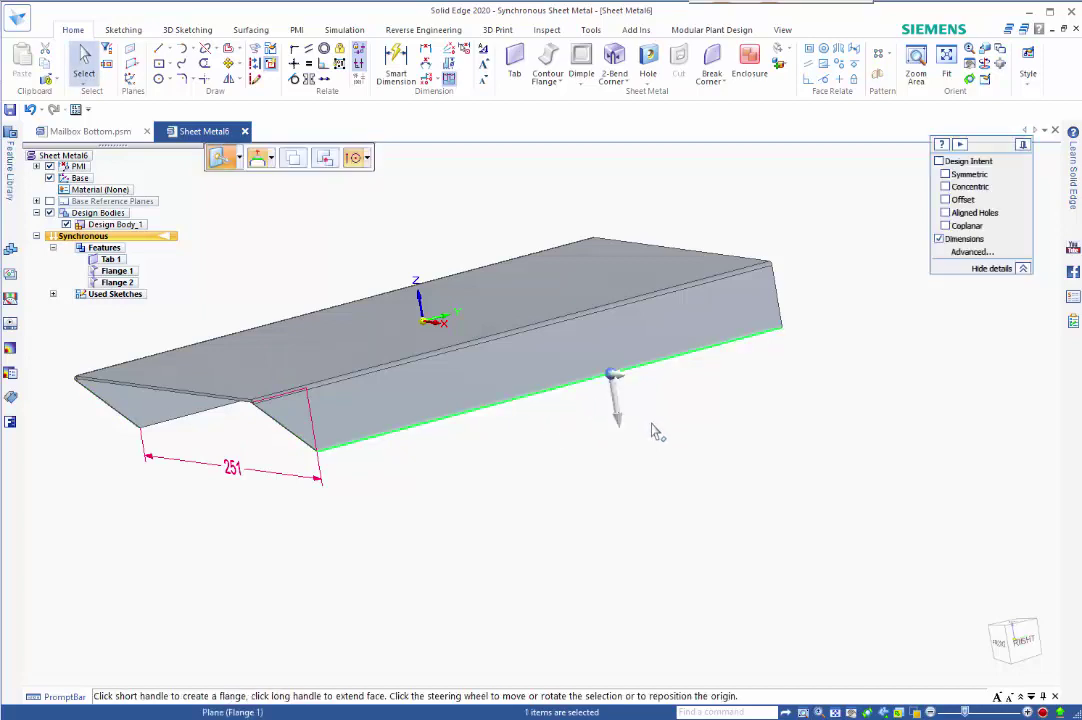
pyautogui.click(615, 376)
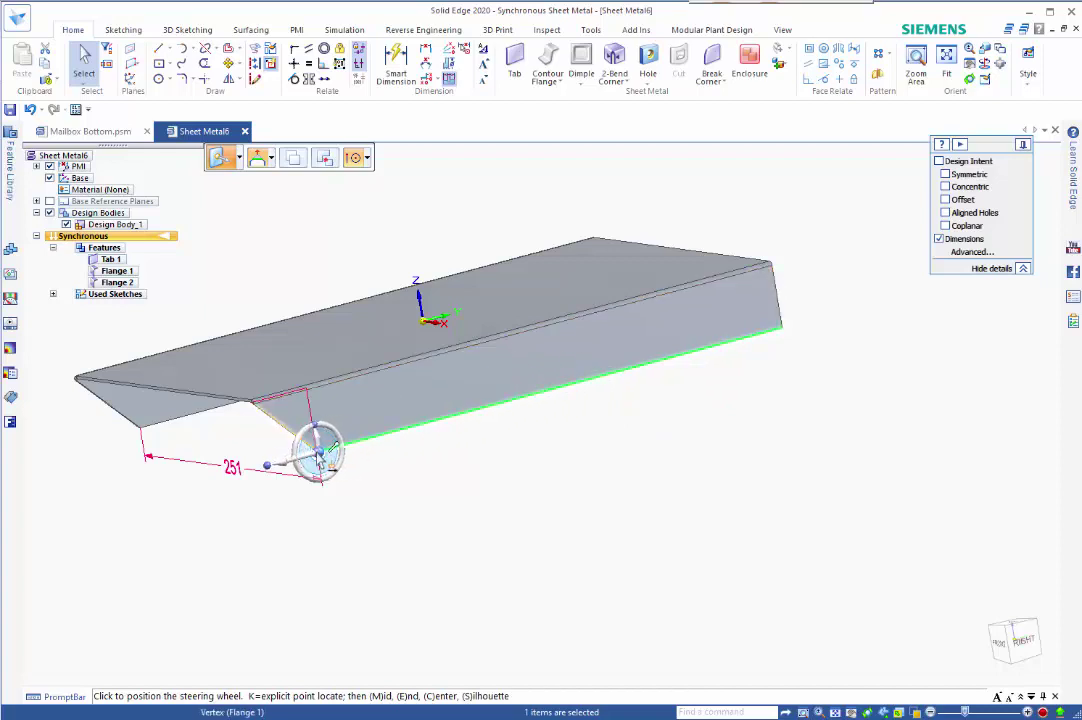
pyautogui.click(318, 456)
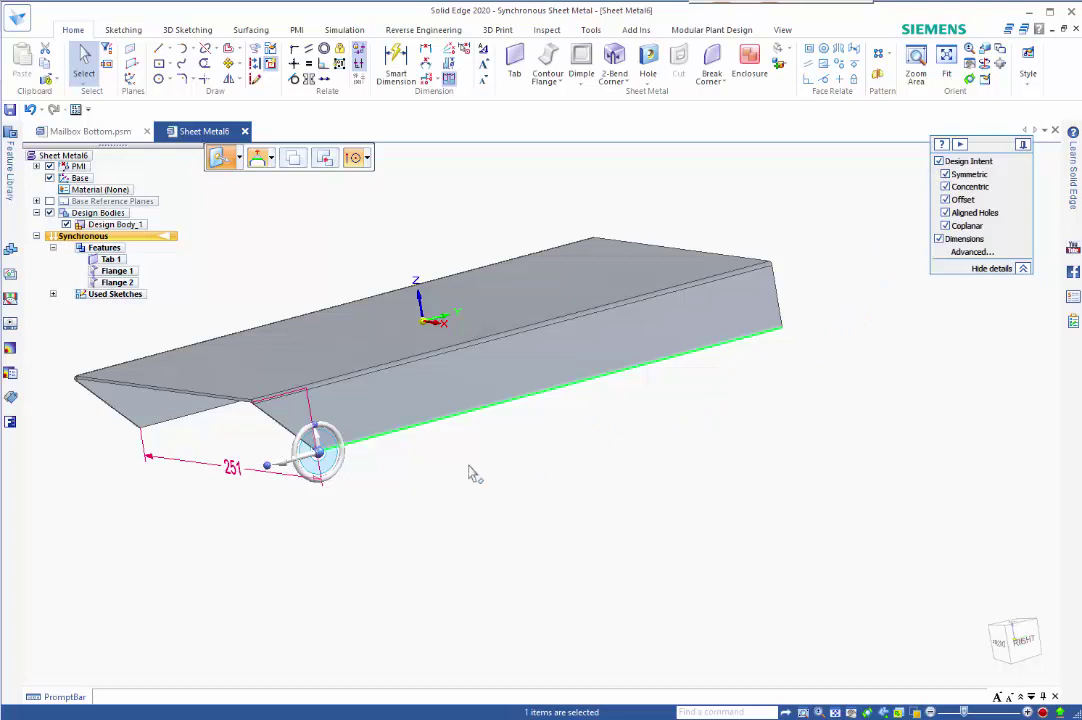
pyautogui.click(347, 464)
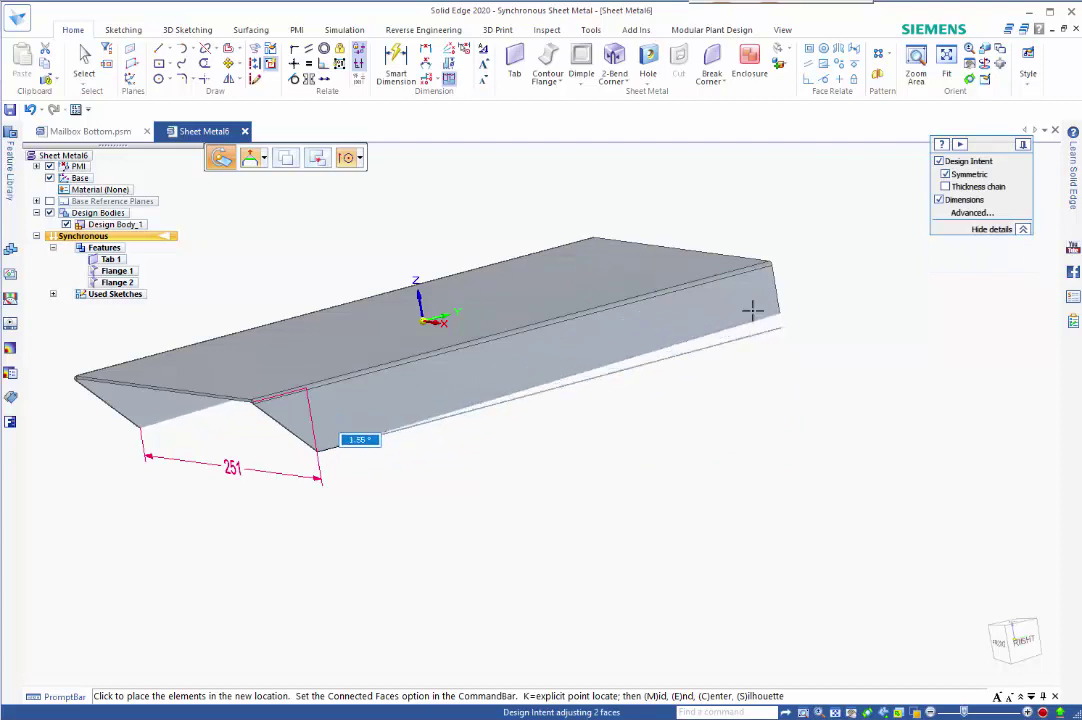
pyautogui.click(791, 264)
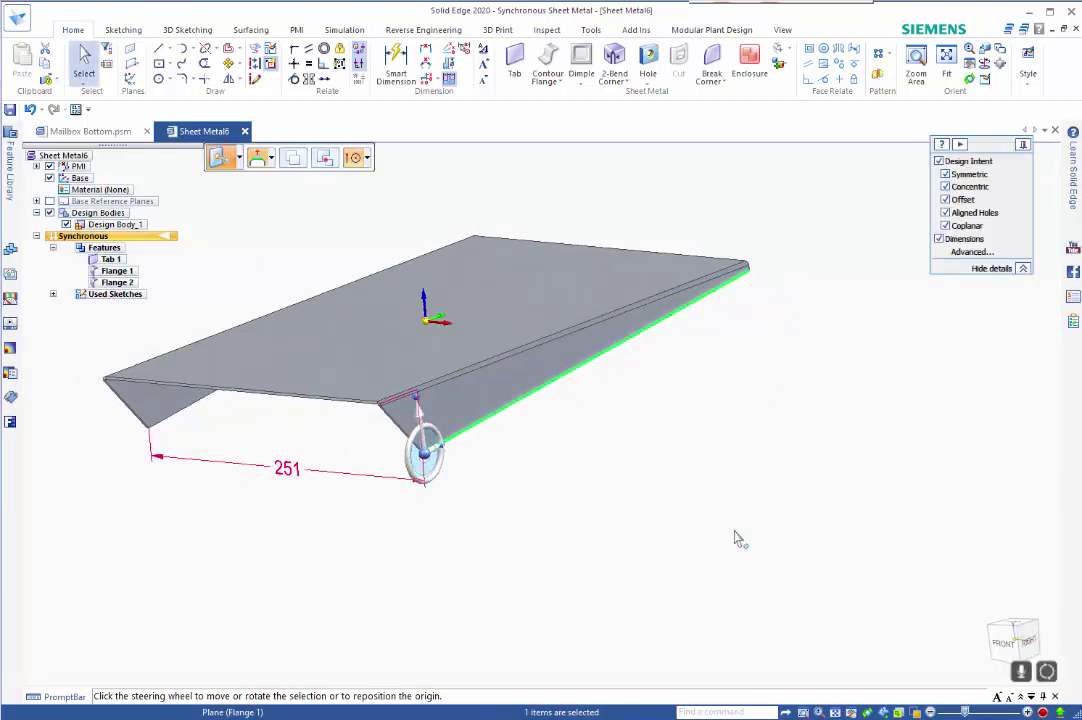
pyautogui.press('Escape')
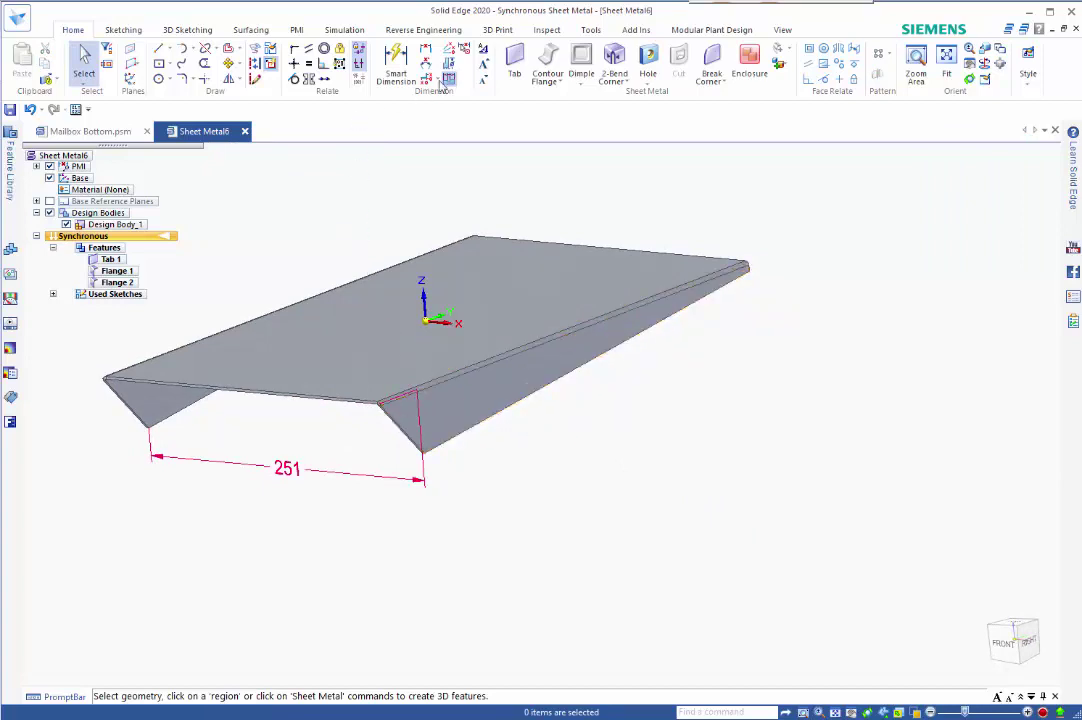
# Place a 10 mm hole through both side flanges, about 59 mm behind and 12 mm below the upper front corner.
pyautogui.click(648, 62)
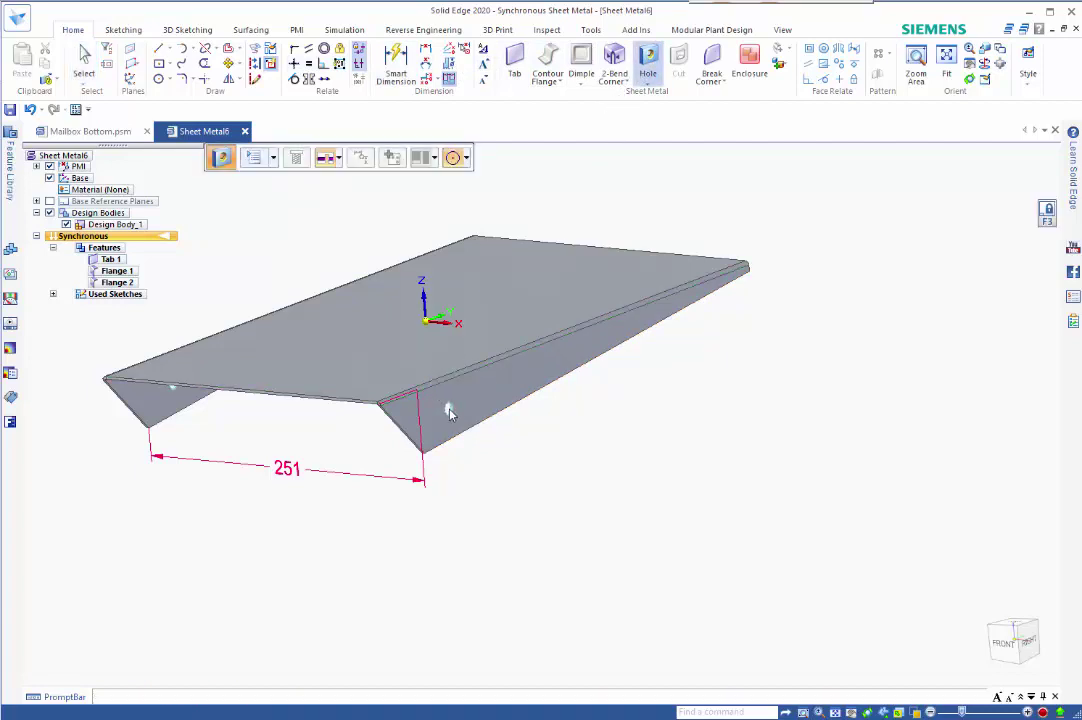
pyautogui.press('F3')
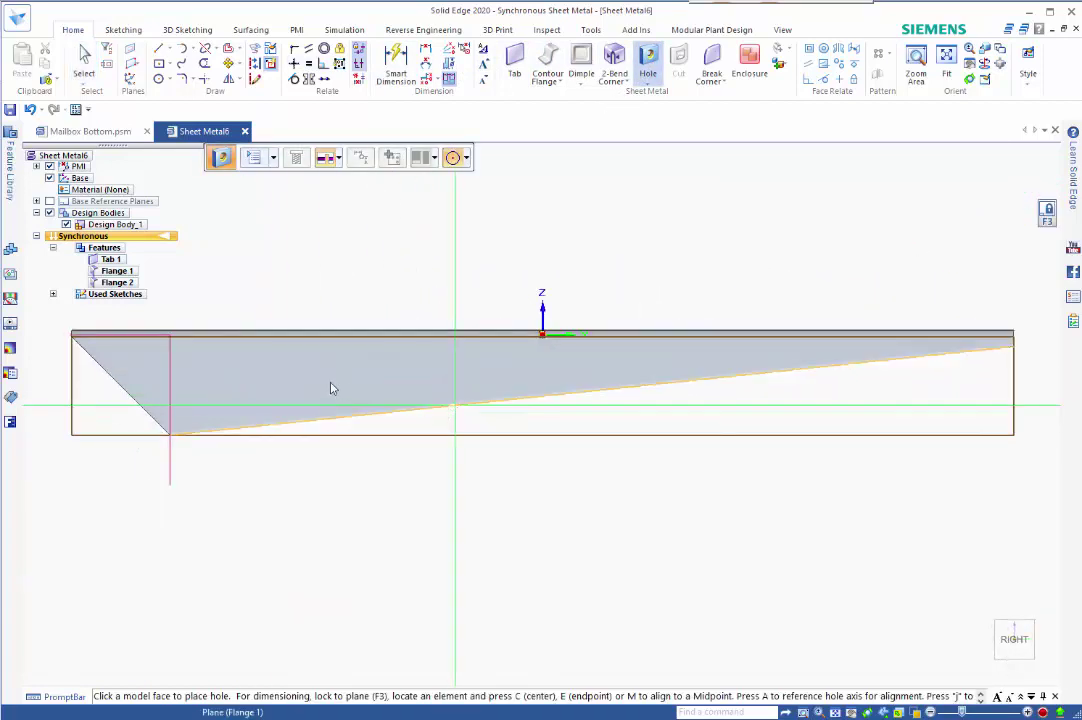
pyautogui.click(193, 361)
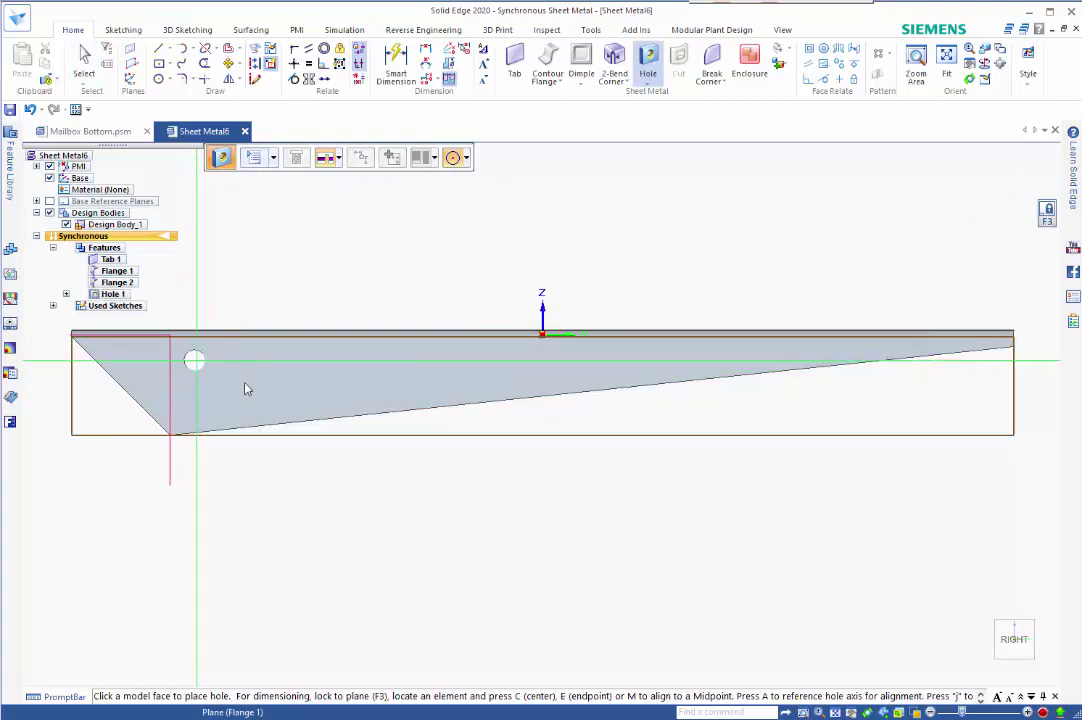
# Dimension the hole's vertical distance from the flange's upper front corner and set it to 12.5 mm, moving the hole.
pyautogui.click(396, 68)
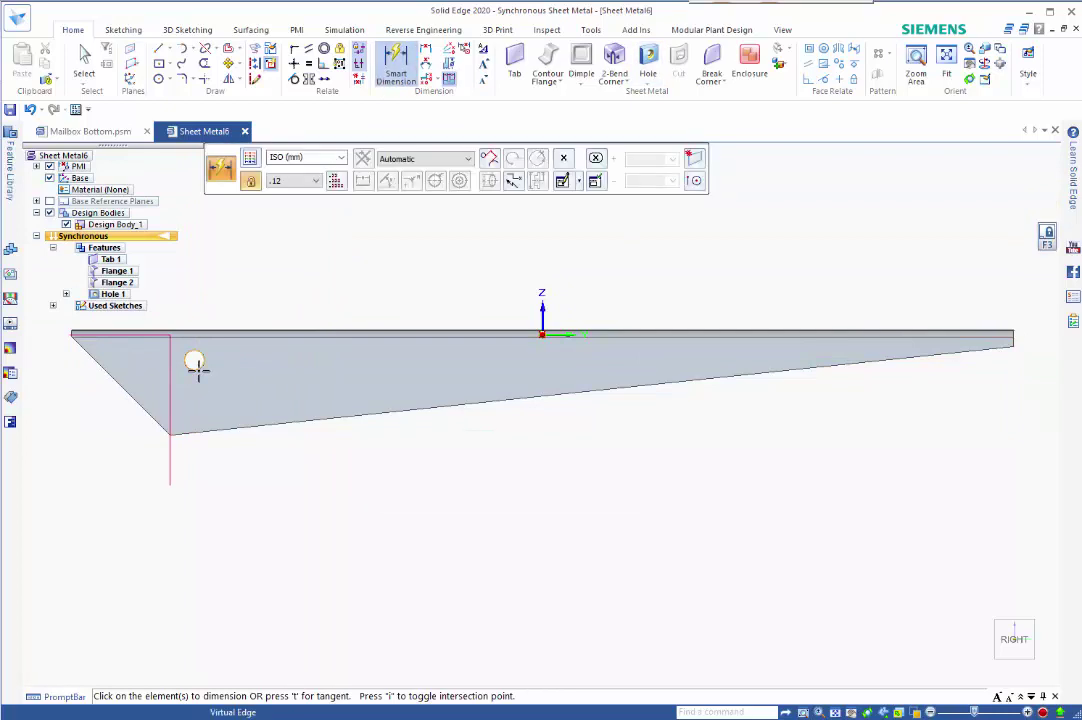
pyautogui.click(194, 362)
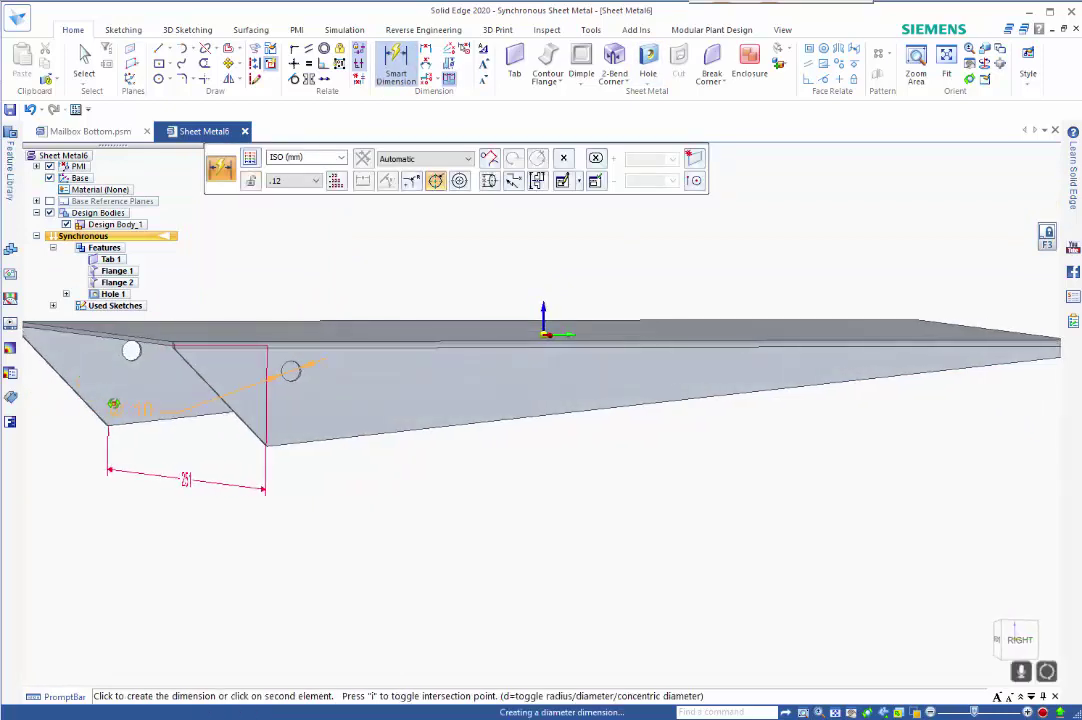
pyautogui.click(108, 335)
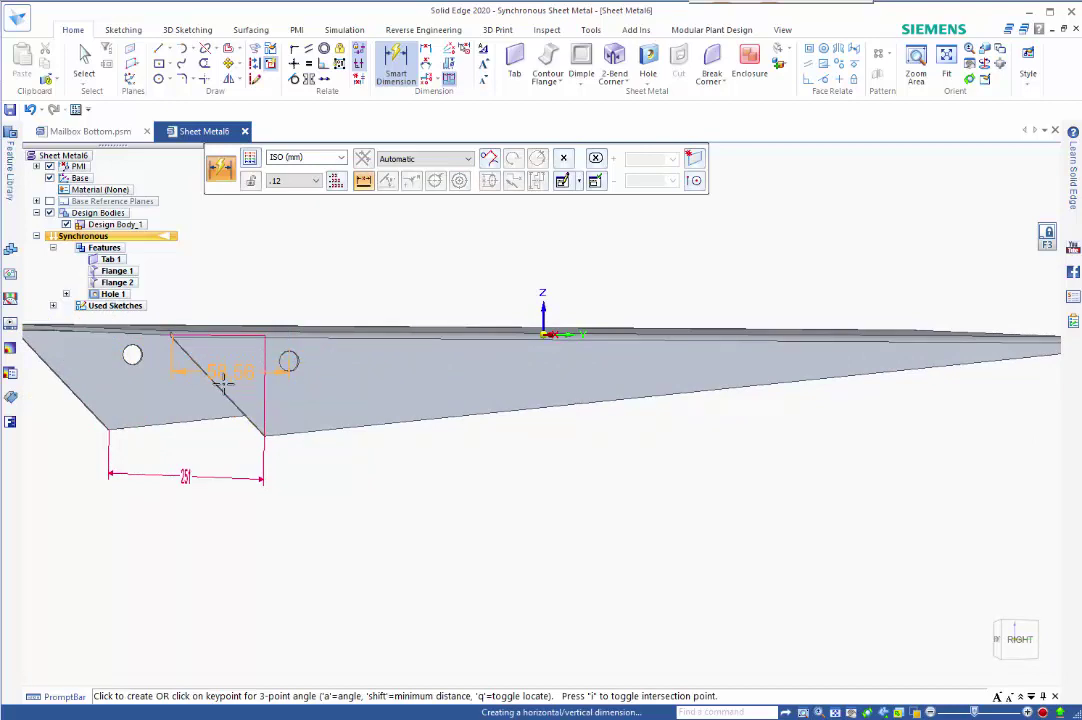
pyautogui.scroll(-3, 304, 385)
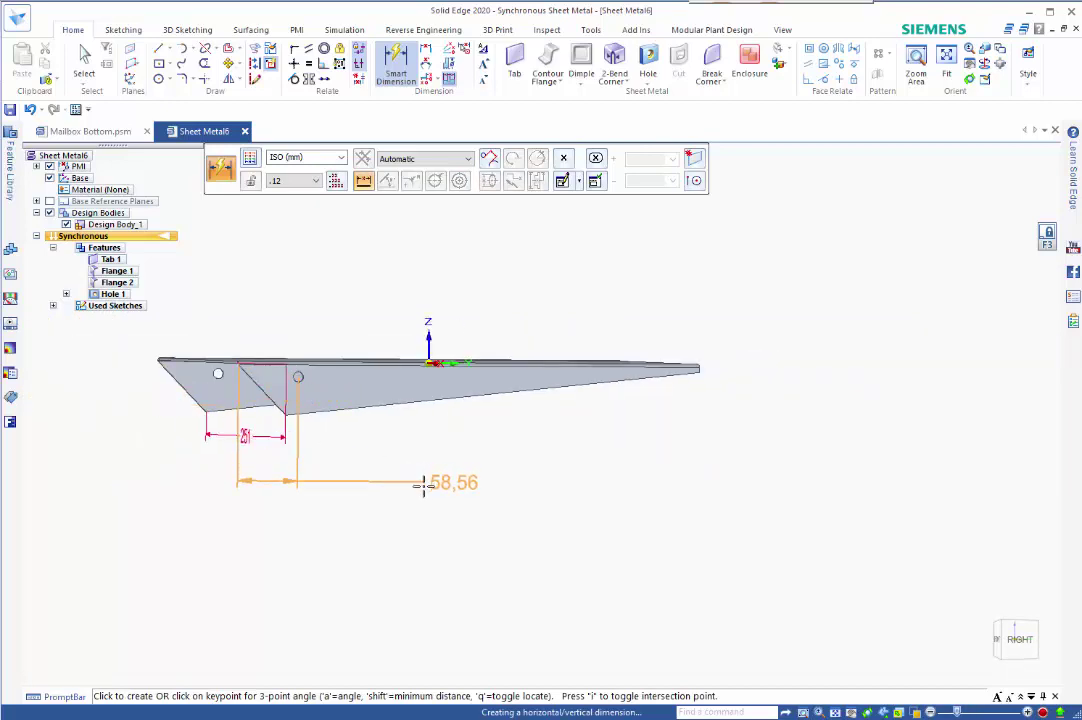
pyautogui.scroll(2, 425, 490)
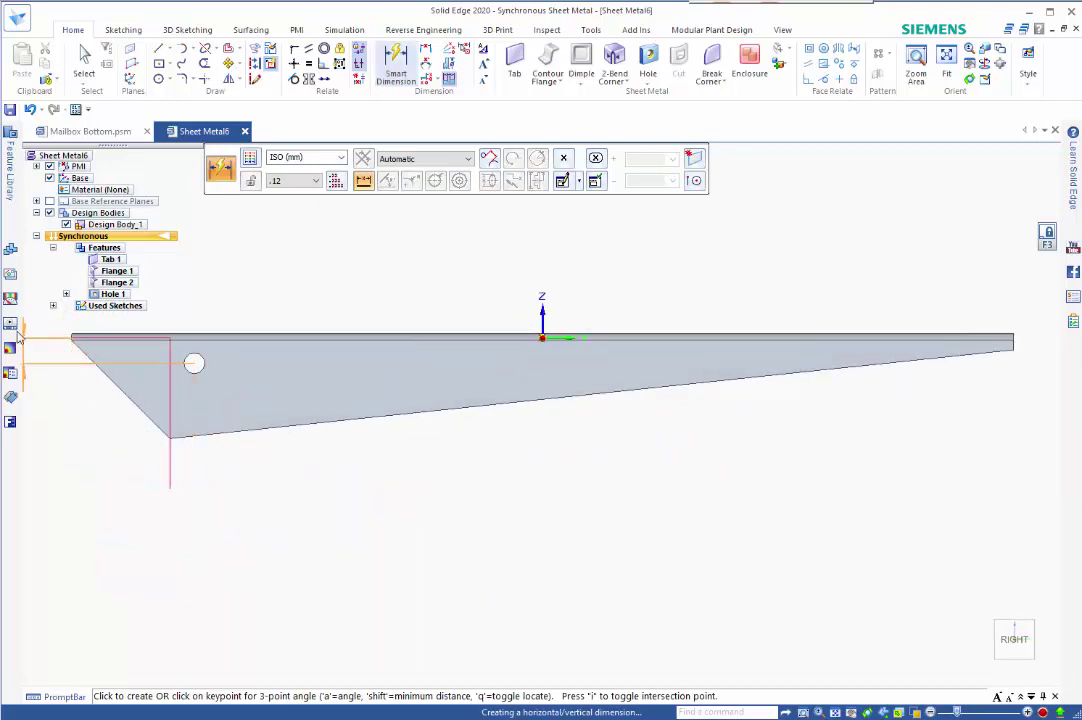
pyautogui.keyDown('shift'); pyautogui.moveTo(39, 334); pyautogui.dragTo(362, 375, button='middle'); pyautogui.keyUp('shift')
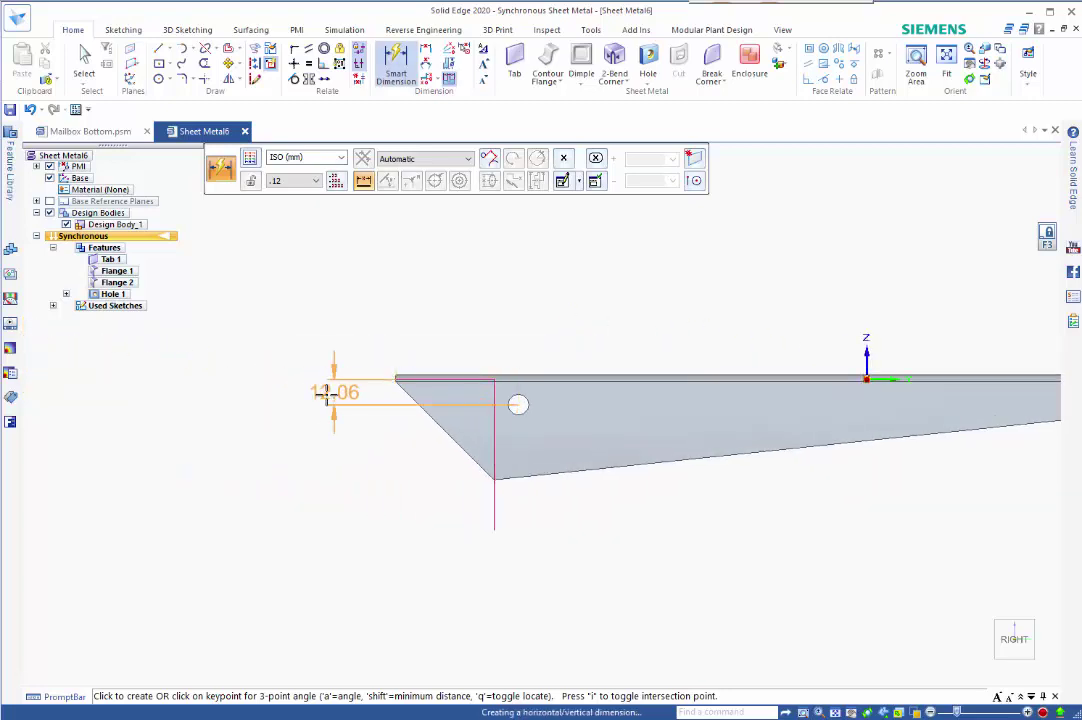
pyautogui.click(310, 392)
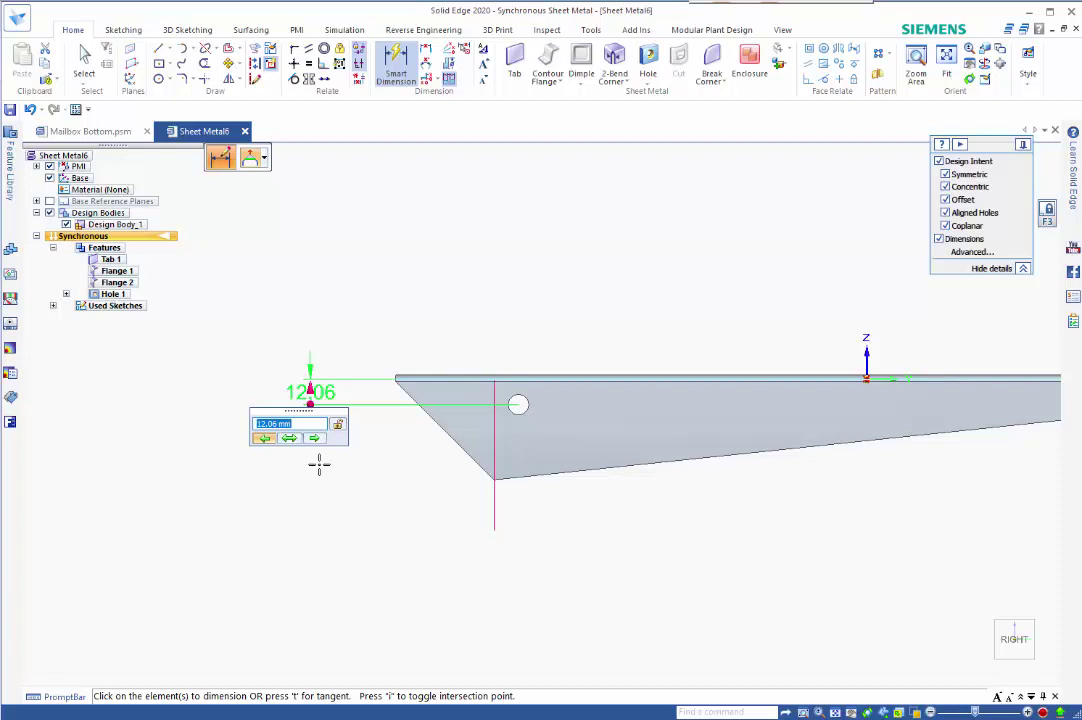
pyautogui.click(316, 440)
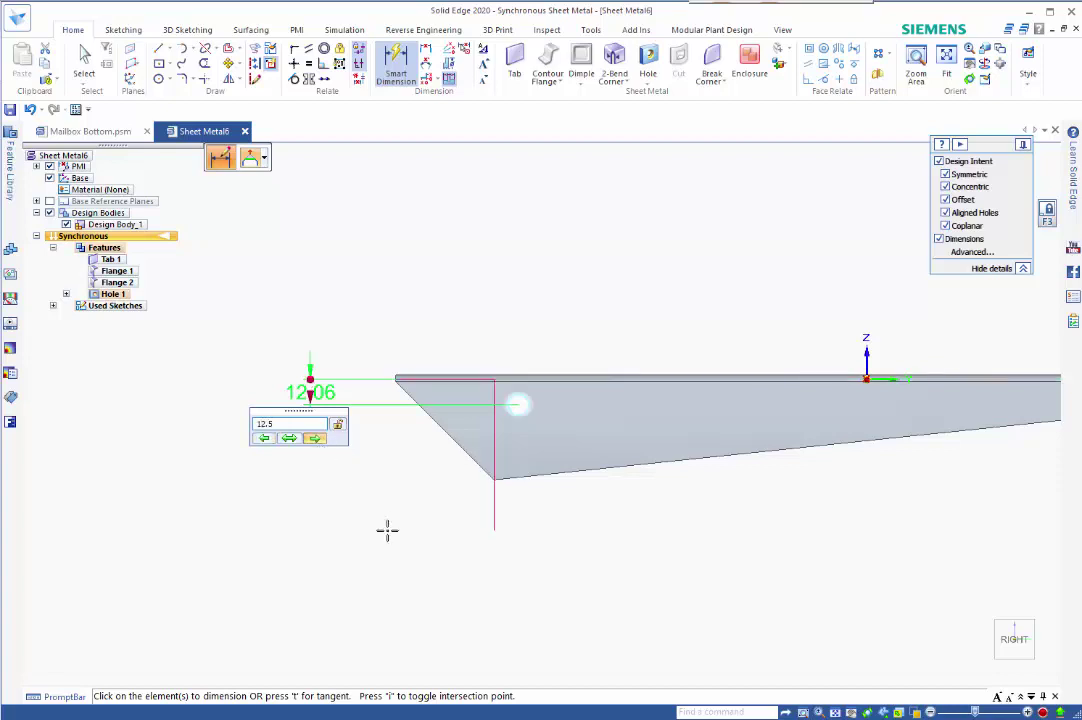
pyautogui.write('12.5')
pyautogui.press('Return')
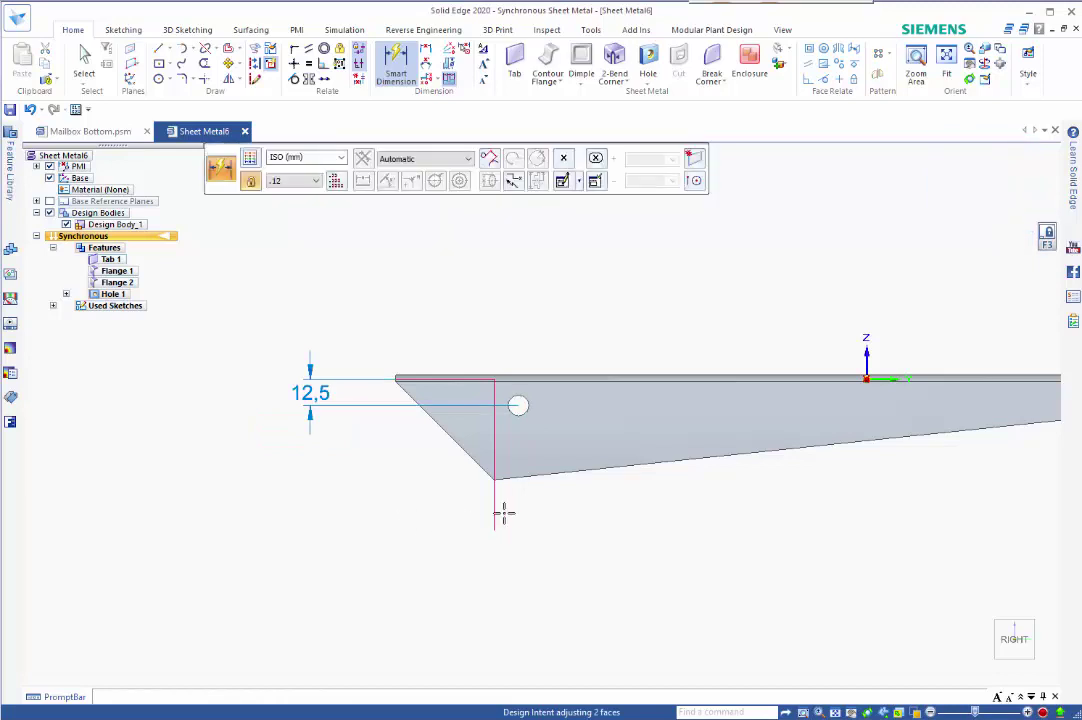
# Dimension the hole's horizontal distance from the flange's upper front corner and set it to 56.5 mm, moving the hole.
pyautogui.click(518, 409)
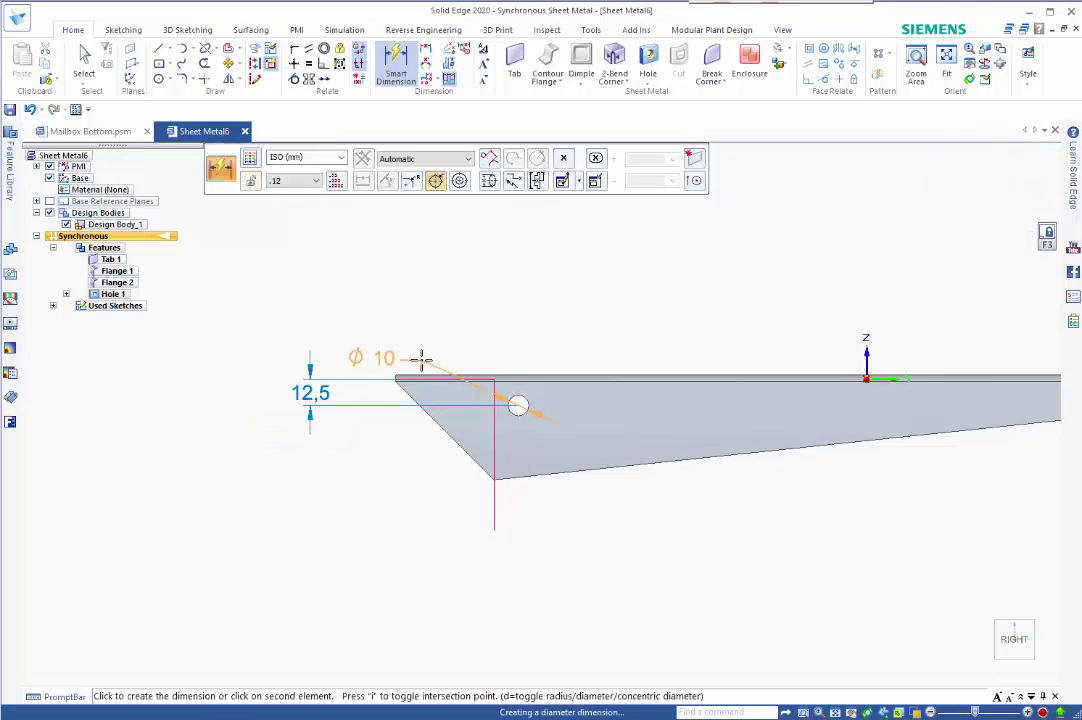
pyautogui.click(394, 377)
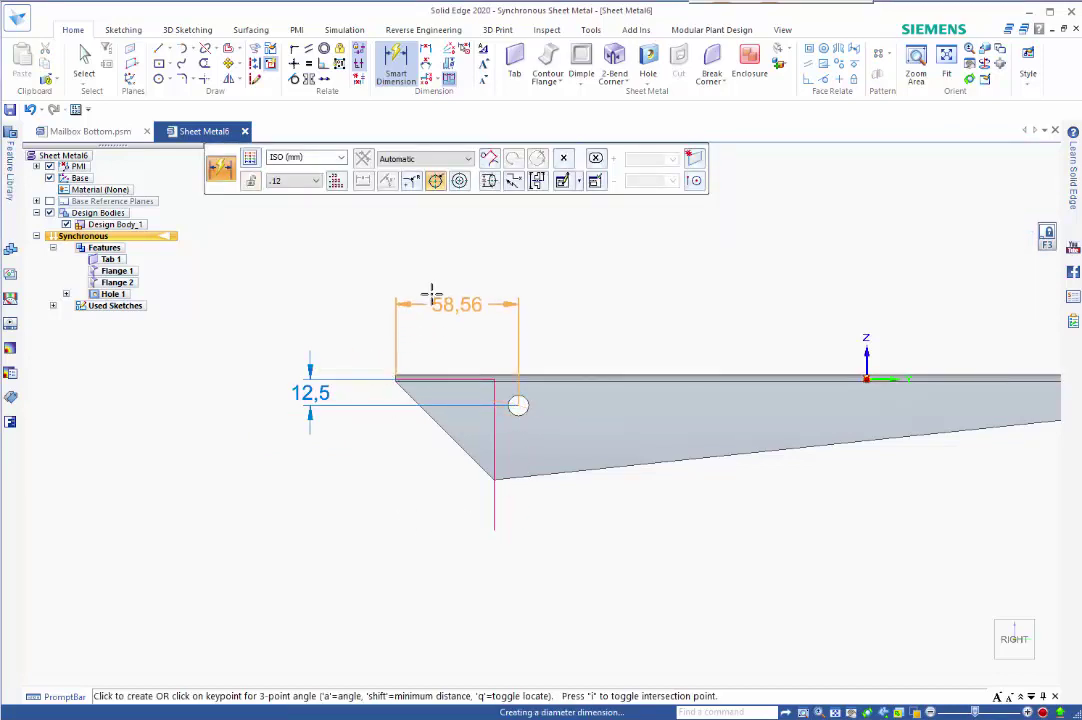
pyautogui.click(458, 272)
pyautogui.write('56.5')
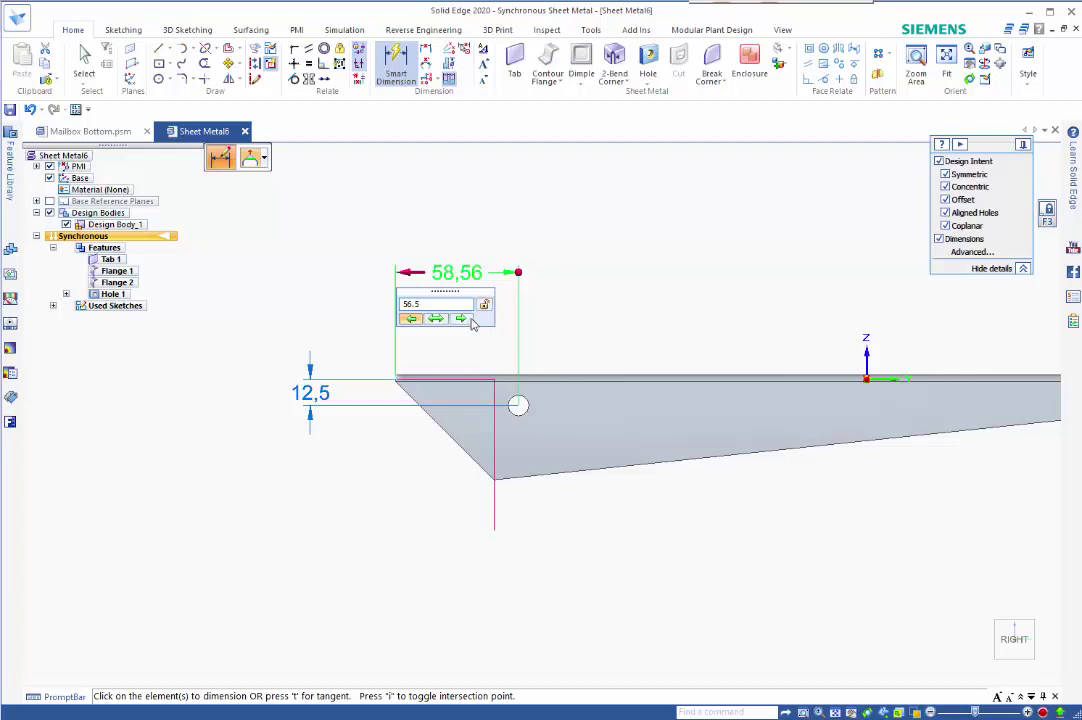
pyautogui.click(471, 319)
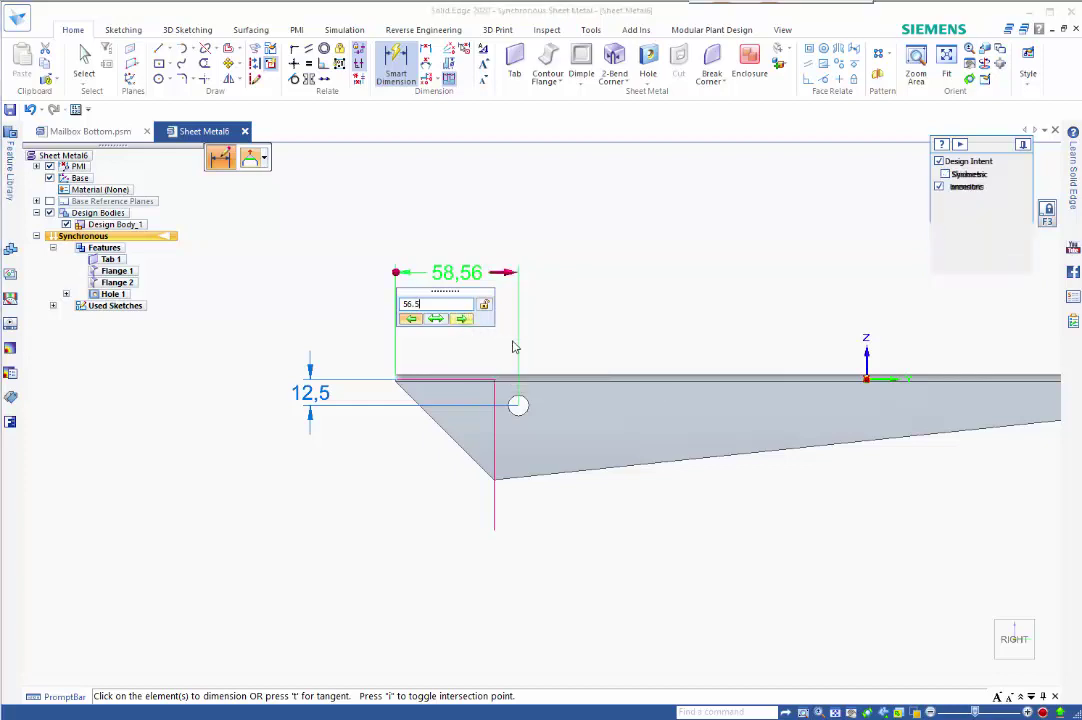
pyautogui.click(627, 298)
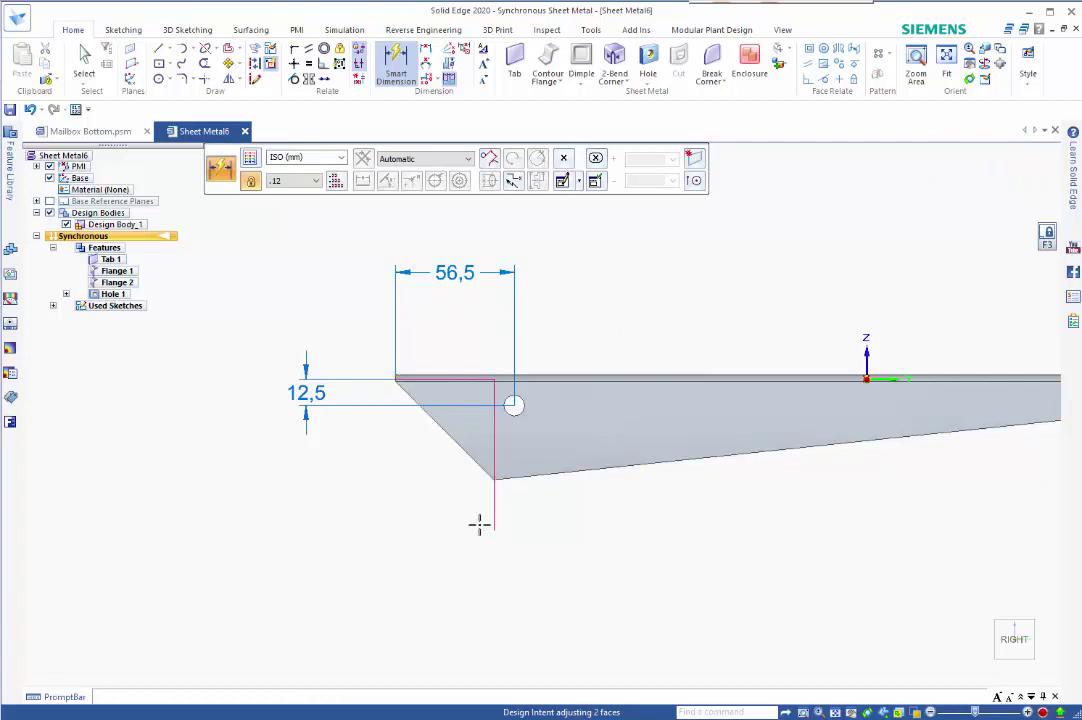
# Round the lower front corners of both side flanges with a 5 mm Break Corner.
pyautogui.moveTo(485, 517); pyautogui.dragTo(587, 386, button='middle')
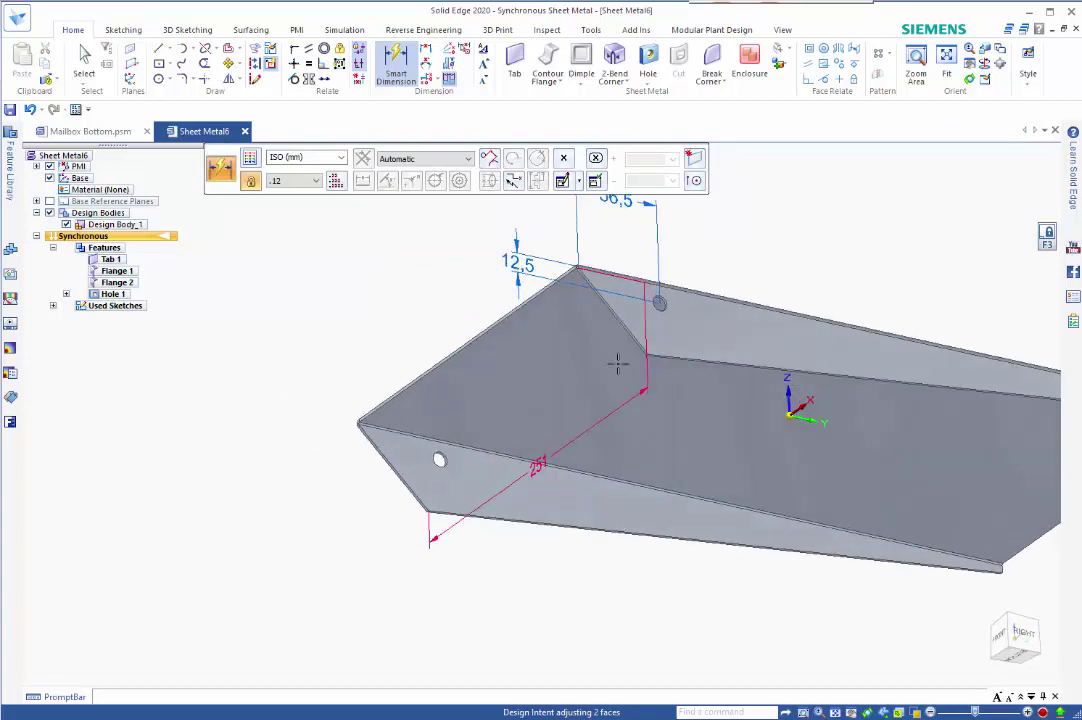
pyautogui.click(711, 62)
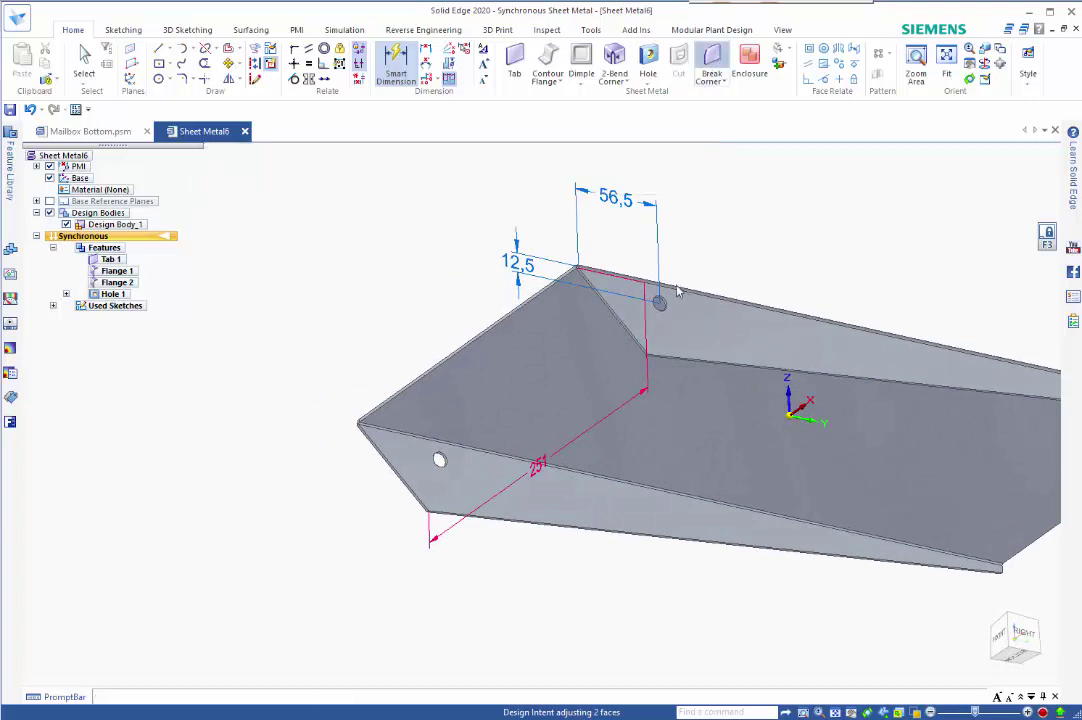
pyautogui.scroll(5, 645, 368)
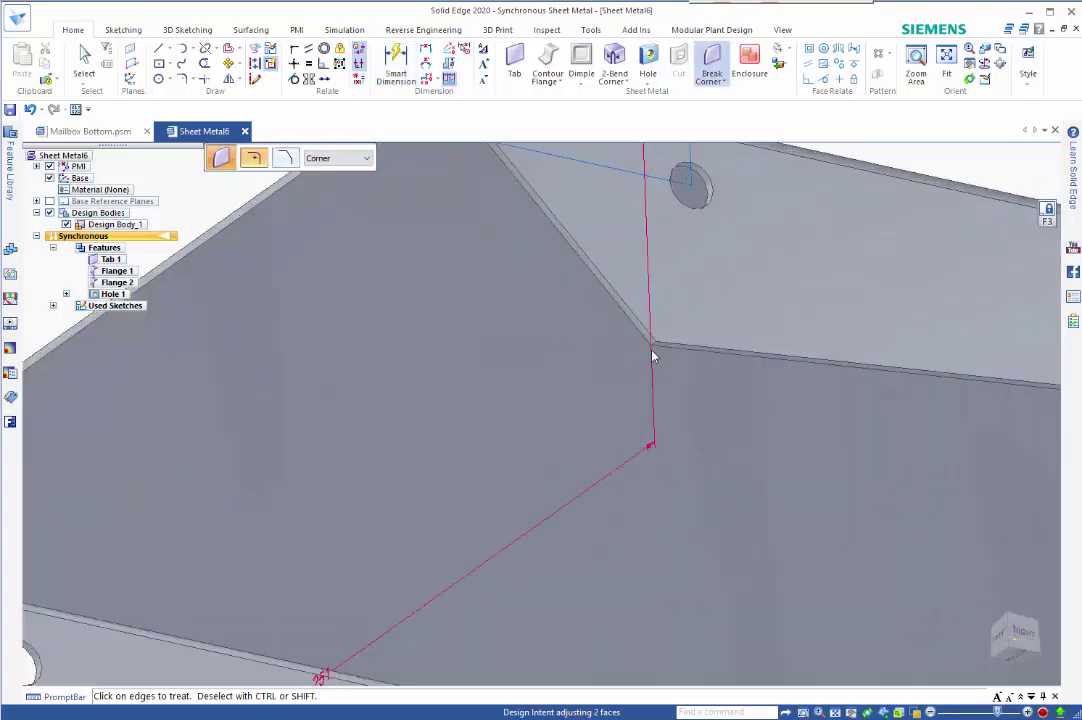
pyautogui.scroll(-4, 653, 349)
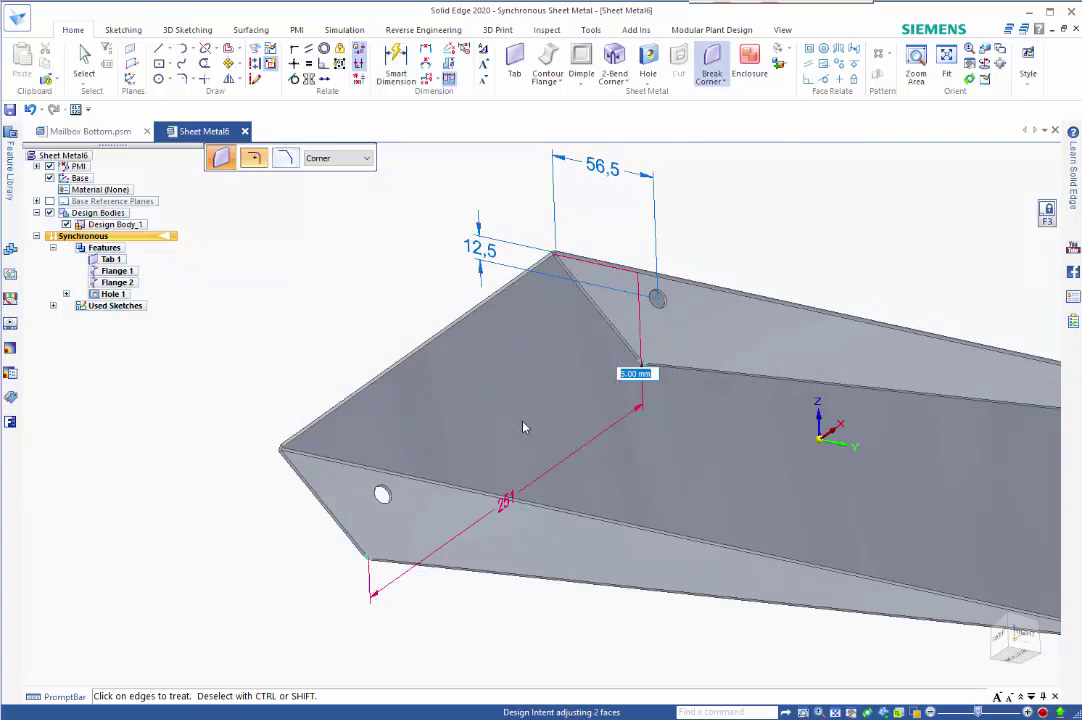
pyautogui.press('Return')
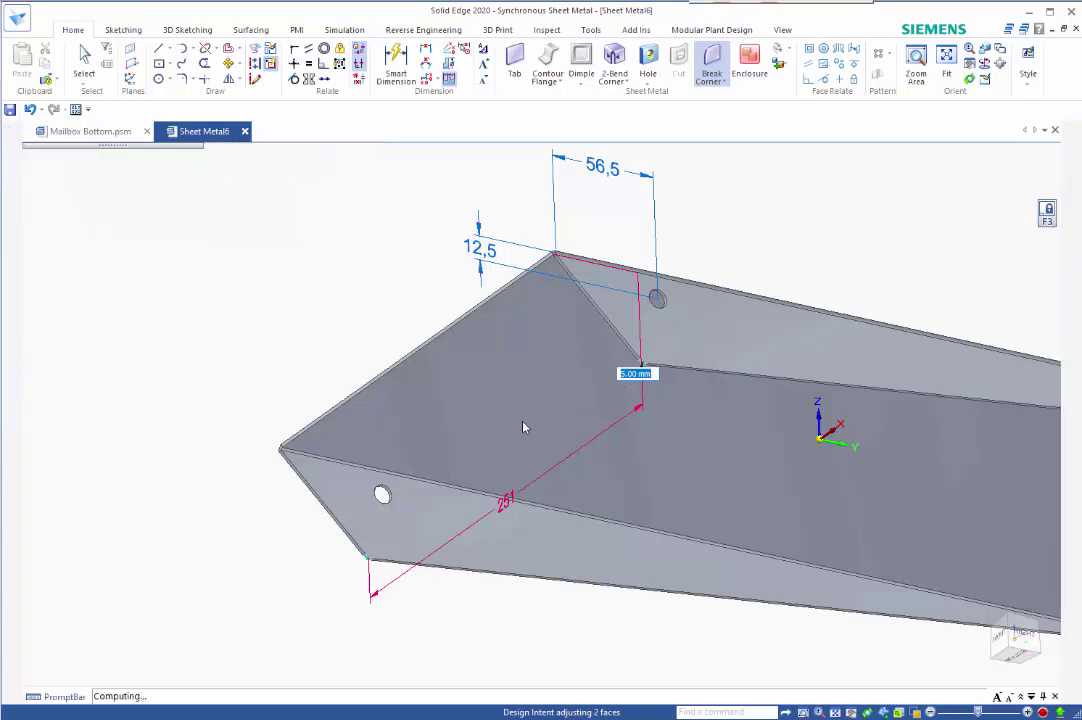
pyautogui.scroll(-1, 620, 452)
pyautogui.scroll(-2, 620, 452)
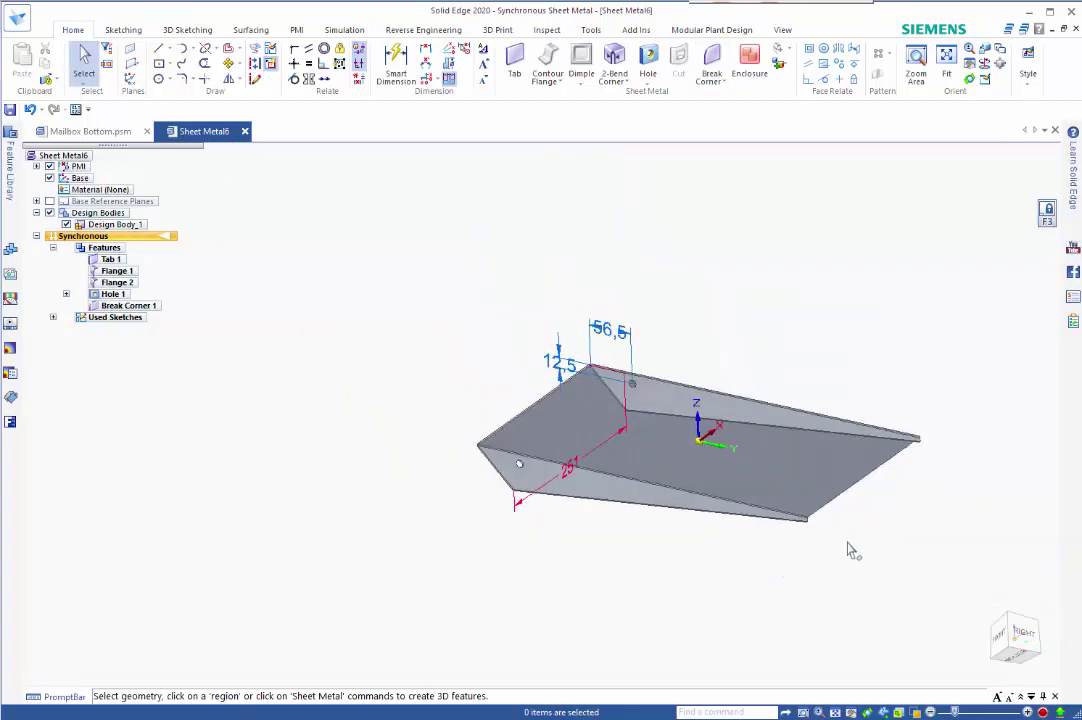
# Save the lid part as Mailbox Lid.psm in the Mailbox folder beside Mailbox Bottom.psm.
pyautogui.moveTo(850, 548); pyautogui.dragTo(894, 606, button='middle')
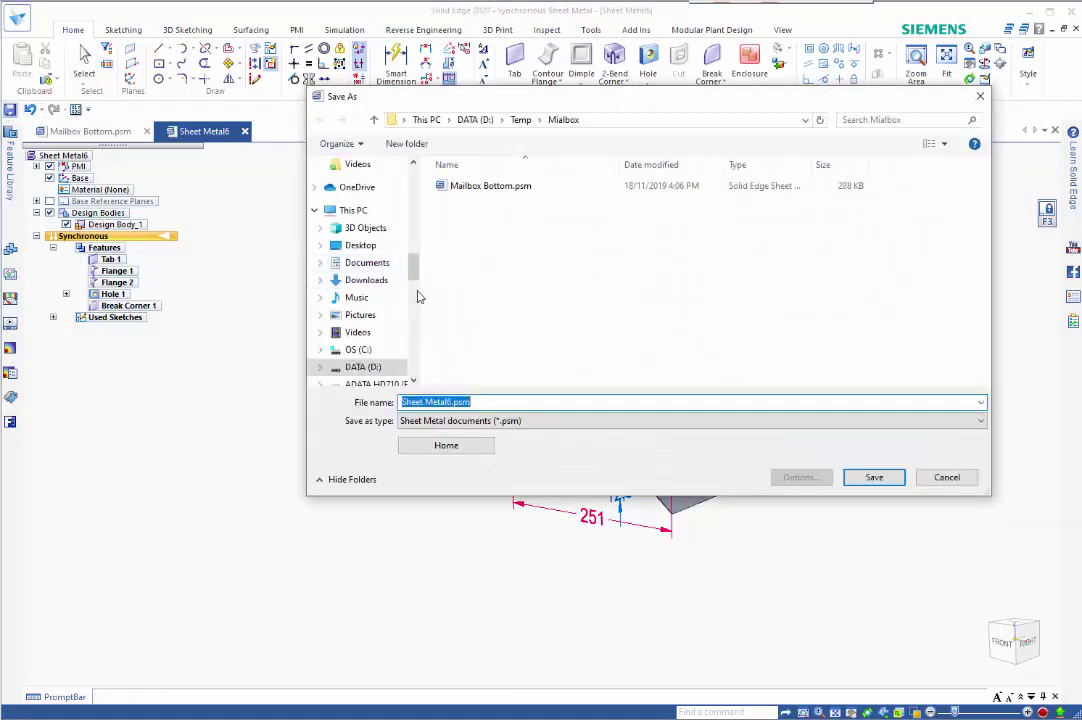
pyautogui.click(490, 186)
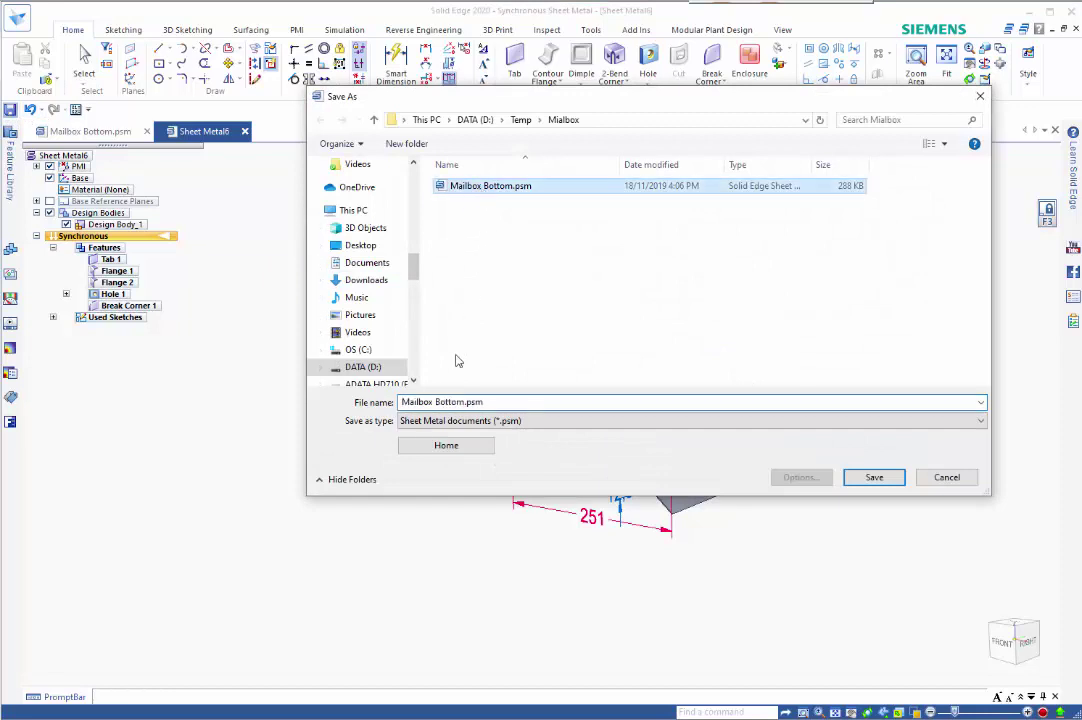
pyautogui.doubleClick(444, 402)
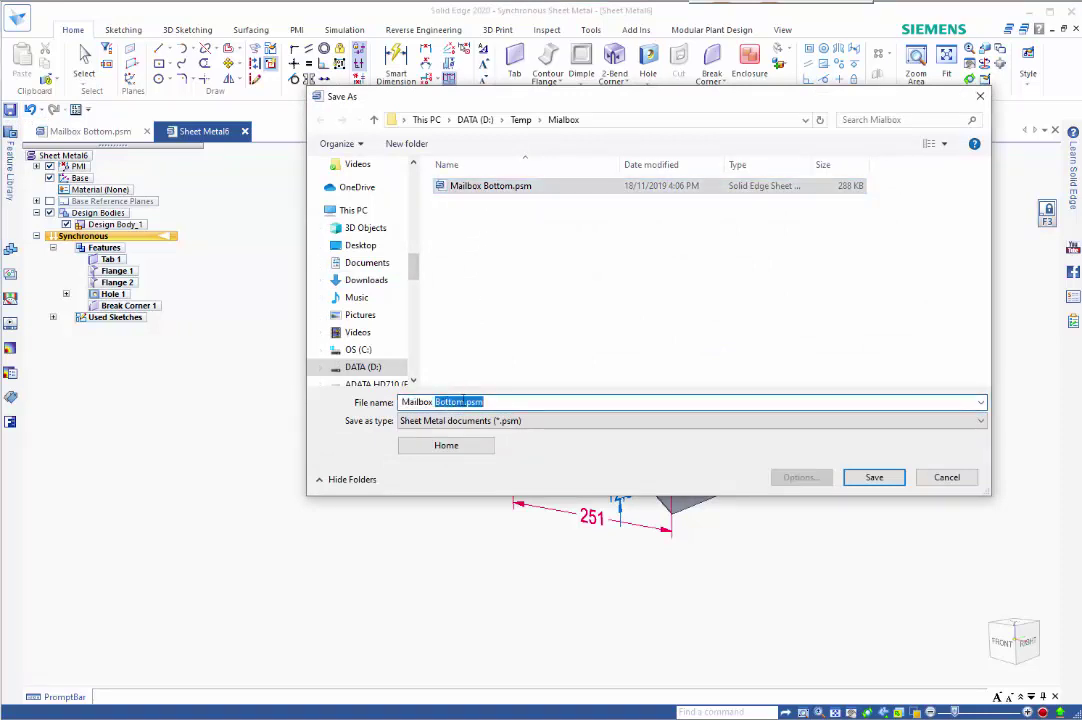
pyautogui.press('BackSpace')
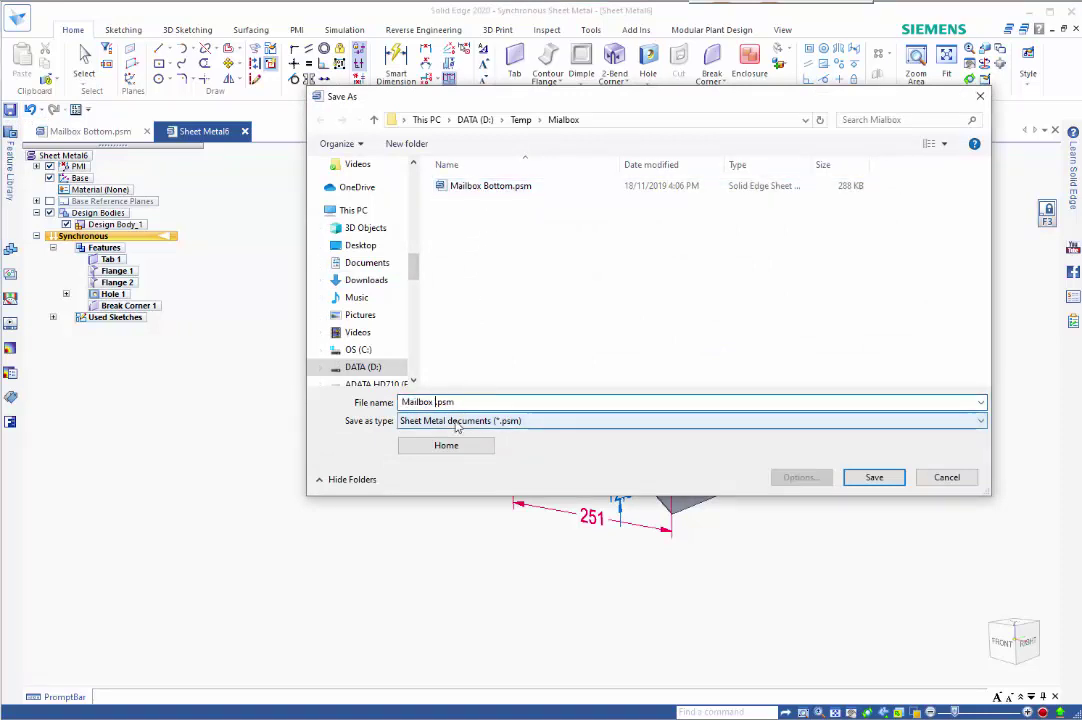
pyautogui.write('Top')
pyautogui.hotkey('ctrl', 'shift', 'Left')
pyautogui.write('Lid')
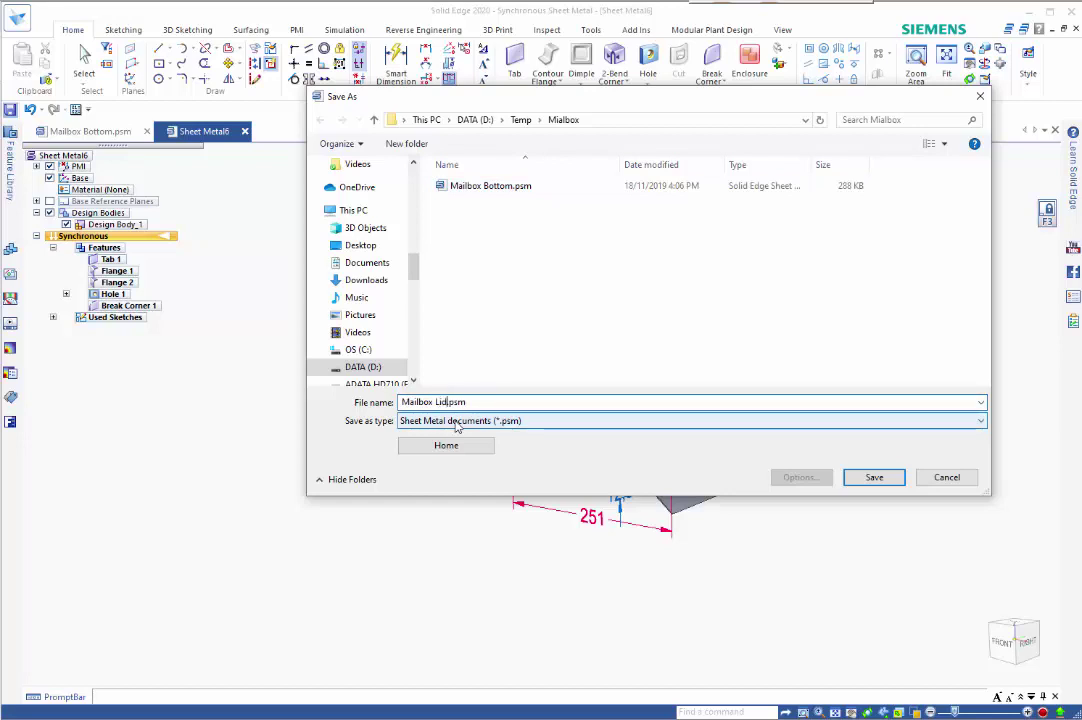
pyautogui.press('Return')
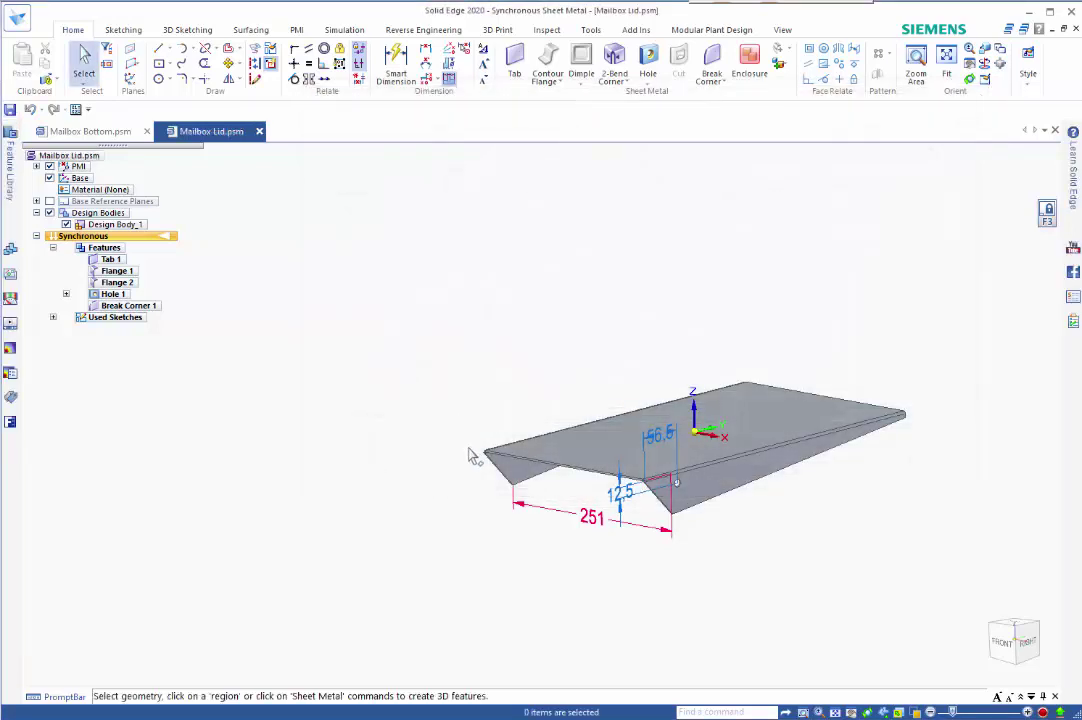
# Create an assembly of Mailbox Bottom.psm using the Iso Metric Assembly.asm template, closing the part document.
pyautogui.click(82, 133)
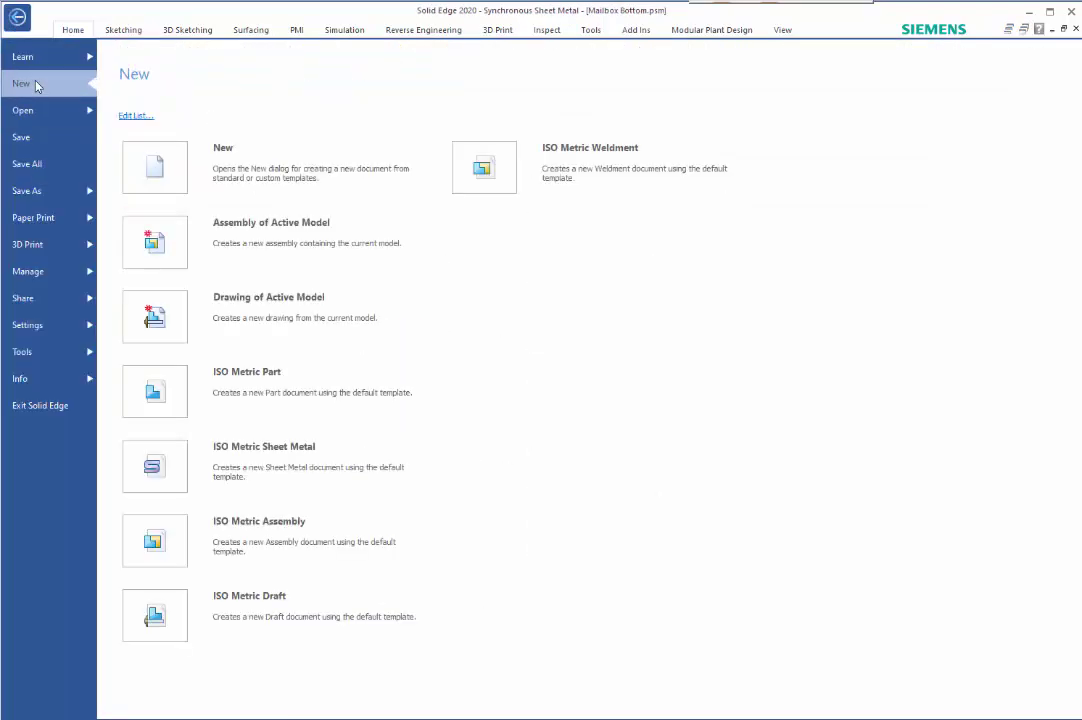
pyautogui.click(309, 244)
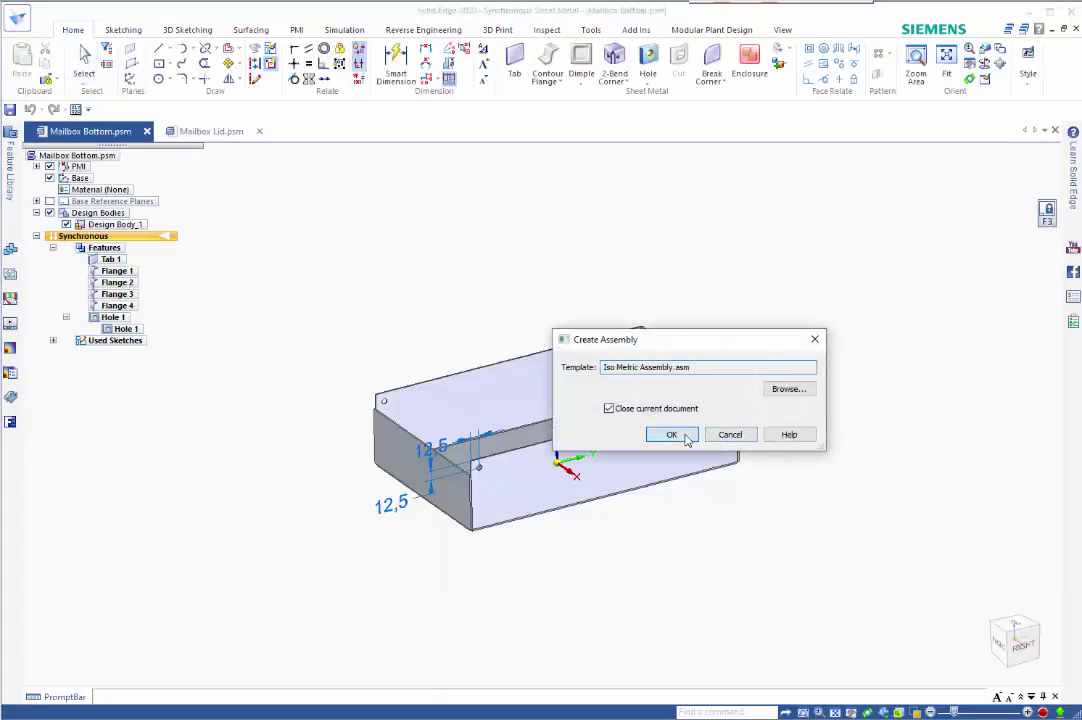
pyautogui.click(683, 436)
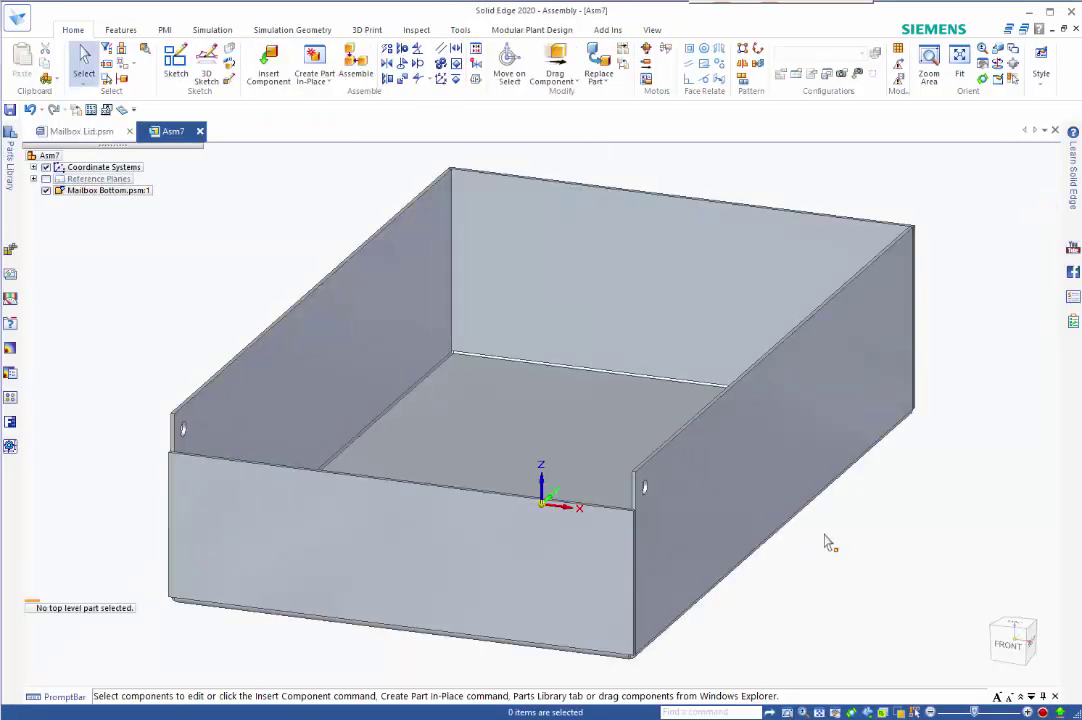
# Add Mailbox Lid.psm from the parts library to the assembly, dropping it above the mailbox bottom.
pyautogui.moveTo(874, 551); pyautogui.dragTo(821, 575, button='middle')
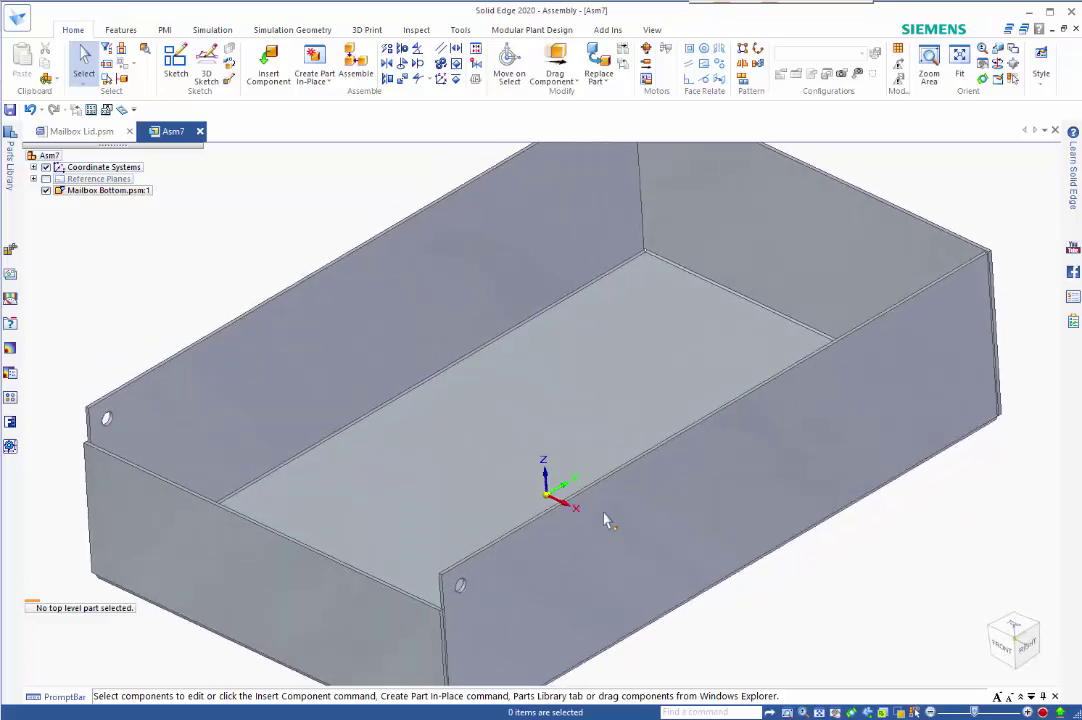
pyautogui.scroll(3, 543, 502)
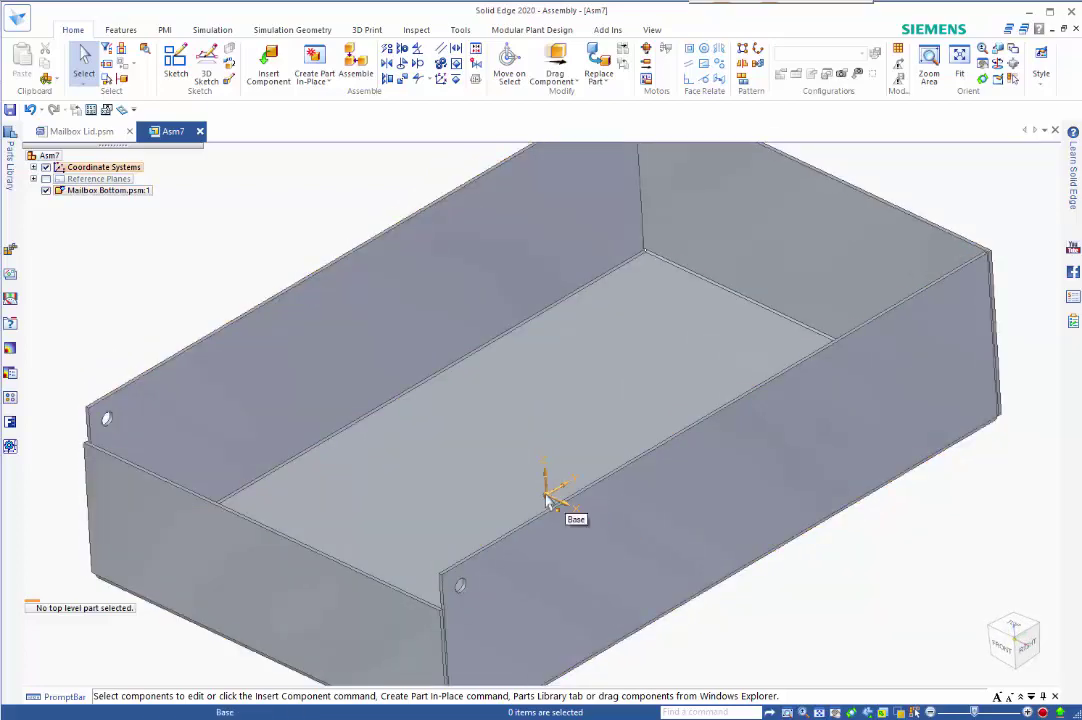
pyautogui.scroll(-3, 555, 500)
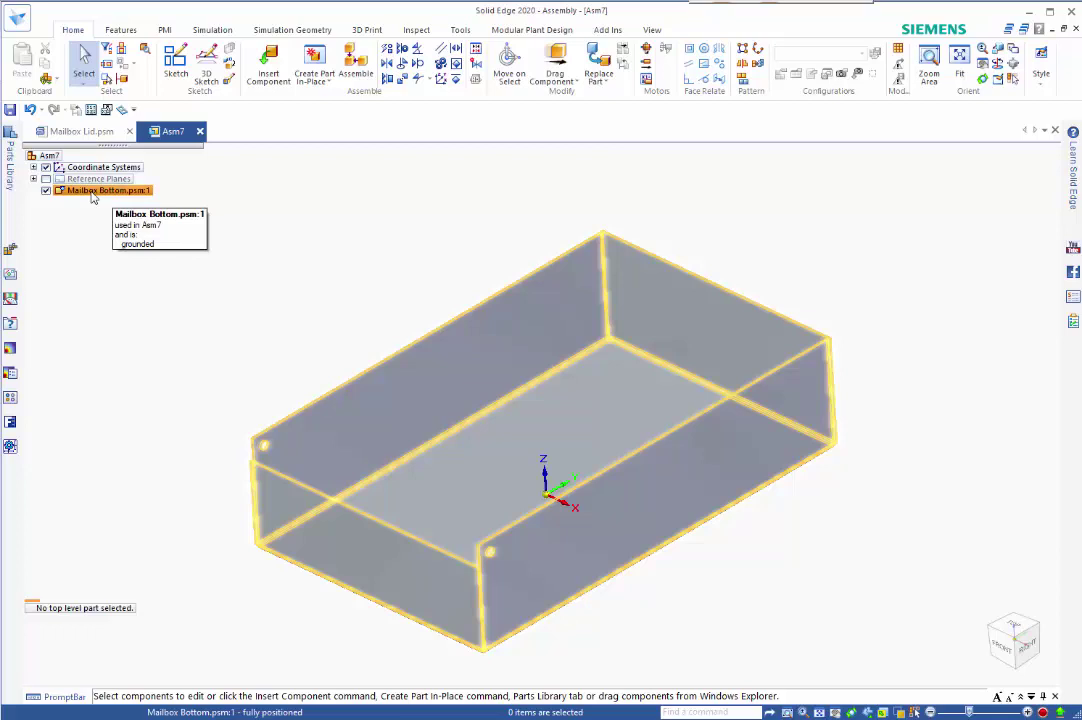
pyautogui.click(10, 176)
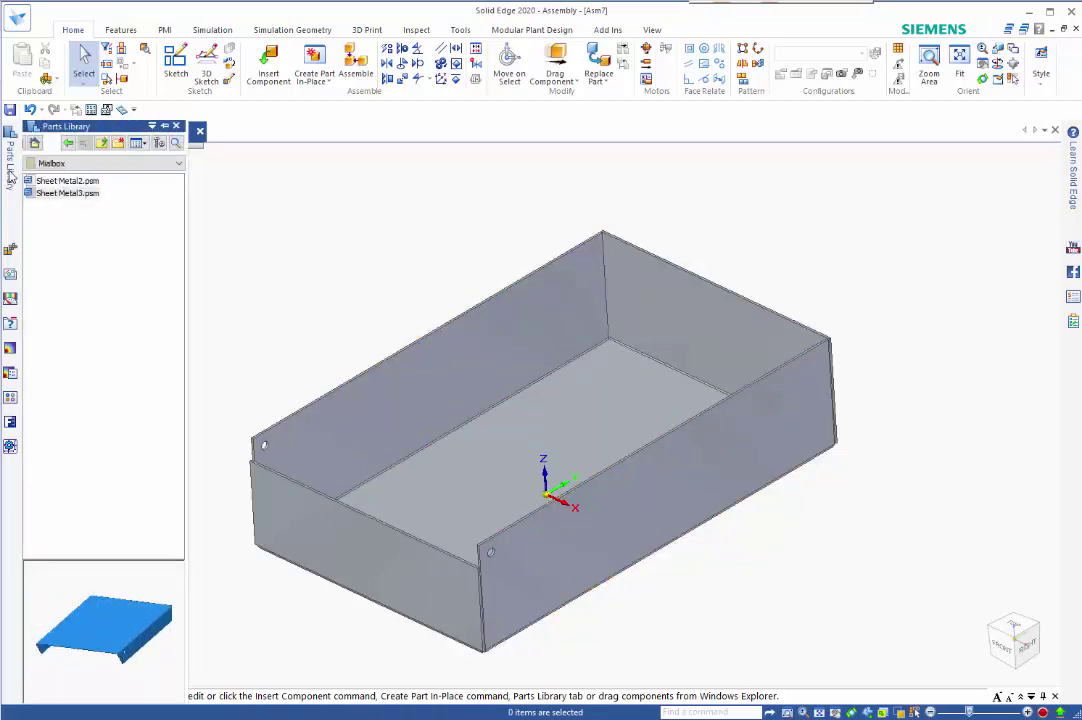
pyautogui.click(56, 195)
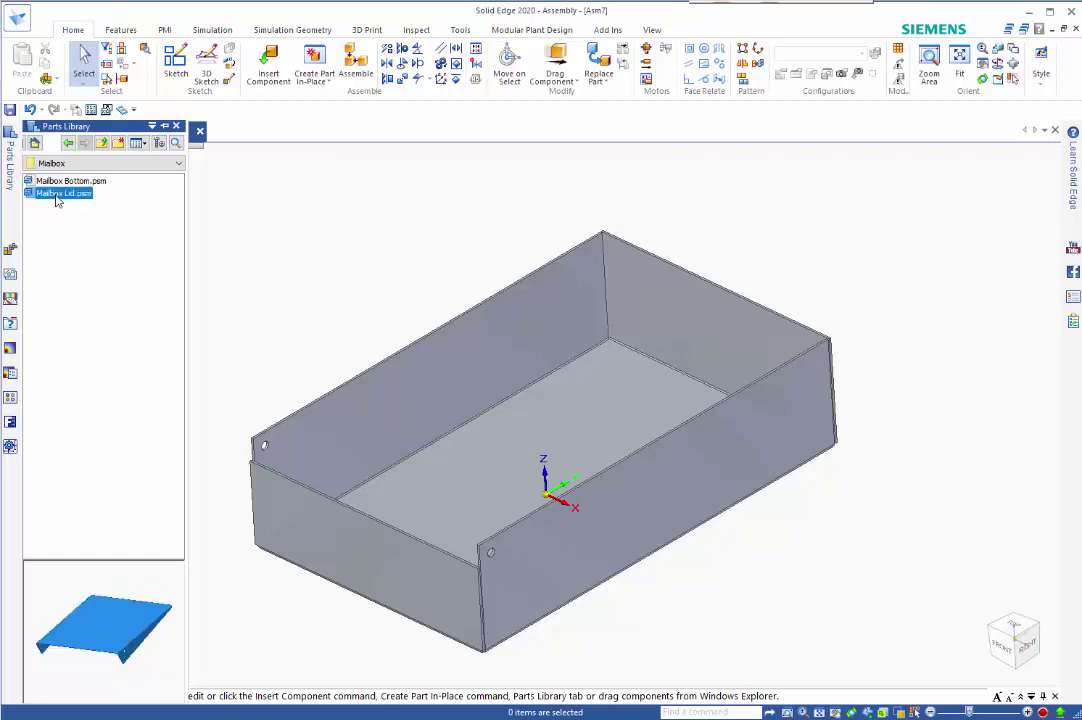
pyautogui.moveTo(409, 260); pyautogui.dragTo(409, 260)
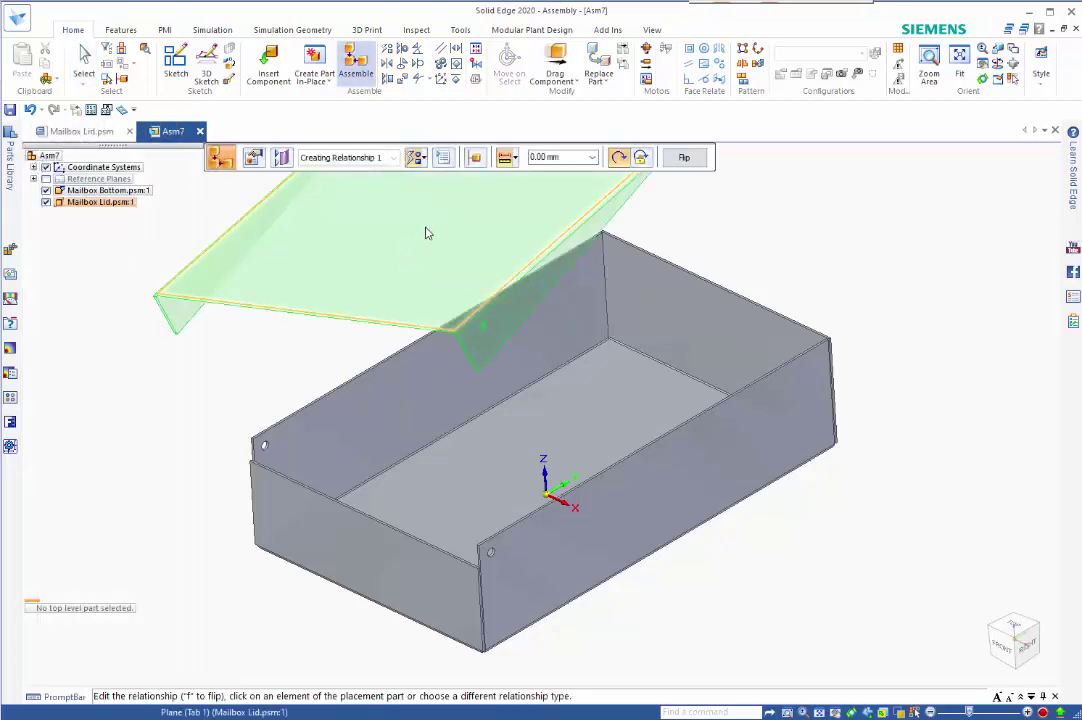
# Axially align the hole in the lid's side flange with the pivot hole in the bottom's side wall, leaving rotation unlocked.
pyautogui.click(424, 160)
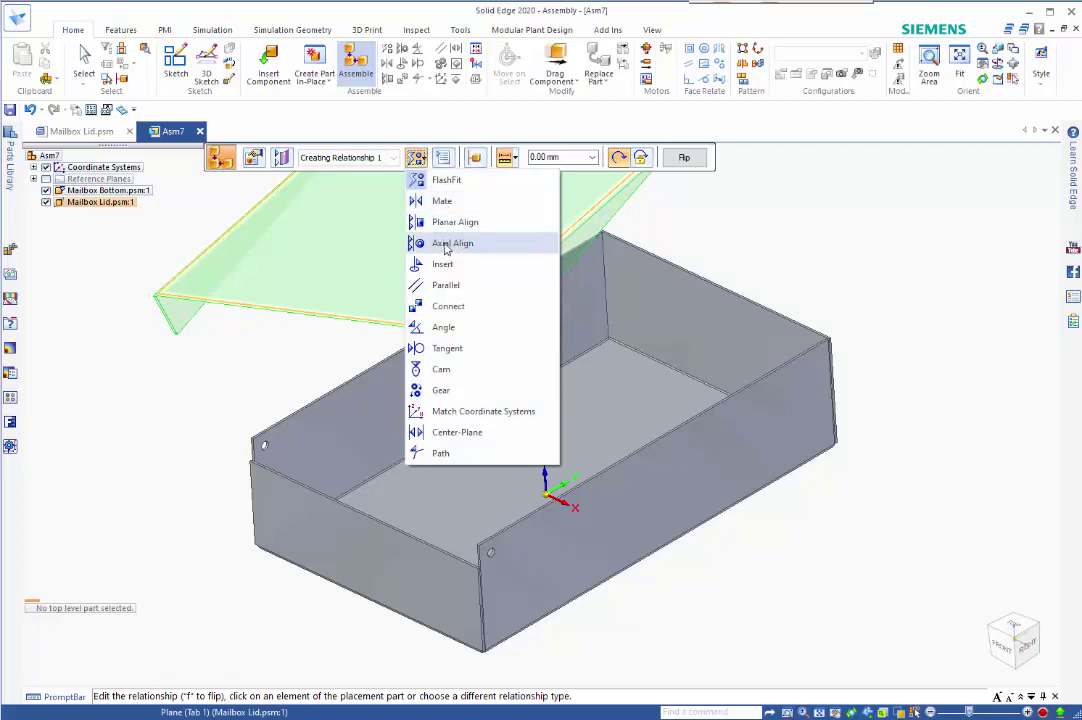
pyautogui.click(448, 244)
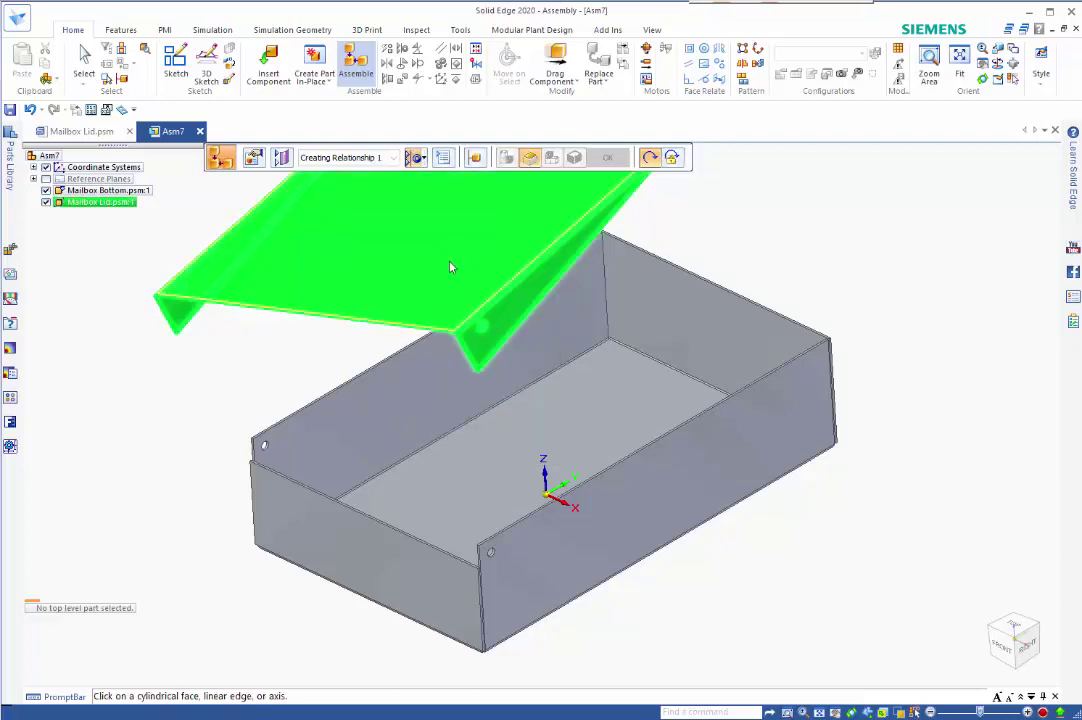
pyautogui.click(482, 328)
pyautogui.click(490, 549)
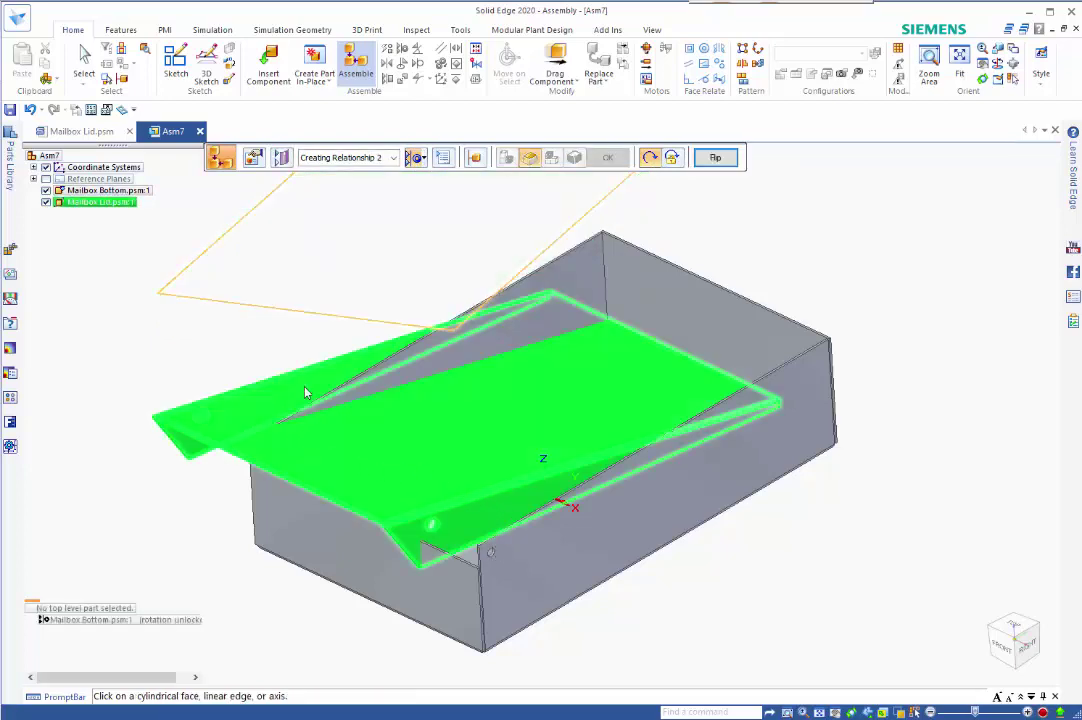
# Center the lid on the bottom with a double Center-Plane relationship between the lid's two side flanges and the bottom's two side walls.
pyautogui.click(424, 162)
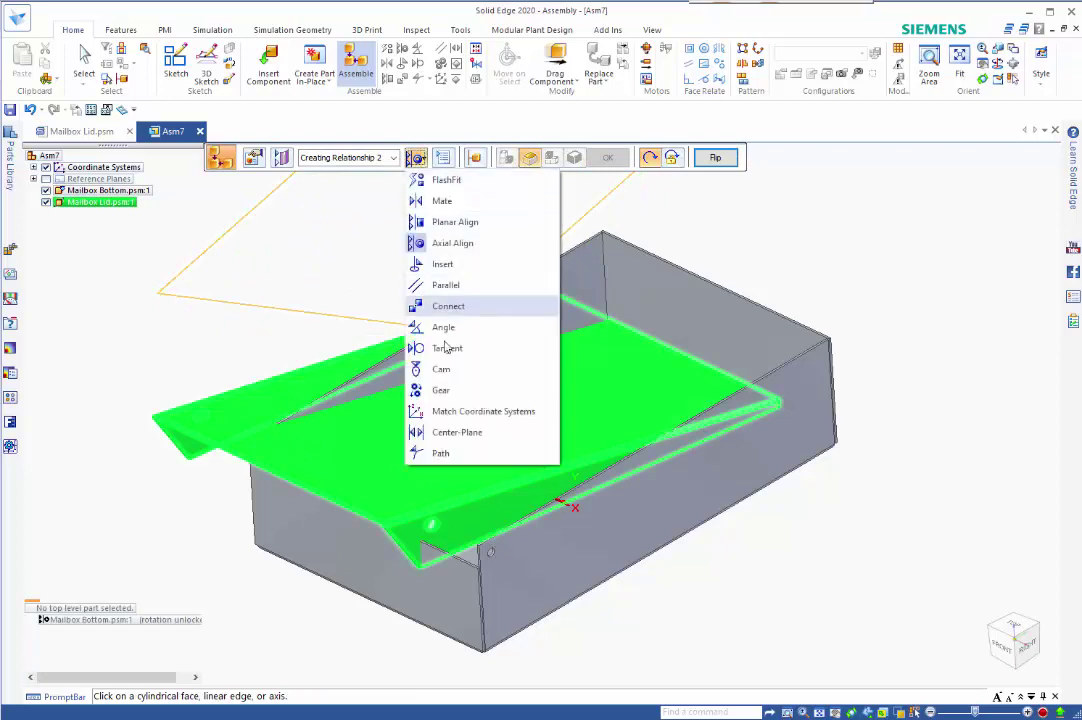
pyautogui.click(462, 434)
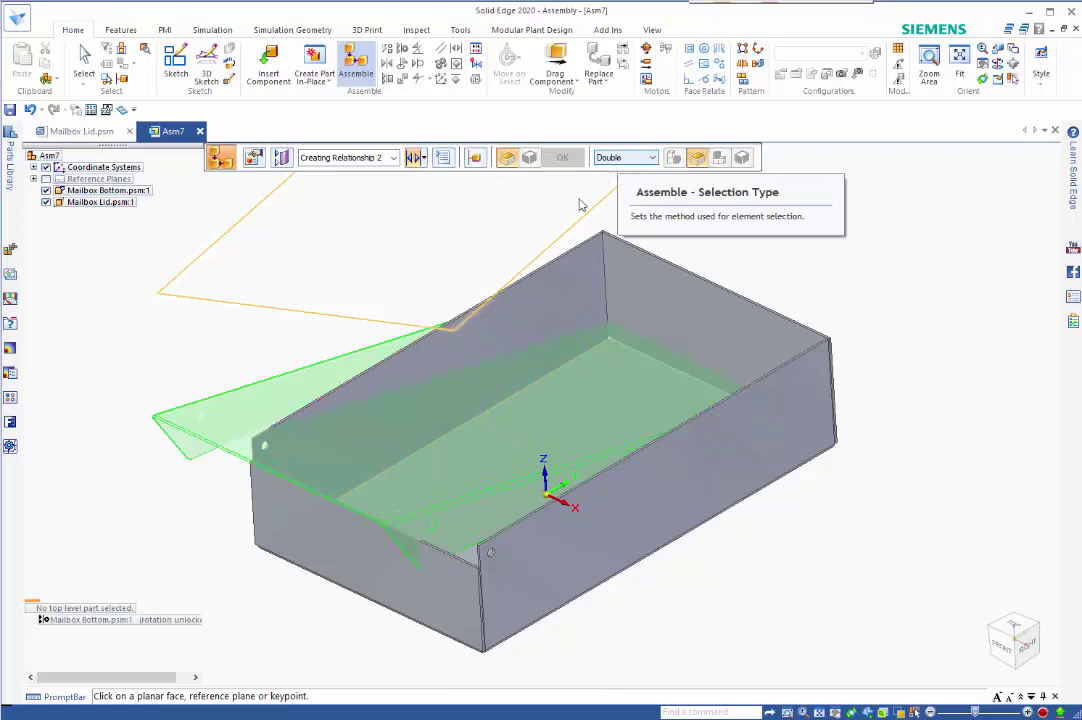
pyautogui.click(185, 453)
pyautogui.moveTo(333, 609); pyautogui.dragTo(555, 540, button='middle')
pyautogui.click(680, 478)
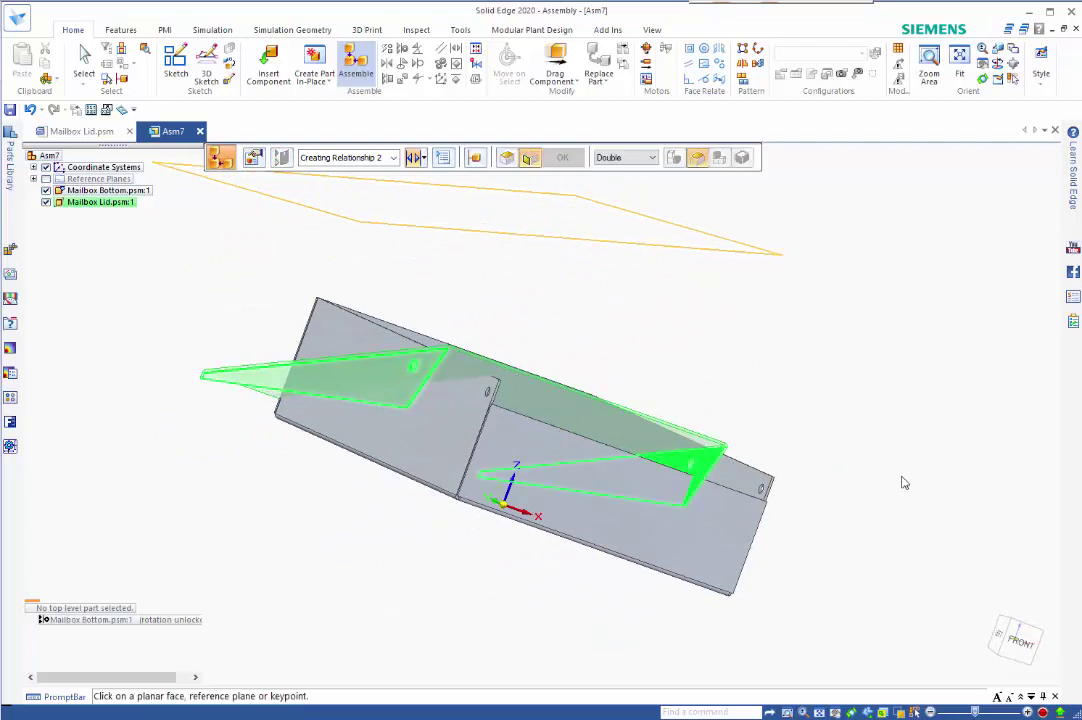
pyautogui.moveTo(901, 483); pyautogui.dragTo(768, 563, button='middle')
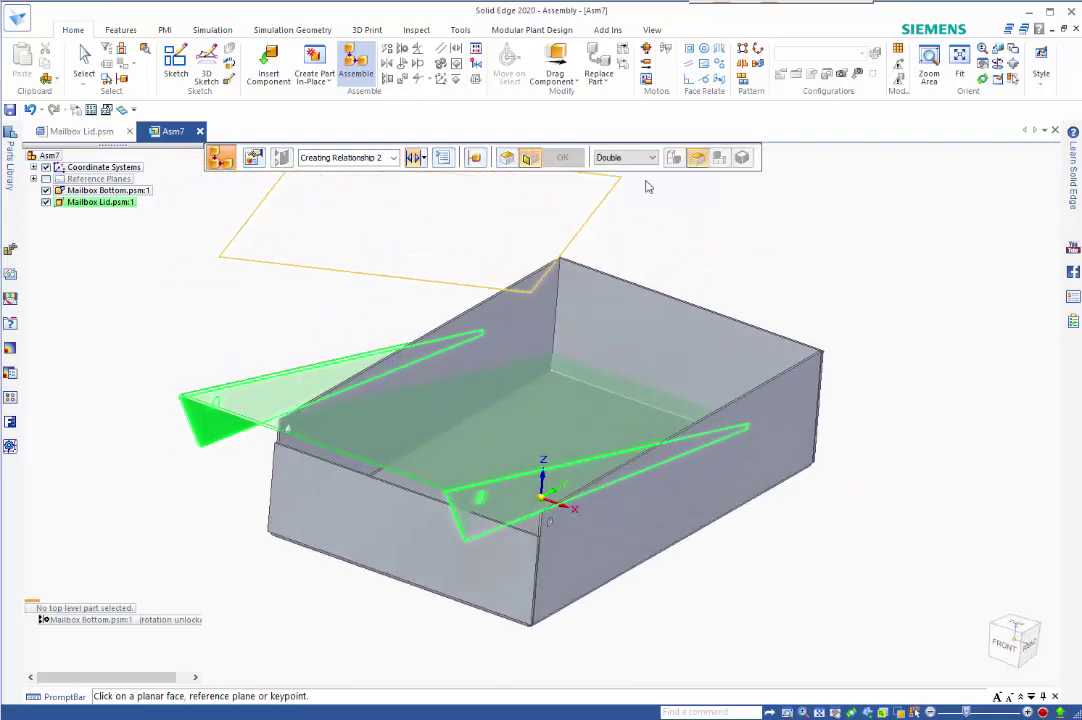
pyautogui.click(585, 548)
pyautogui.moveTo(768, 657); pyautogui.dragTo(891, 642, button='middle')
pyautogui.click(418, 442)
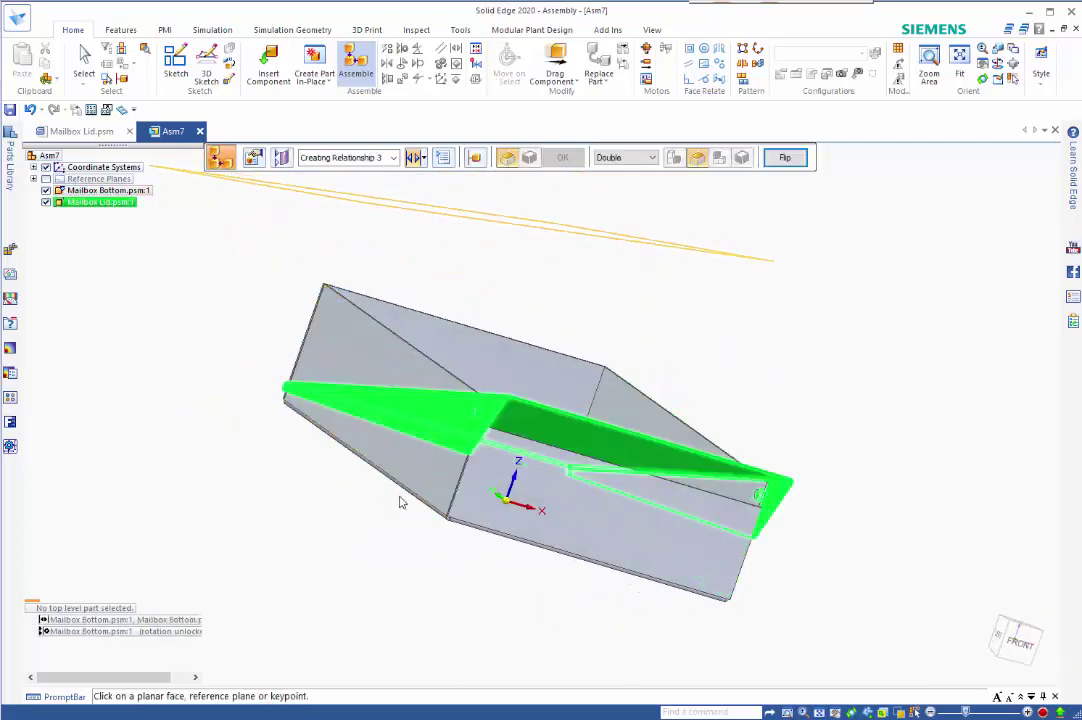
pyautogui.moveTo(857, 543); pyautogui.dragTo(708, 621, button='middle')
pyautogui.press('Escape')
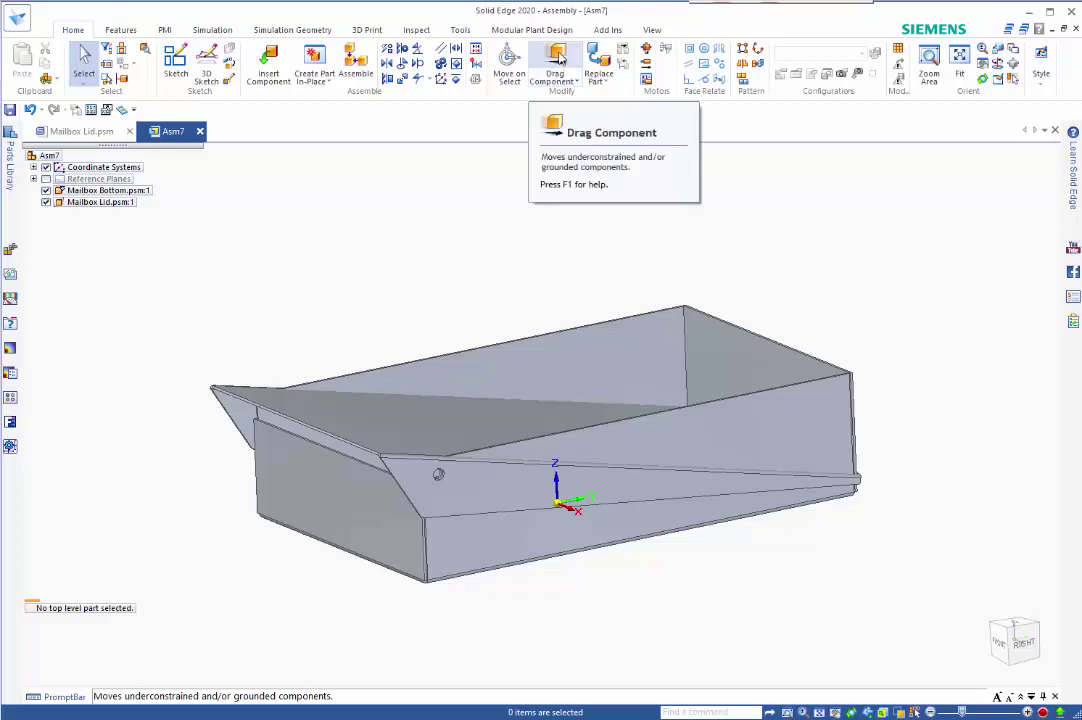
# Rotate the lid upward about its X axis by about 4.4° with Drag Component, stopping movement when a collision occurs.
pyautogui.click(557, 60)
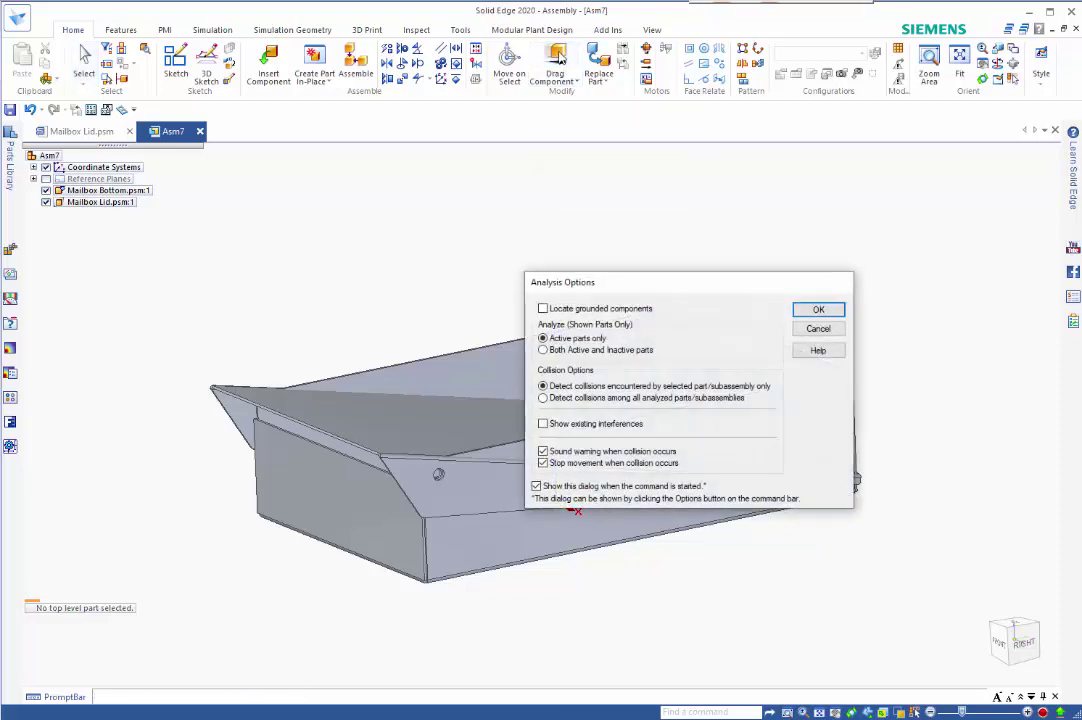
pyautogui.moveTo(602, 287); pyautogui.dragTo(212, 113)
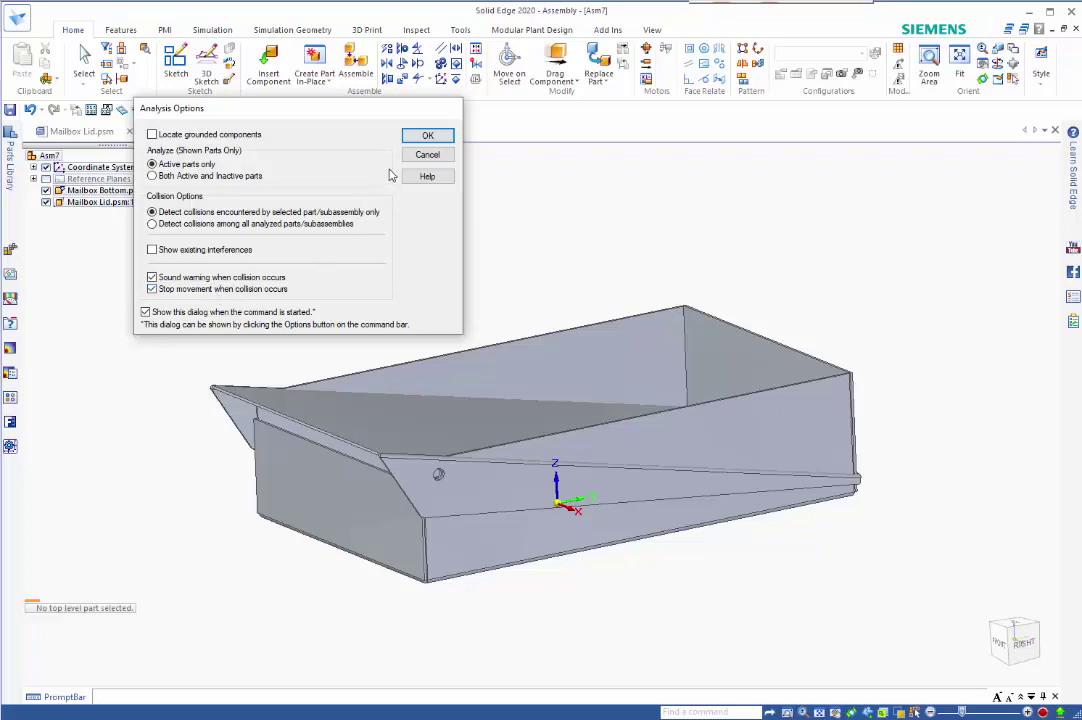
pyautogui.click(427, 137)
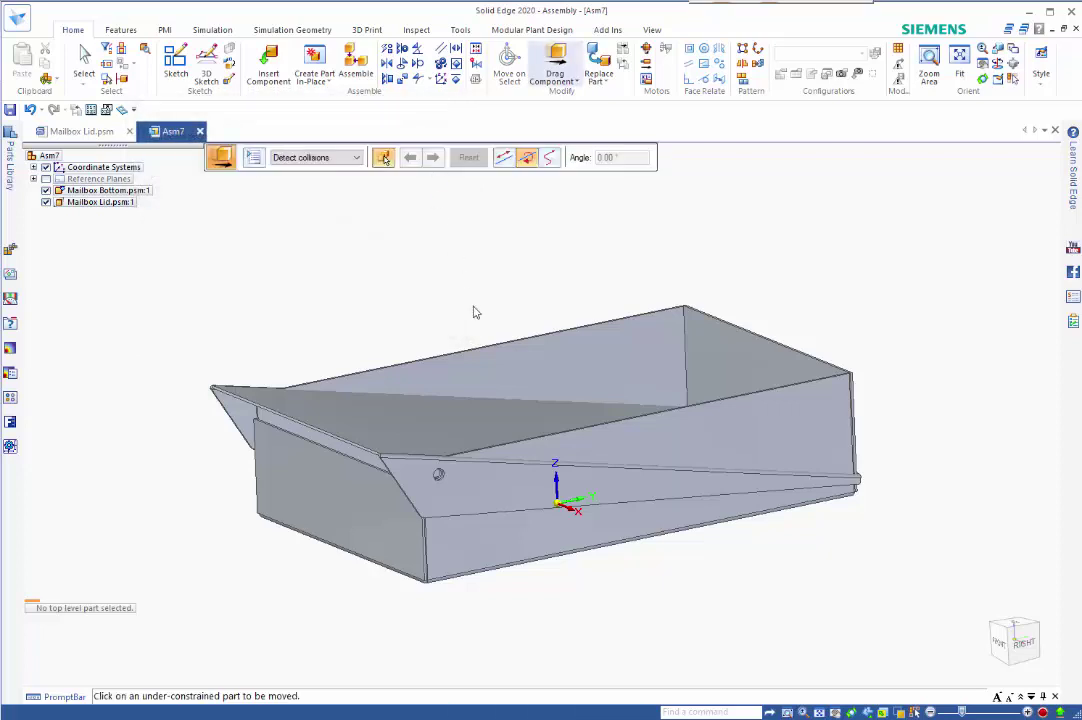
pyautogui.click(480, 493)
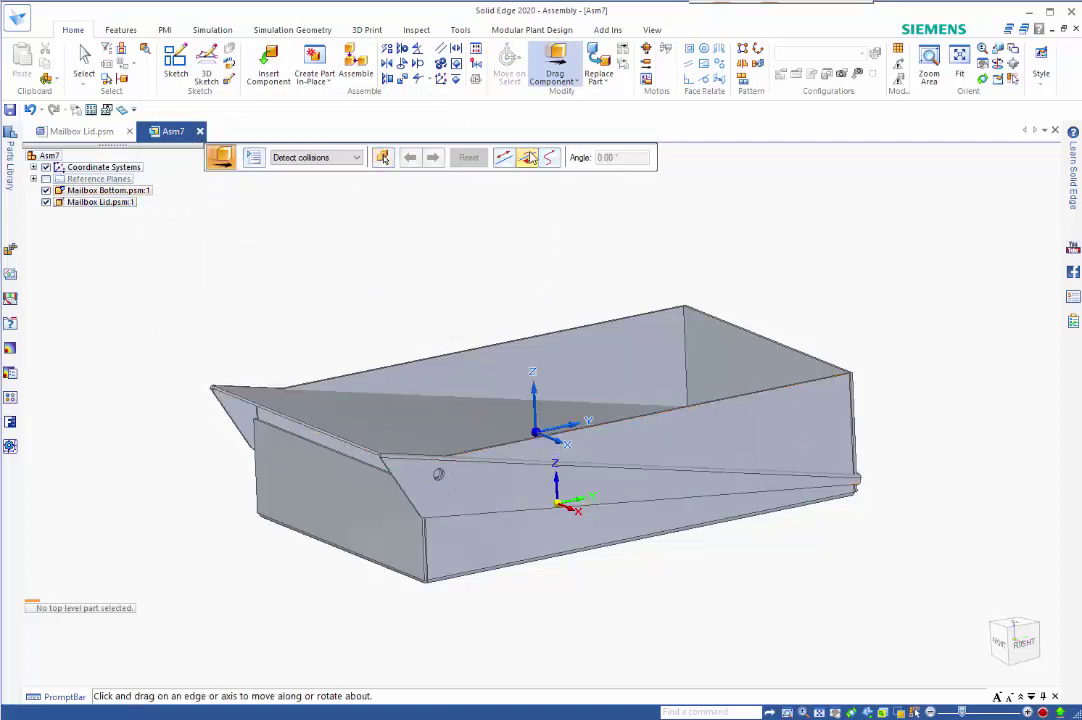
pyautogui.click(556, 442)
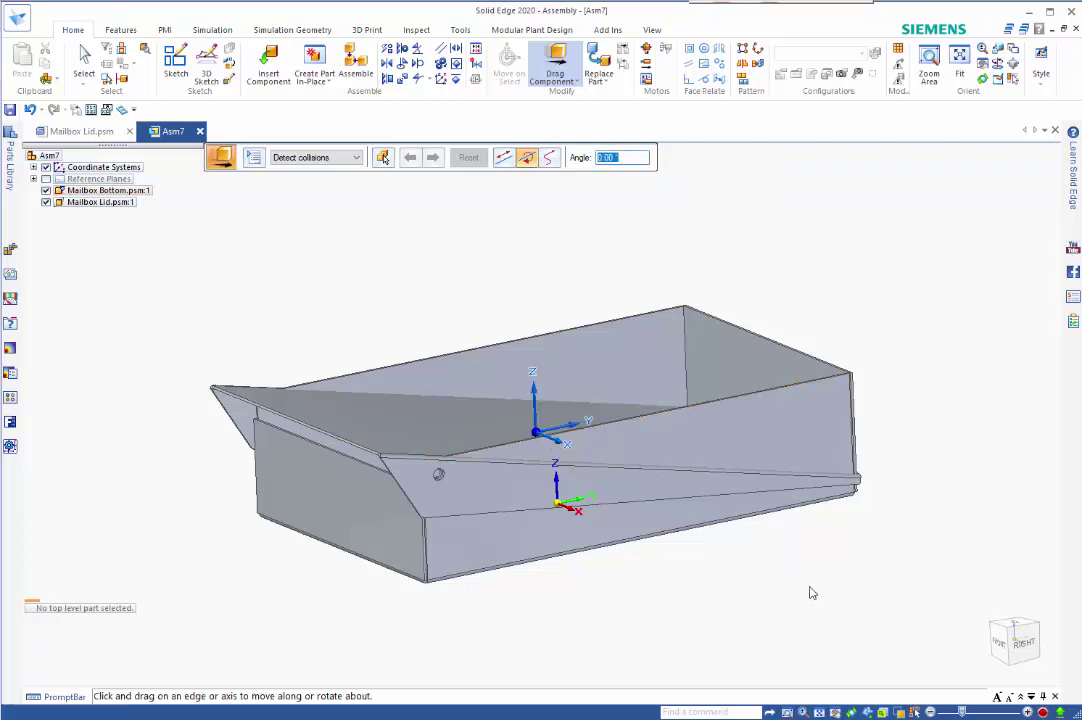
pyautogui.moveTo(887, 536); pyautogui.dragTo(694, 218)
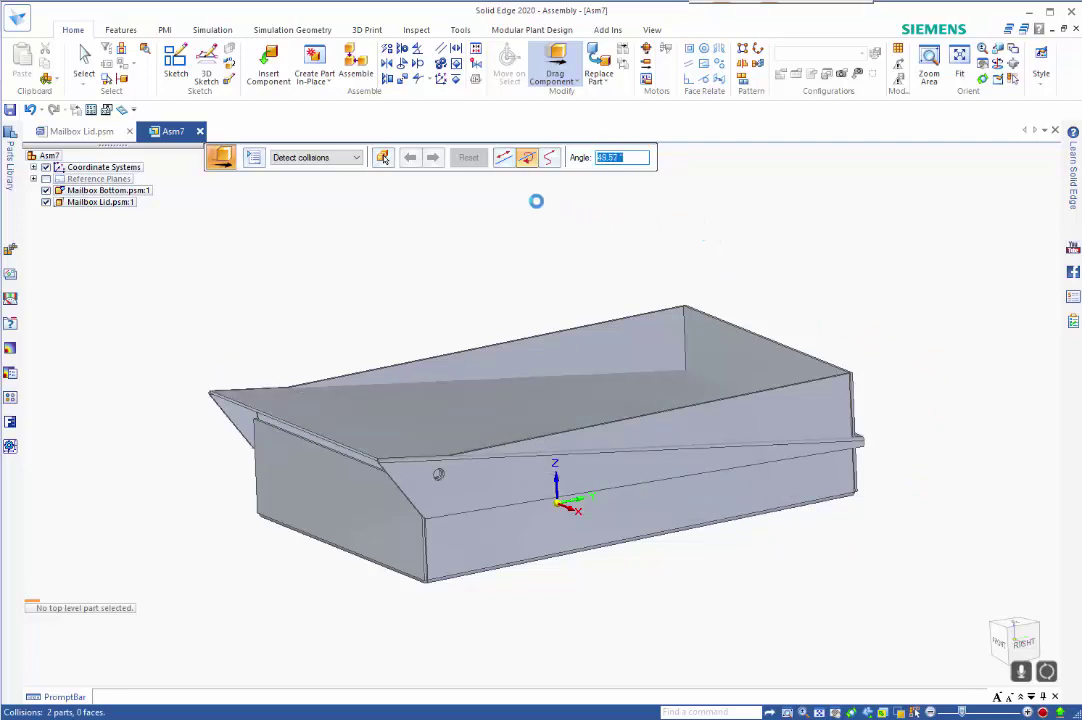
# Examine the fit between the lid's rear corners and flanges and the bottom's back and side walls.
pyautogui.moveTo(913, 434); pyautogui.dragTo(634, 370, button='middle')
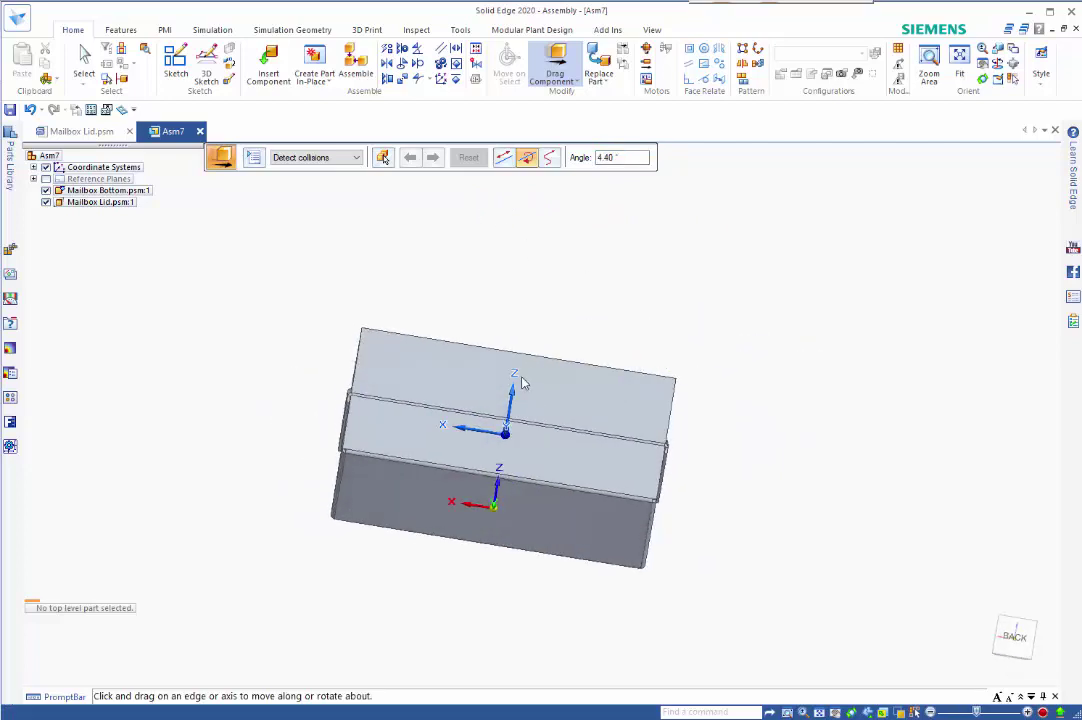
pyautogui.scroll(5, 514, 374)
pyautogui.scroll(5, 150, 435)
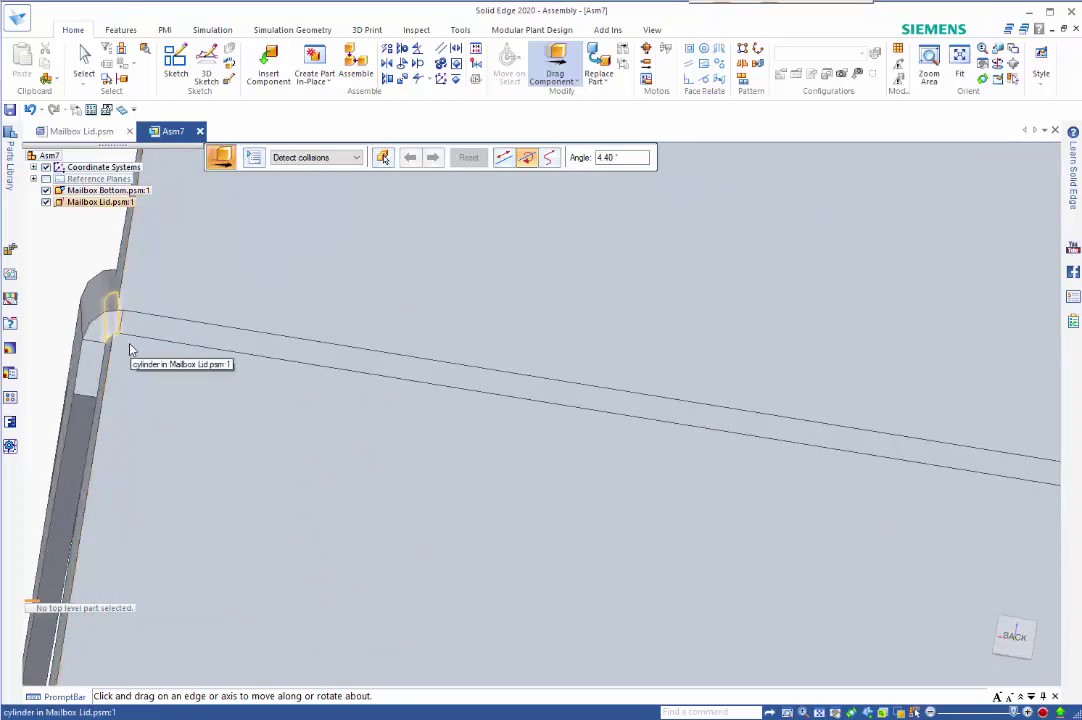
pyautogui.scroll(-1, 160, 364)
pyautogui.scroll(-2, 160, 364)
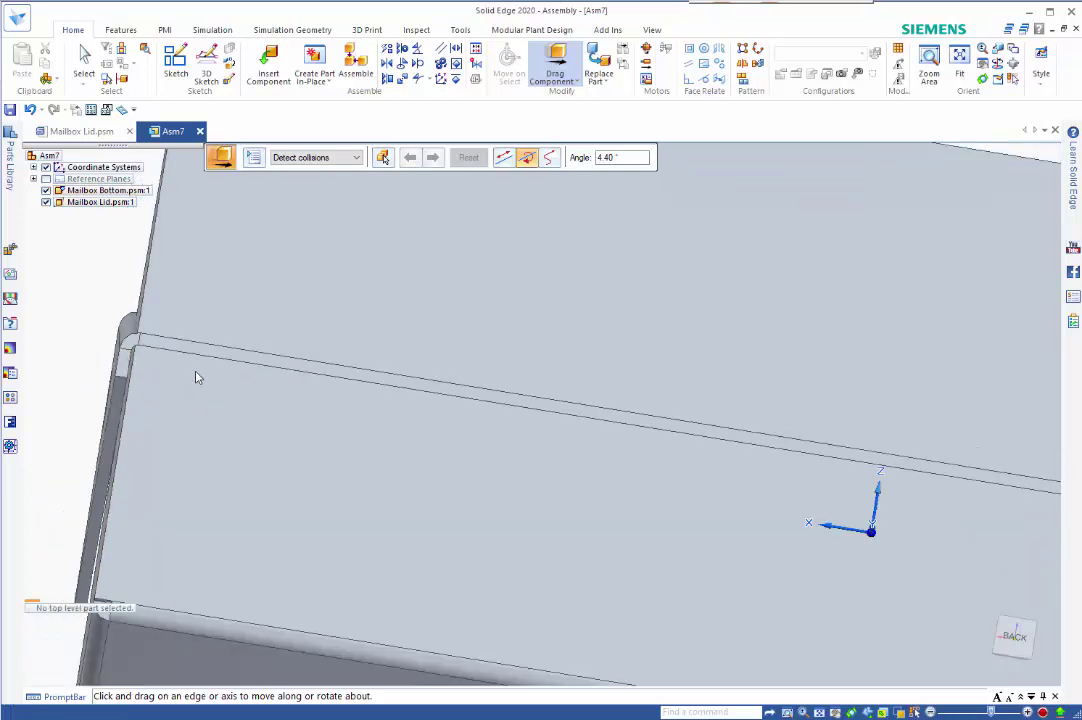
pyautogui.scroll(-2, 279, 420)
pyautogui.scroll(-3, 279, 420)
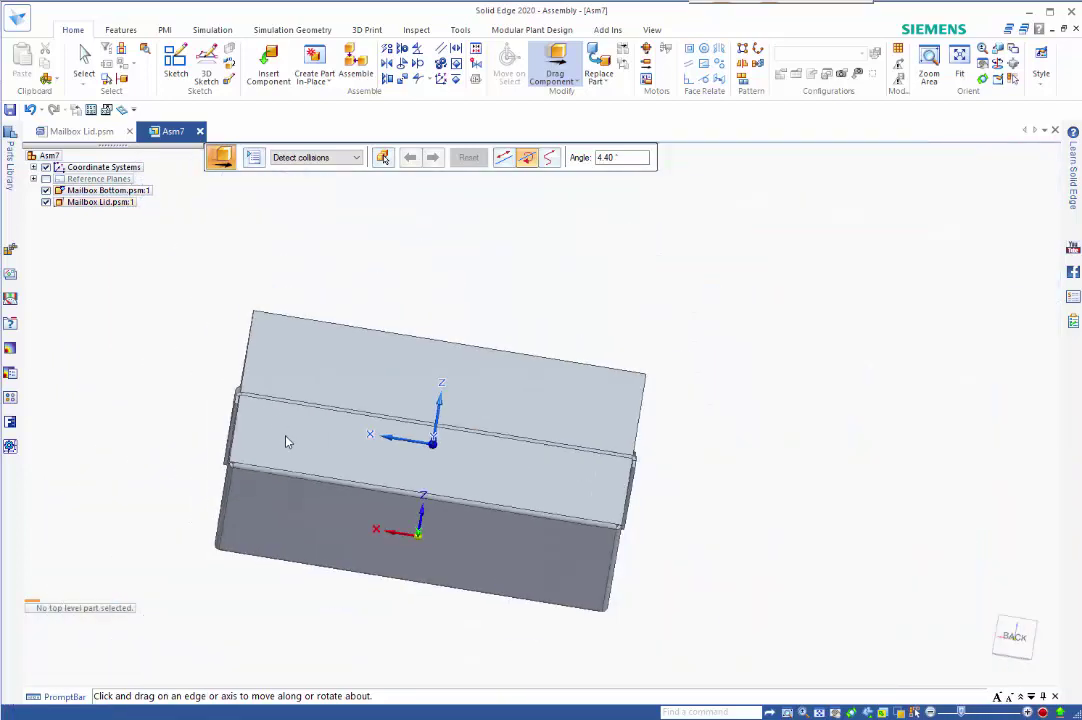
pyautogui.moveTo(155, 449); pyautogui.dragTo(409, 533, button='middle')
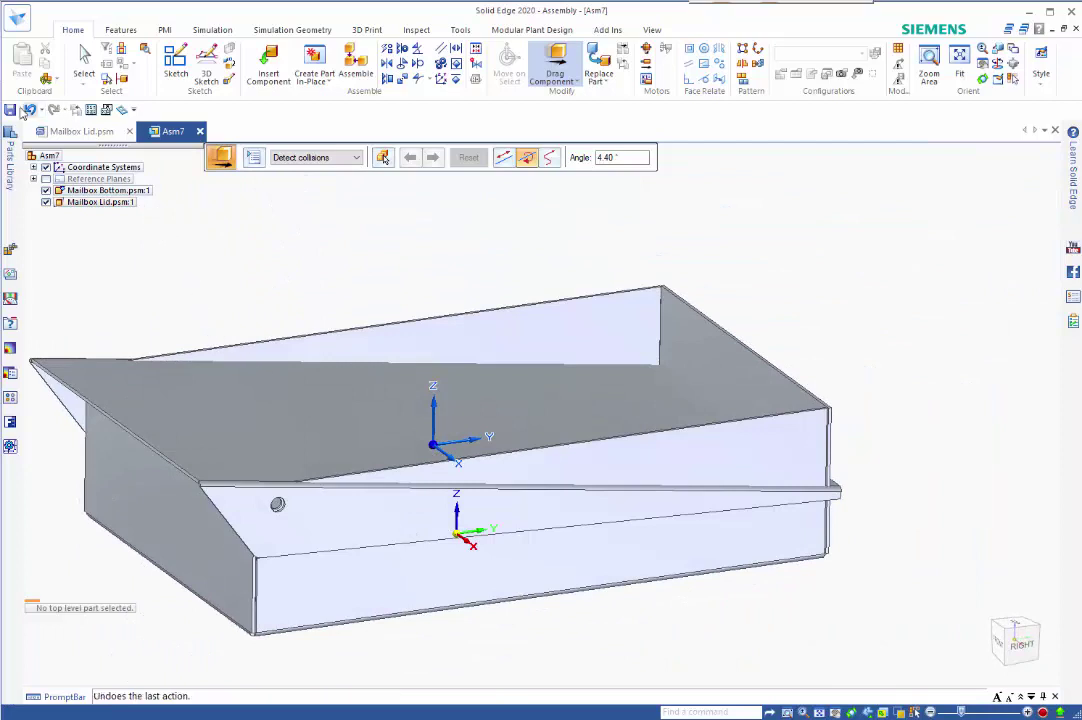
# Finish the lid movement and save the assembly as Mialbox in the Mailbox folder.
pyautogui.press('Escape')
pyautogui.hotkey('ctrl', 's')
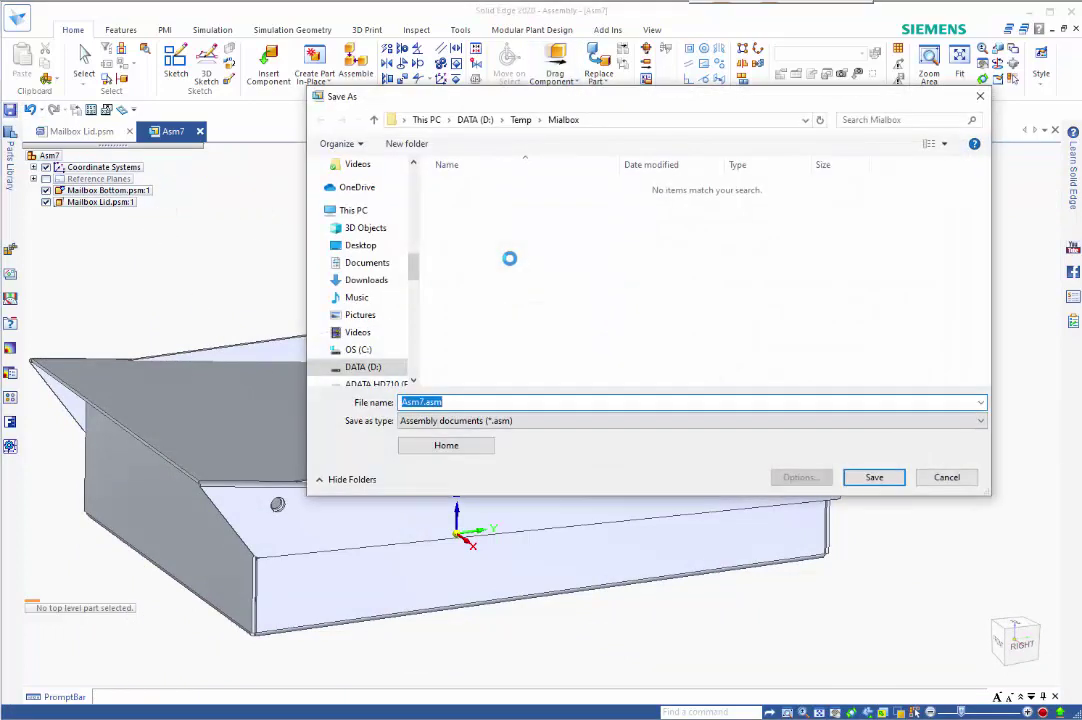
pyautogui.write('Mial')
pyautogui.press('Return')
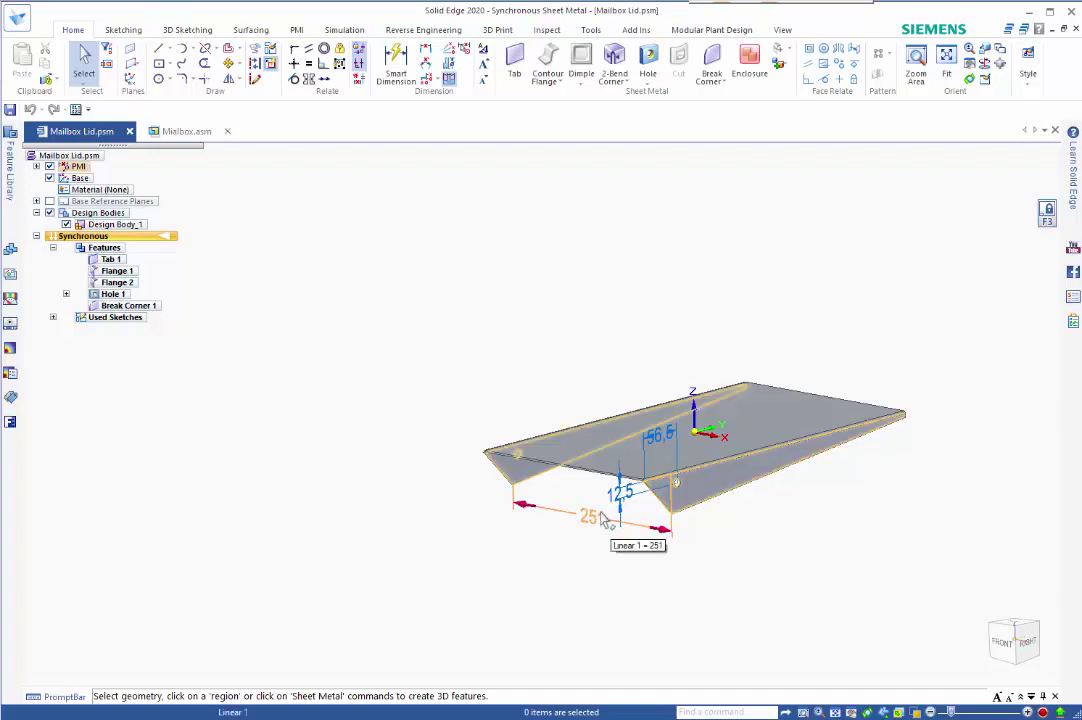
# Set the locked width dimension across the lid's two side flanges to 253 mm, applied symmetrically.
pyautogui.scroll(5, 648, 495)
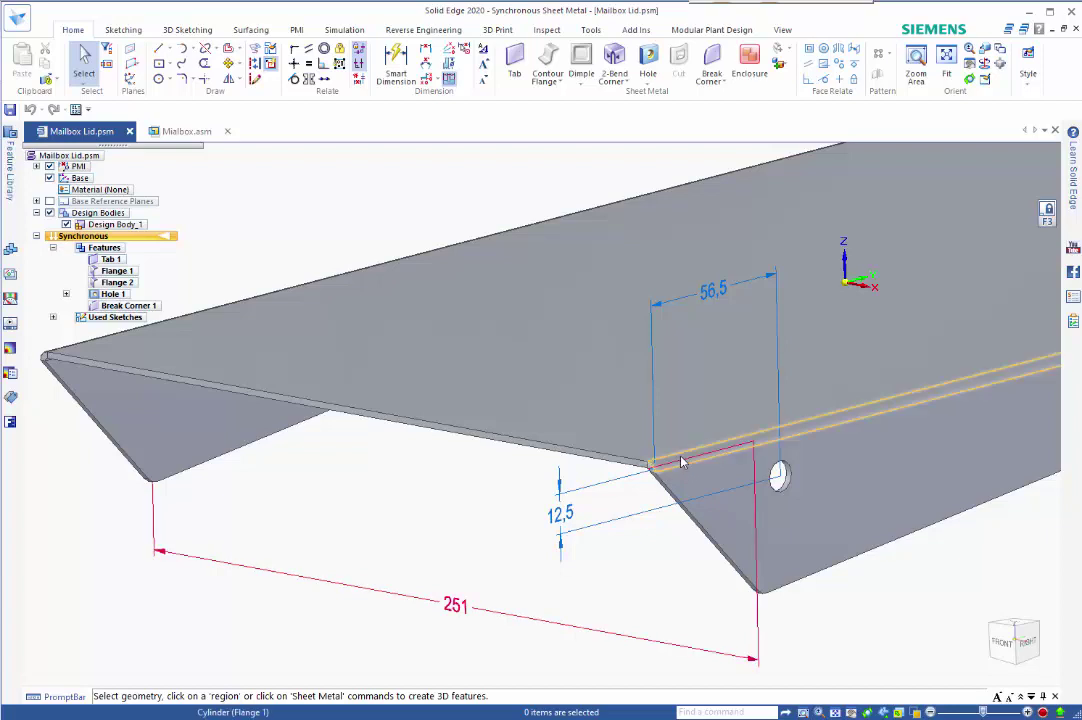
pyautogui.click(677, 462)
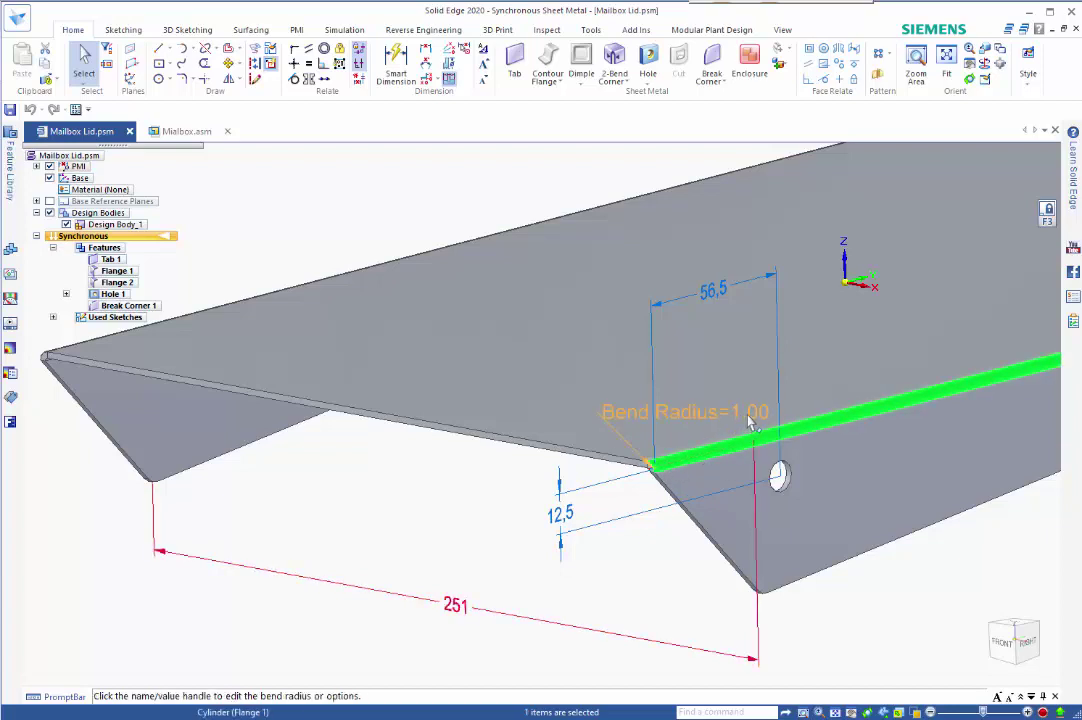
pyautogui.click(463, 614)
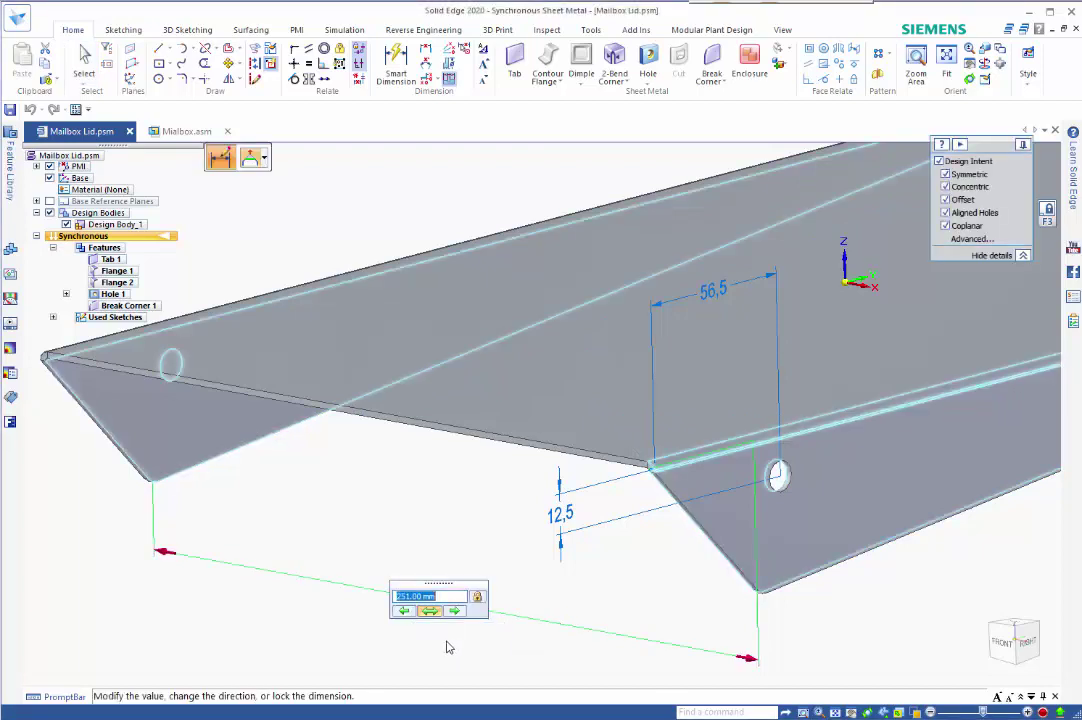
pyautogui.write('253')
pyautogui.press('Return')
# Save the modified lid and close its document to return to the assembly.
pyautogui.scroll(-2, 515, 545)
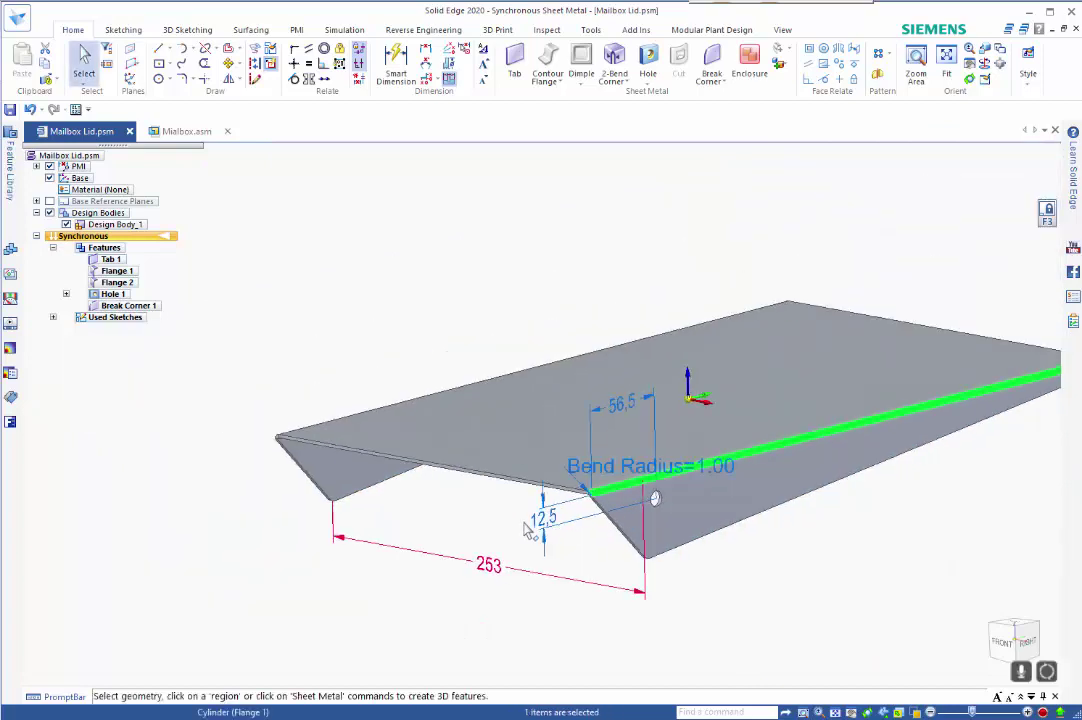
pyautogui.scroll(-1, 530, 530)
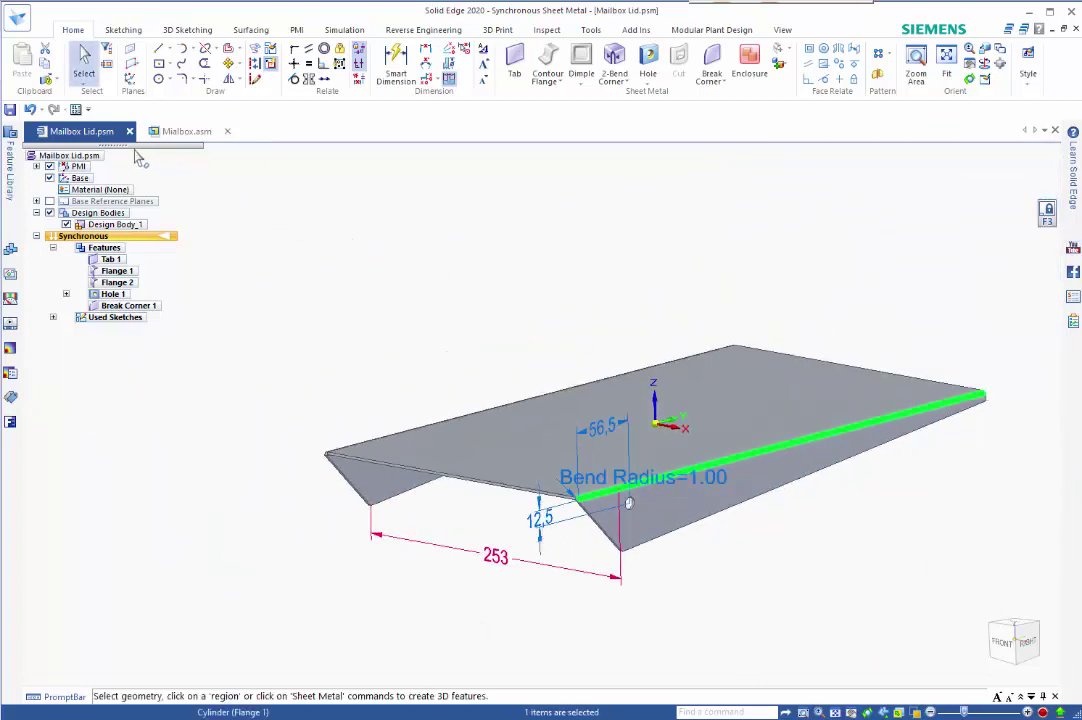
pyautogui.click(10, 109)
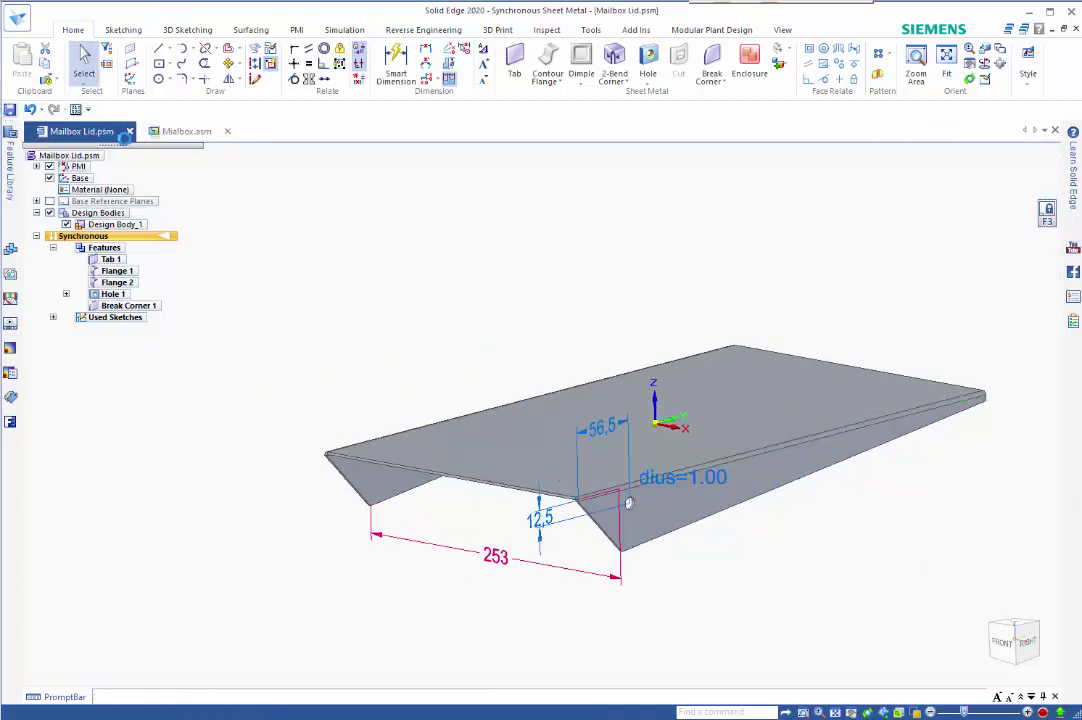
pyautogui.click(129, 131)
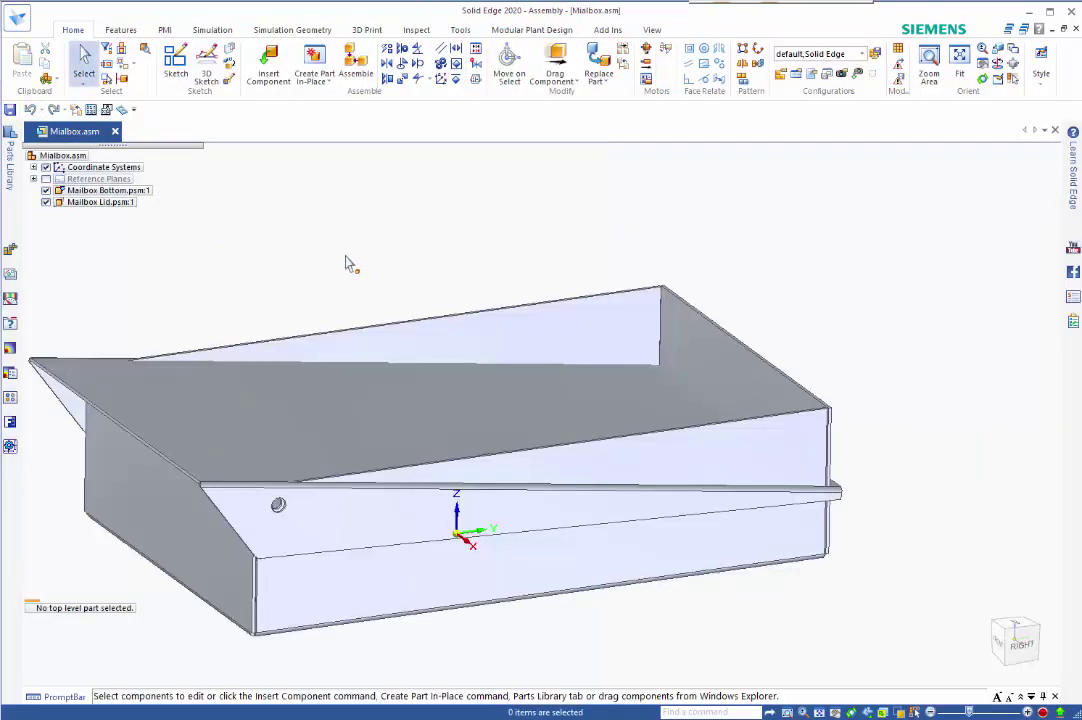
# Examine the clearance between the widened lid's side flanges and the bottom's walls at the rear corner.
pyautogui.moveTo(824, 261); pyautogui.dragTo(695, 238, button='middle')
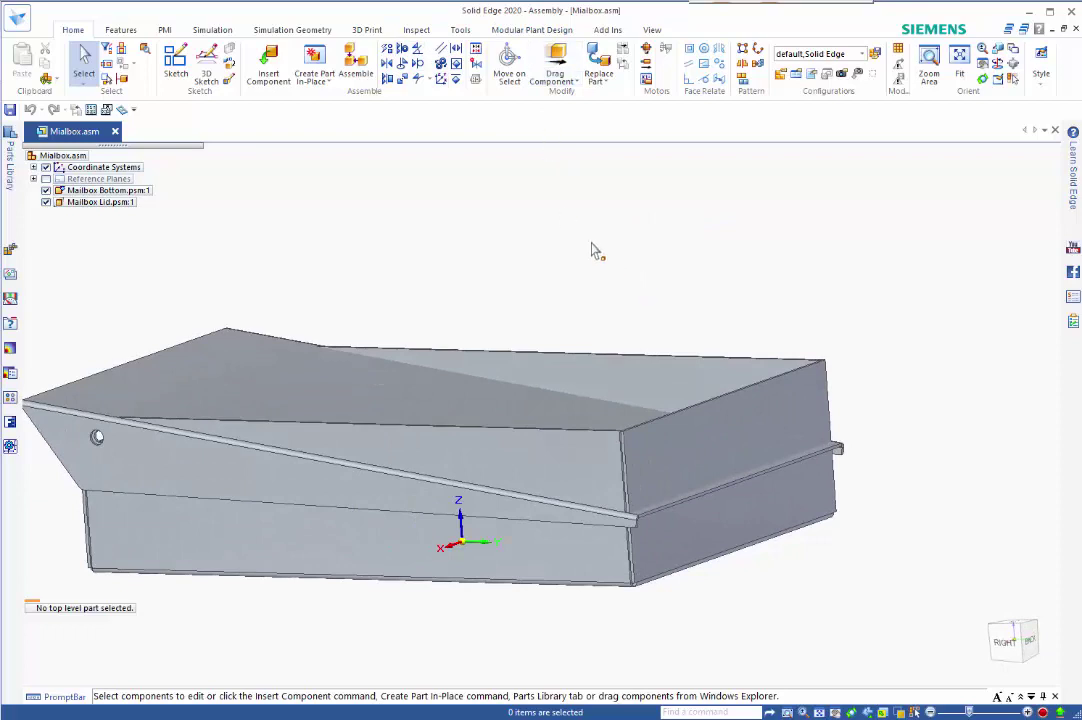
pyautogui.scroll(-3, 604, 246)
pyautogui.moveTo(720, 345); pyautogui.dragTo(638, 338, button='middle')
pyautogui.scroll(5, 447, 370)
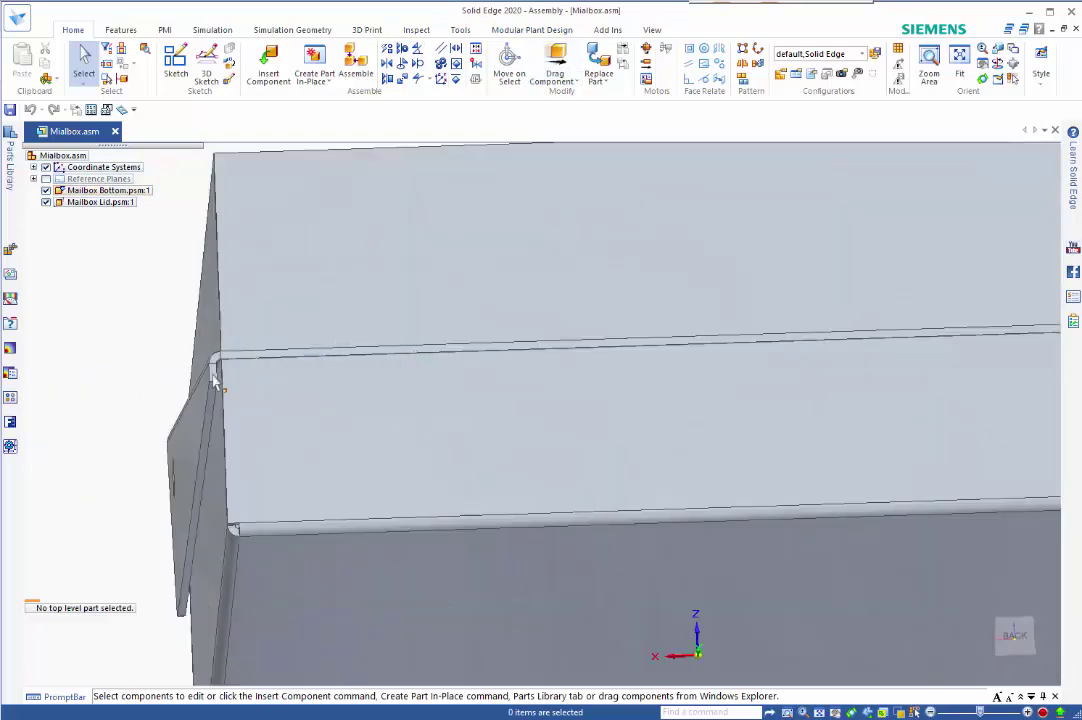
pyautogui.moveTo(283, 385); pyautogui.dragTo(594, 394, button='middle')
pyautogui.scroll(-2, 738, 425)
pyautogui.scroll(-1, 738, 425)
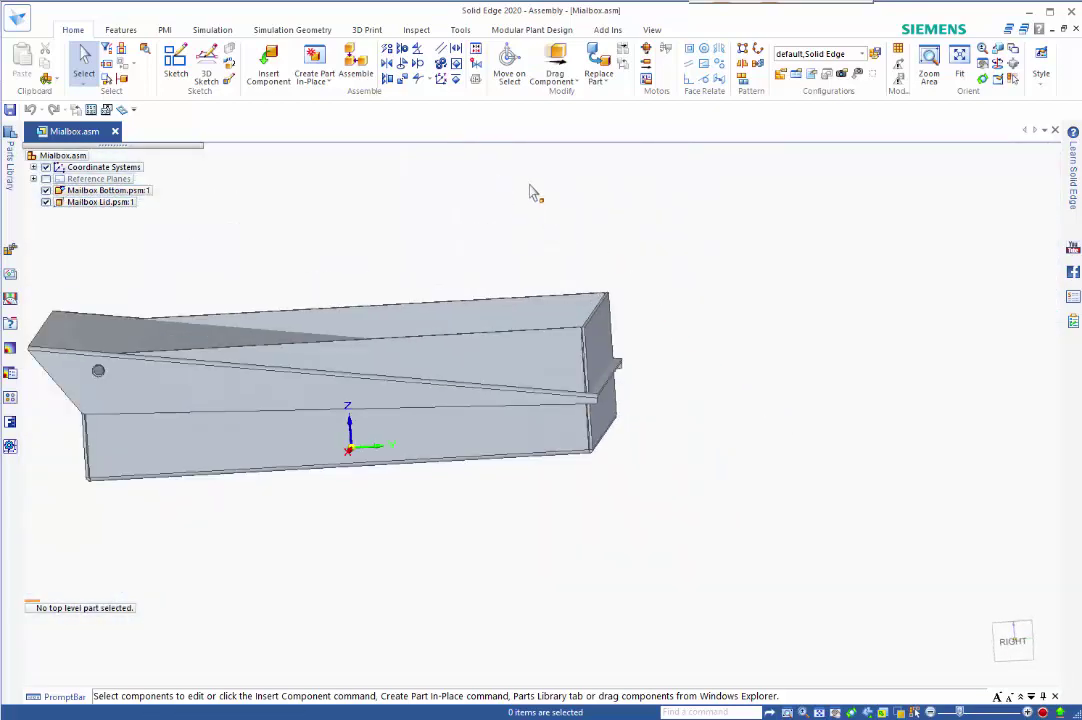
# Try to swing the lid open about its X axis with Drag Component, stopping movement when a collision occurs.
pyautogui.click(556, 62)
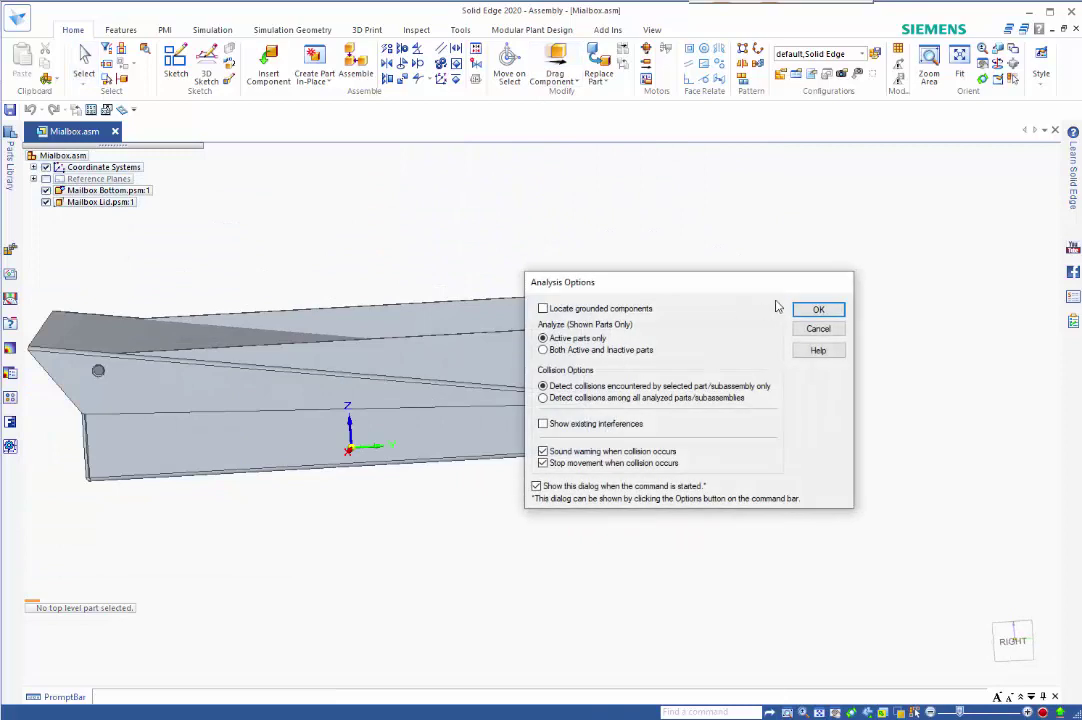
pyautogui.click(817, 309)
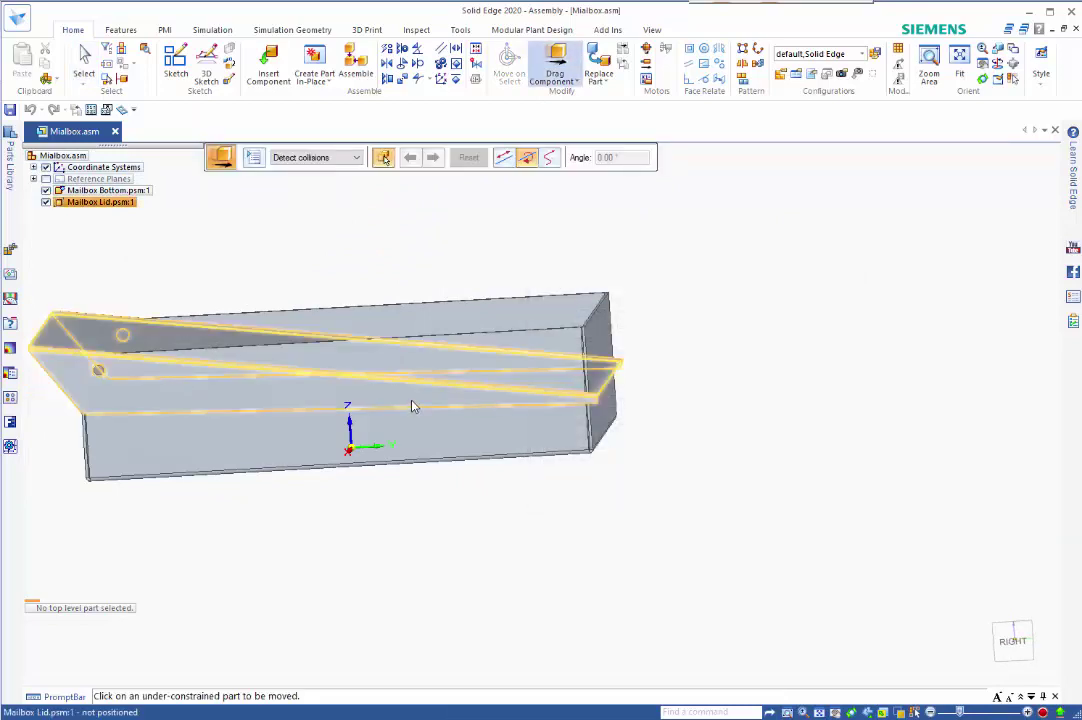
pyautogui.click(321, 360)
pyautogui.click(321, 359)
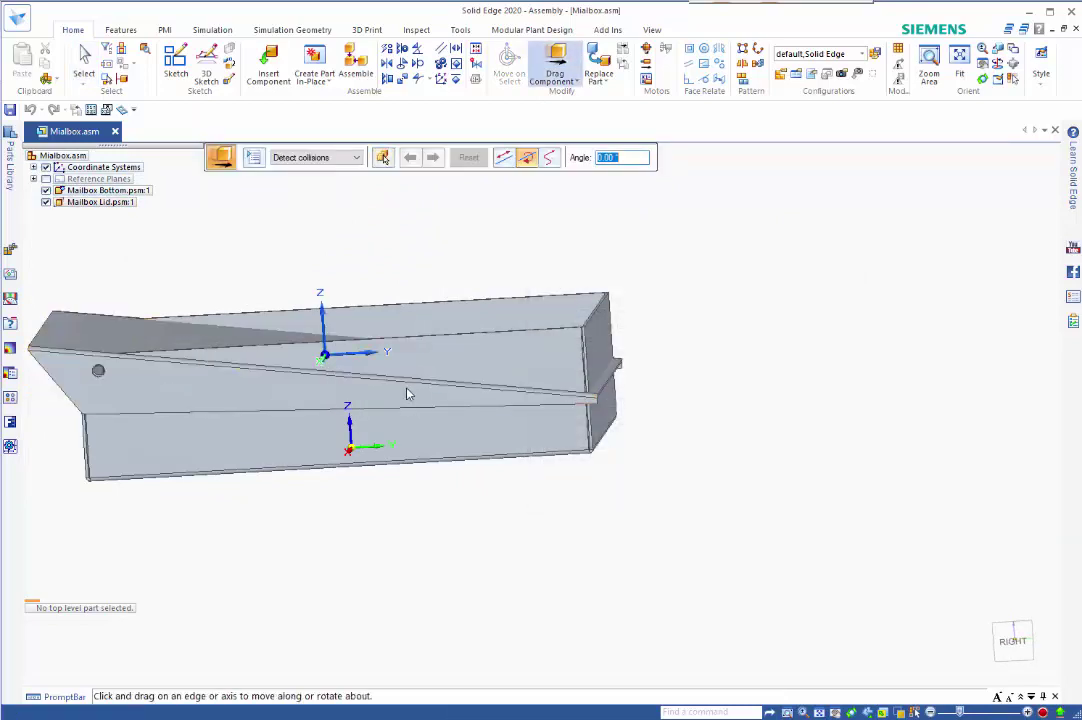
pyautogui.moveTo(407, 401); pyautogui.dragTo(423, 355)
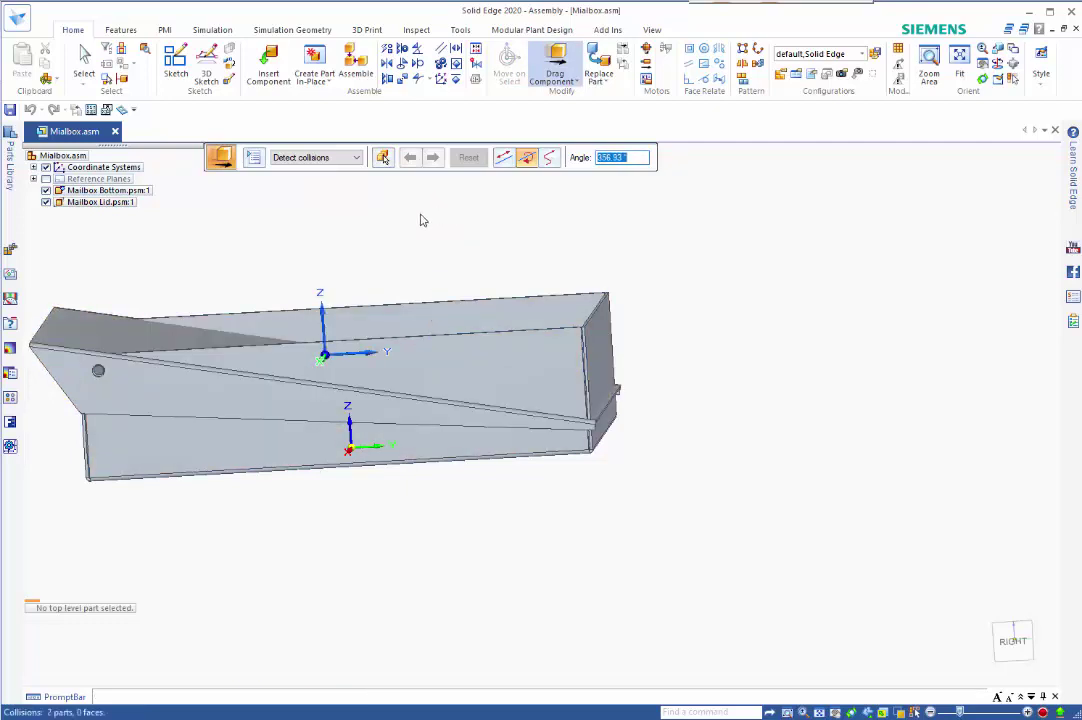
# Turn off stopping movement at collisions and rotate the lid upward until its top clears the bottom's side walls.
pyautogui.click(221, 157)
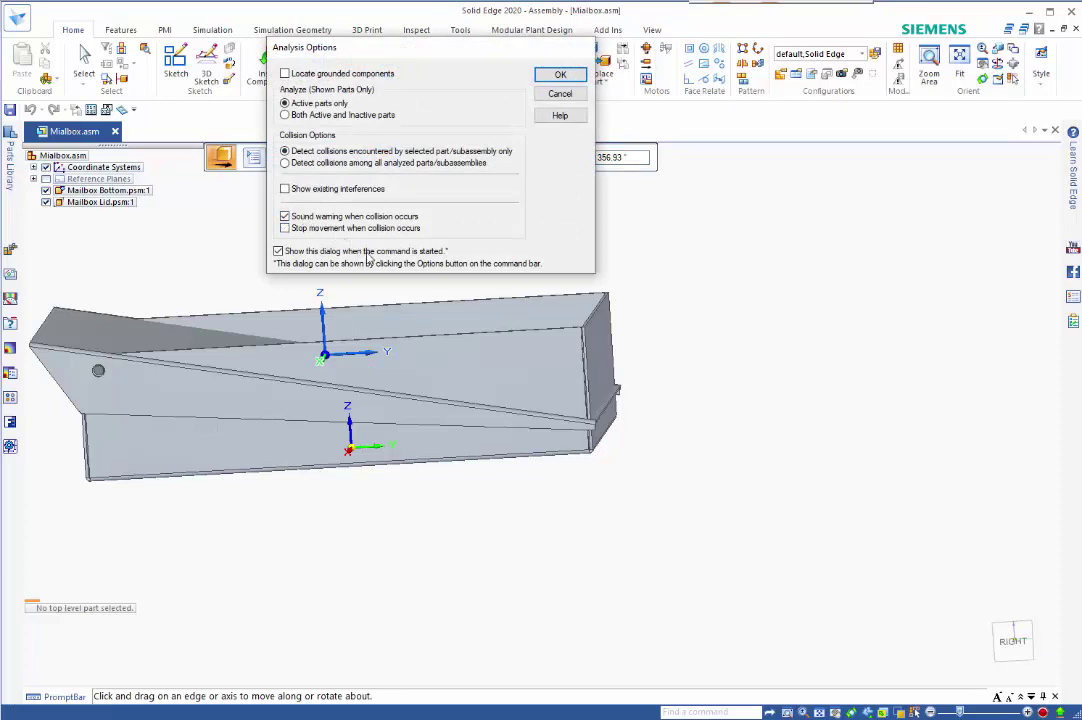
pyautogui.click(560, 75)
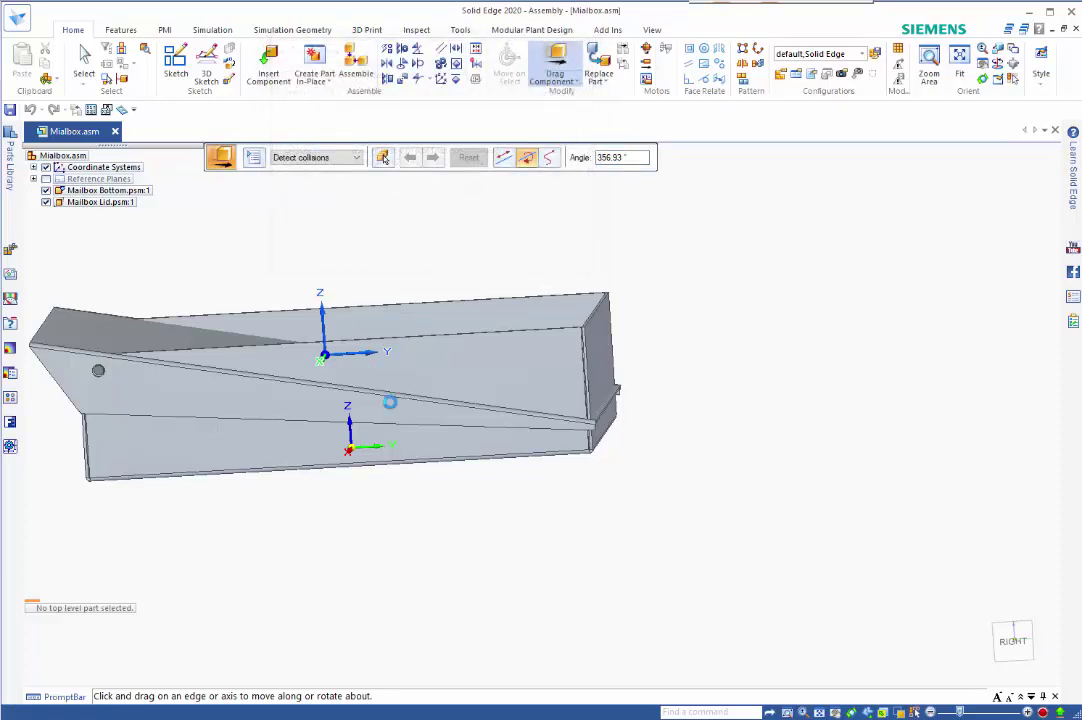
pyautogui.moveTo(331, 345); pyautogui.dragTo(471, 302)
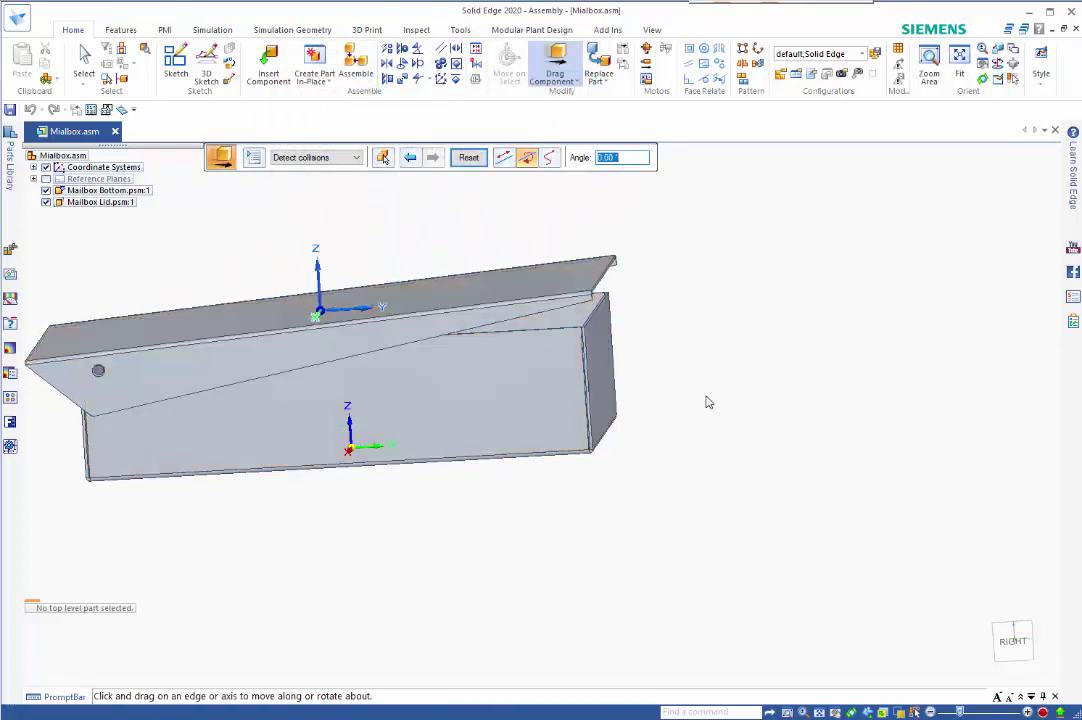
# Leave Drag Component and open the Mailbox Bottom part for in-place editing at its front corner near the pivot hole.
pyautogui.moveTo(713, 458); pyautogui.dragTo(894, 427, button='middle')
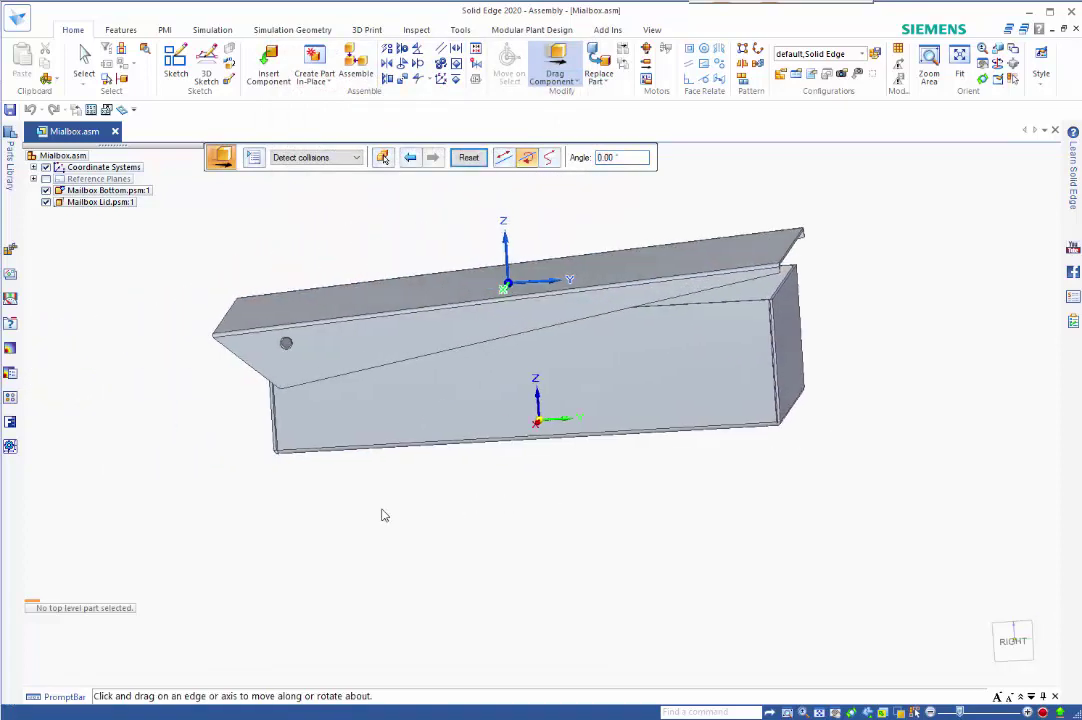
pyautogui.moveTo(372, 512); pyautogui.dragTo(473, 471, button='middle')
pyautogui.scroll(2, 228, 337)
pyautogui.scroll(5, 228, 337)
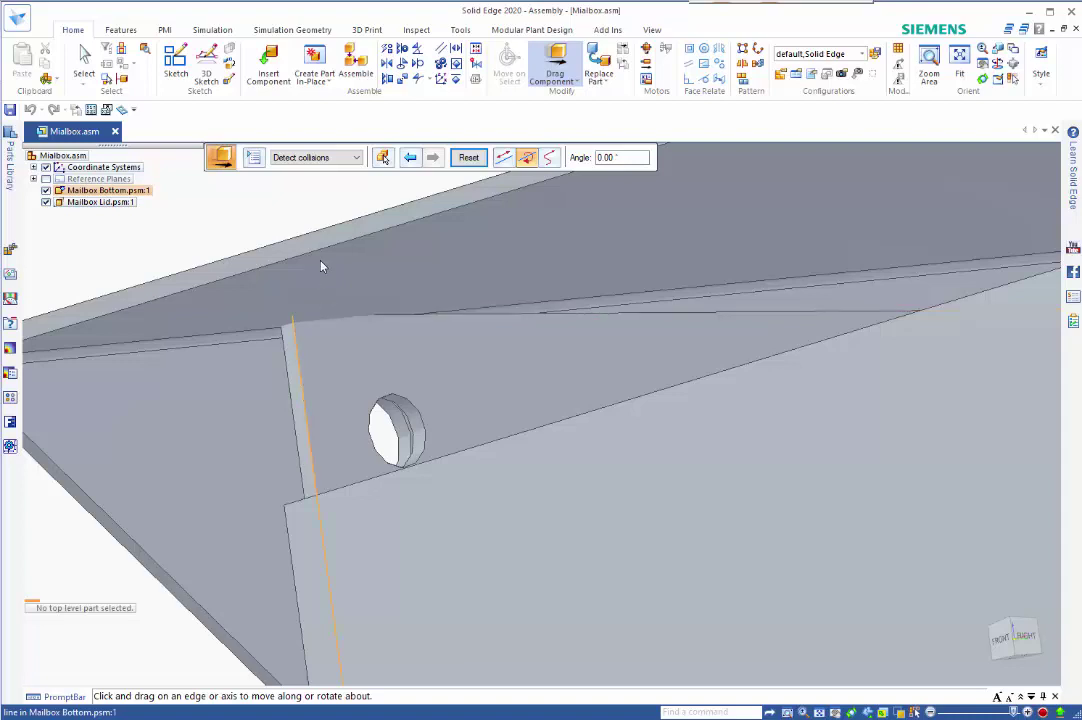
pyautogui.press('Escape')
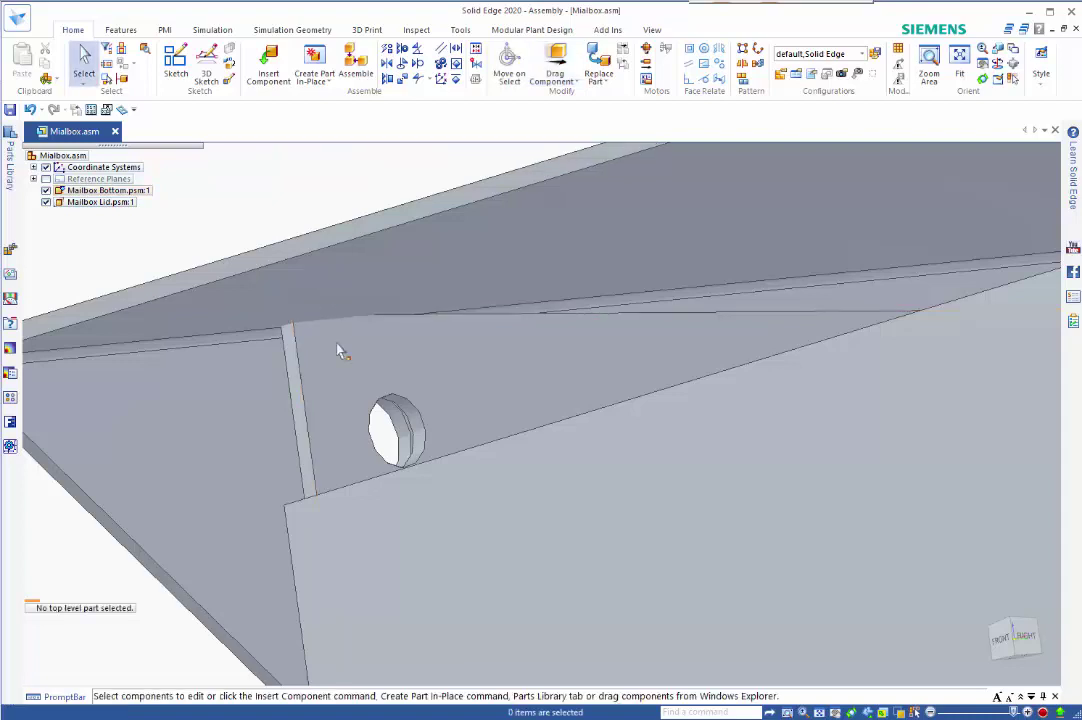
pyautogui.click(326, 379)
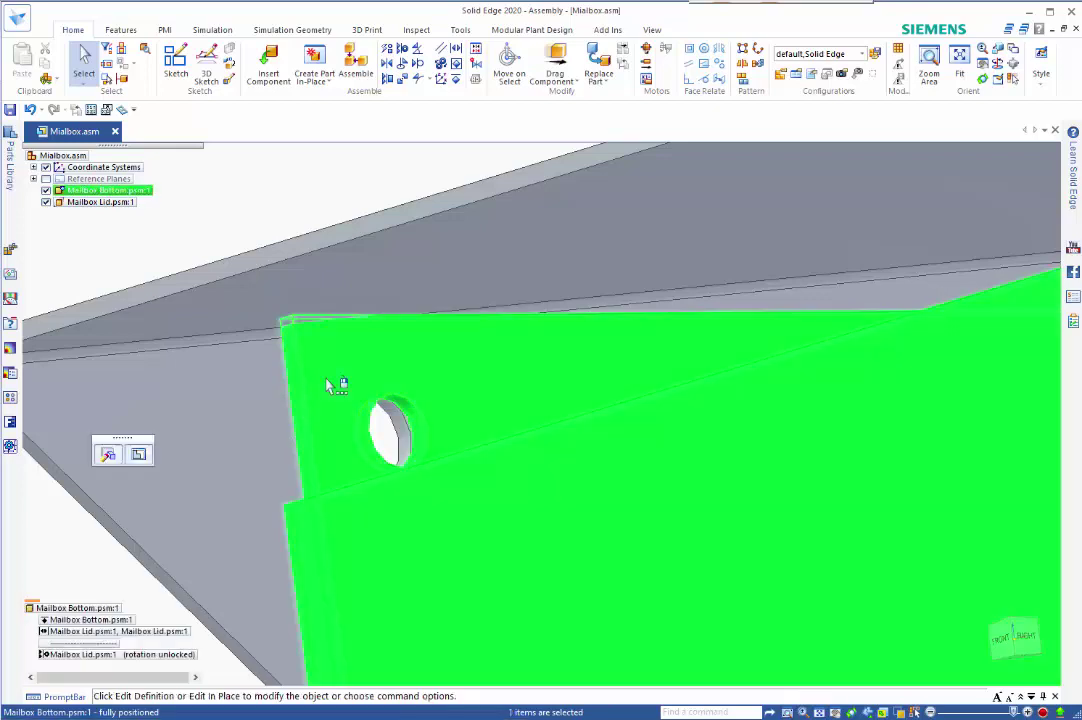
pyautogui.rightClick(326, 379)
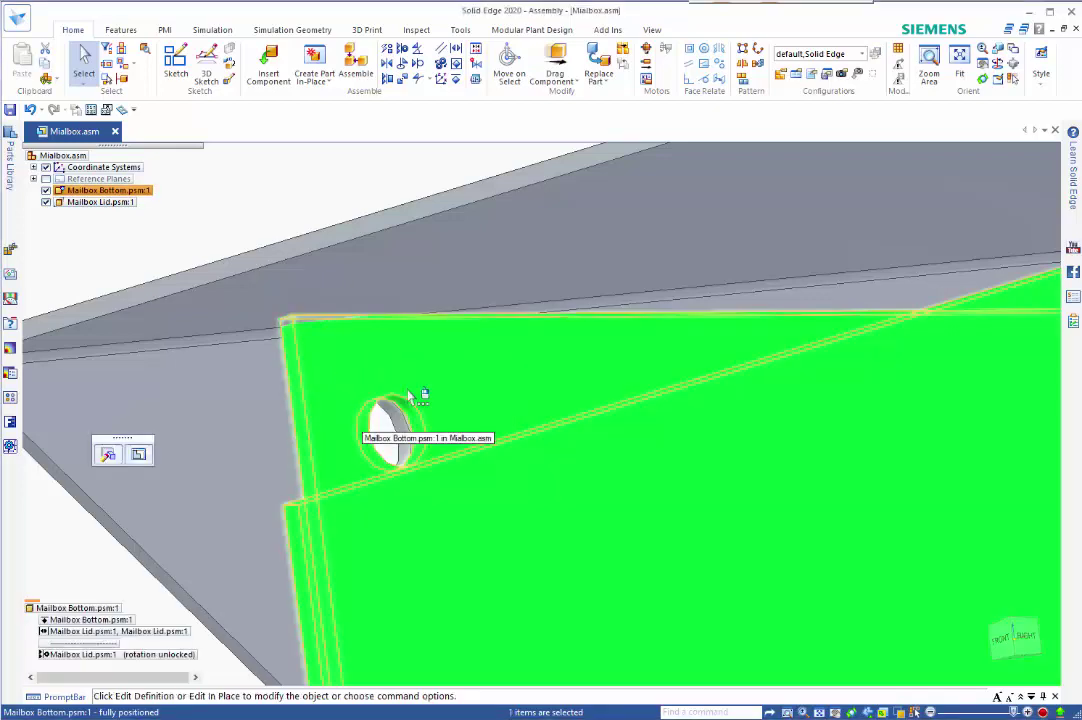
pyautogui.press('Escape')
pyautogui.doubleClick(395, 393)
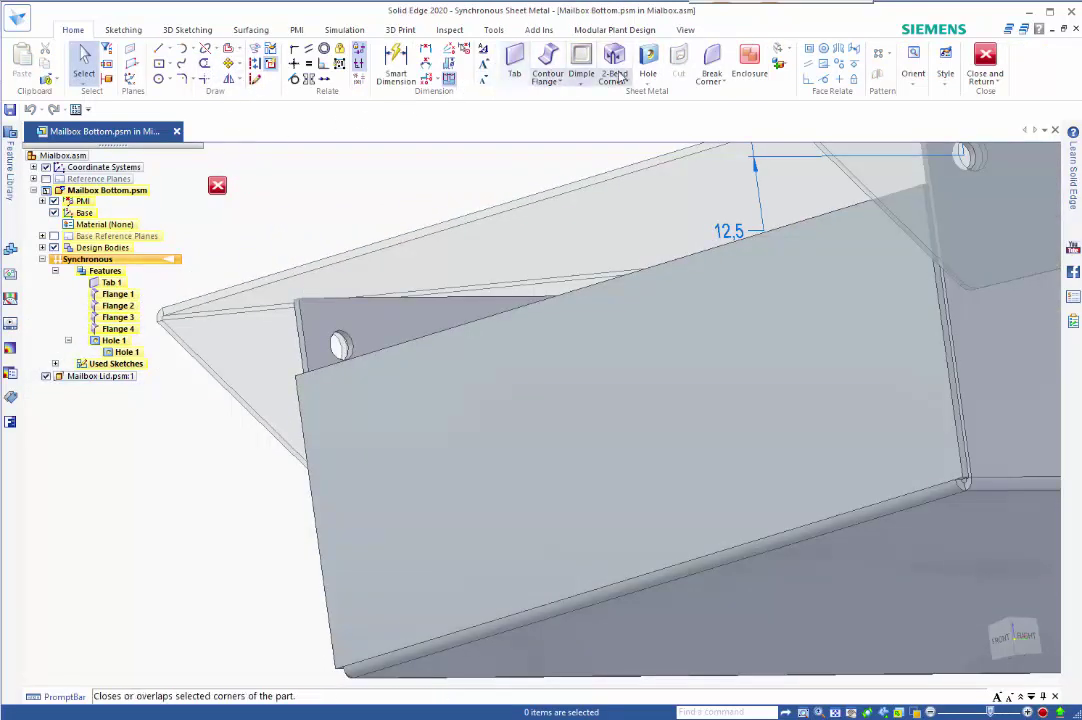
# Round the upper front corners of the bottom's two side walls, next to the pivot holes, with Break Corner.
pyautogui.click(711, 62)
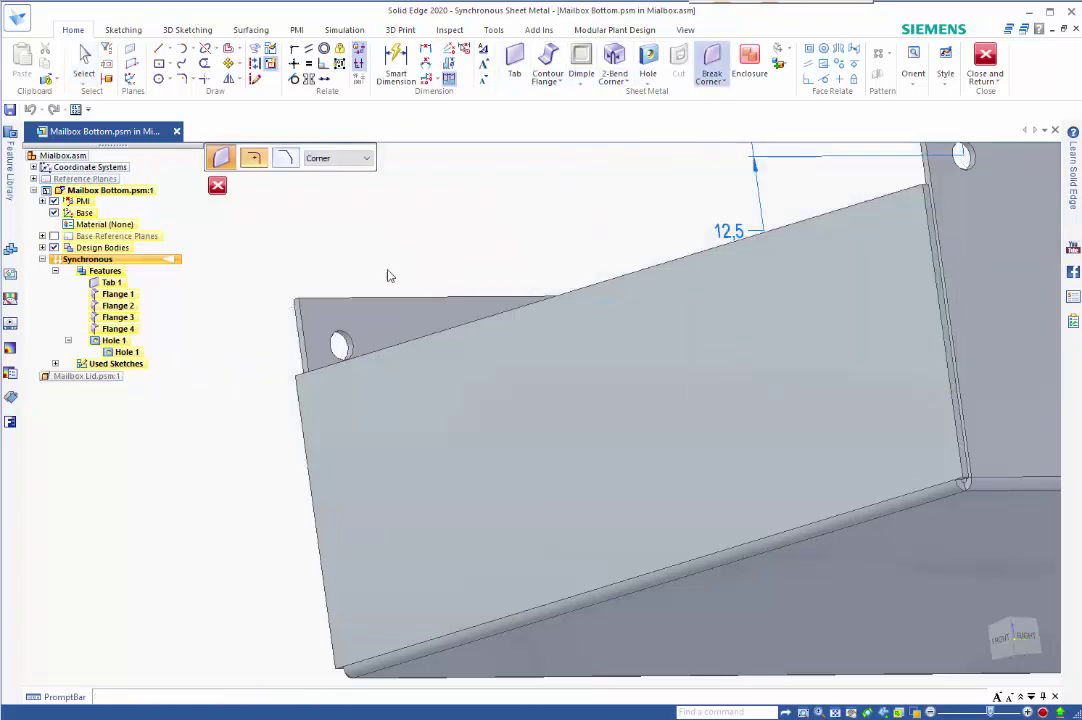
pyautogui.click(297, 306)
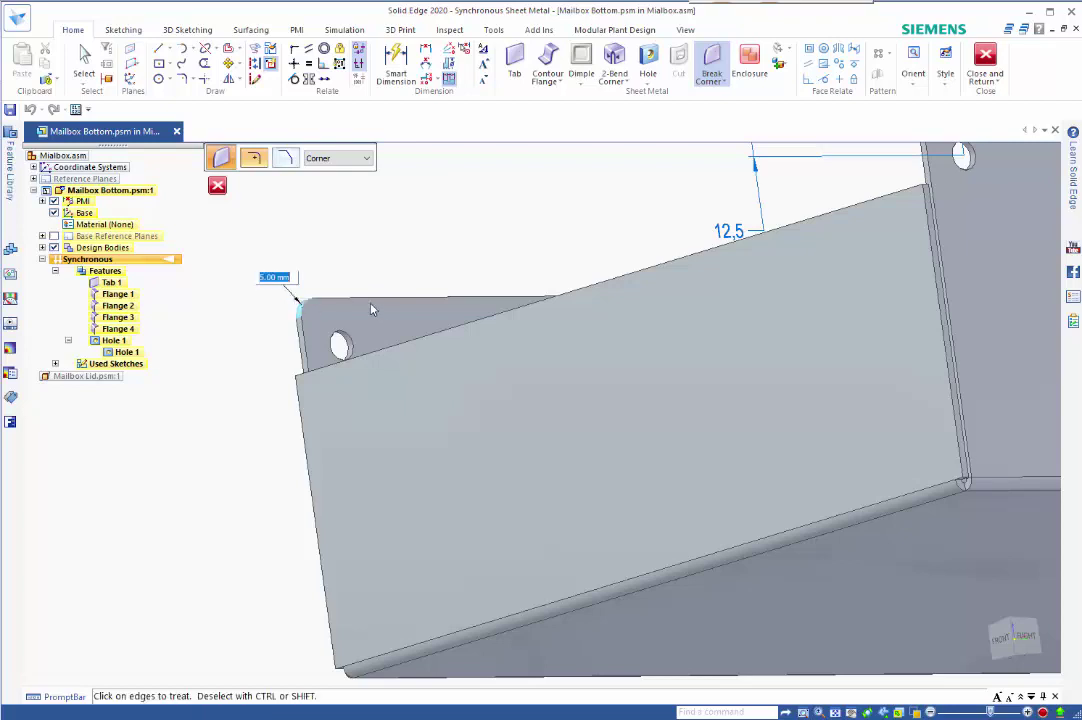
pyautogui.moveTo(297, 306); pyautogui.dragTo(610, 242, button='middle')
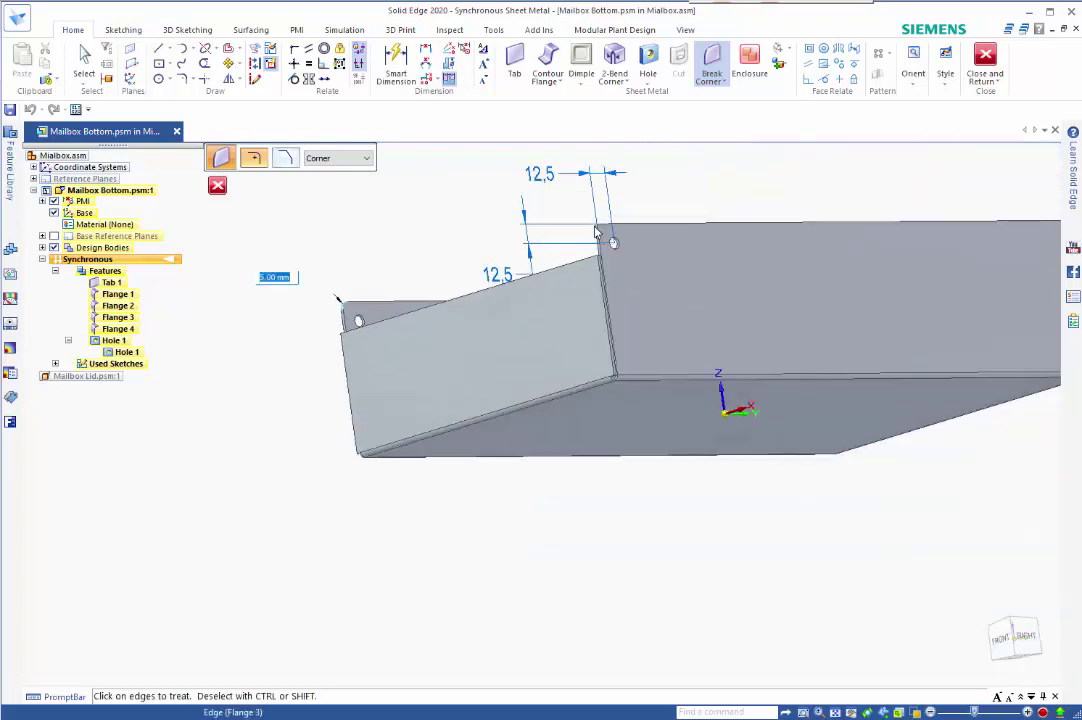
pyautogui.scroll(4, 597, 228)
pyautogui.click(597, 228)
pyautogui.scroll(-3, 539, 270)
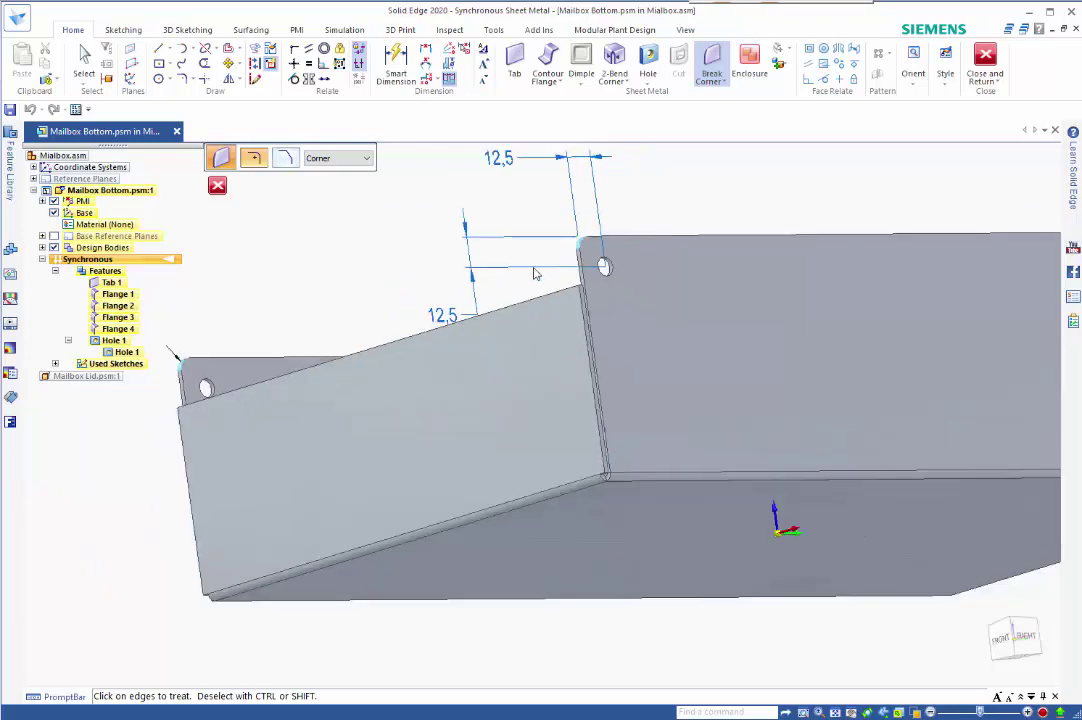
pyautogui.rightClick(261, 269)
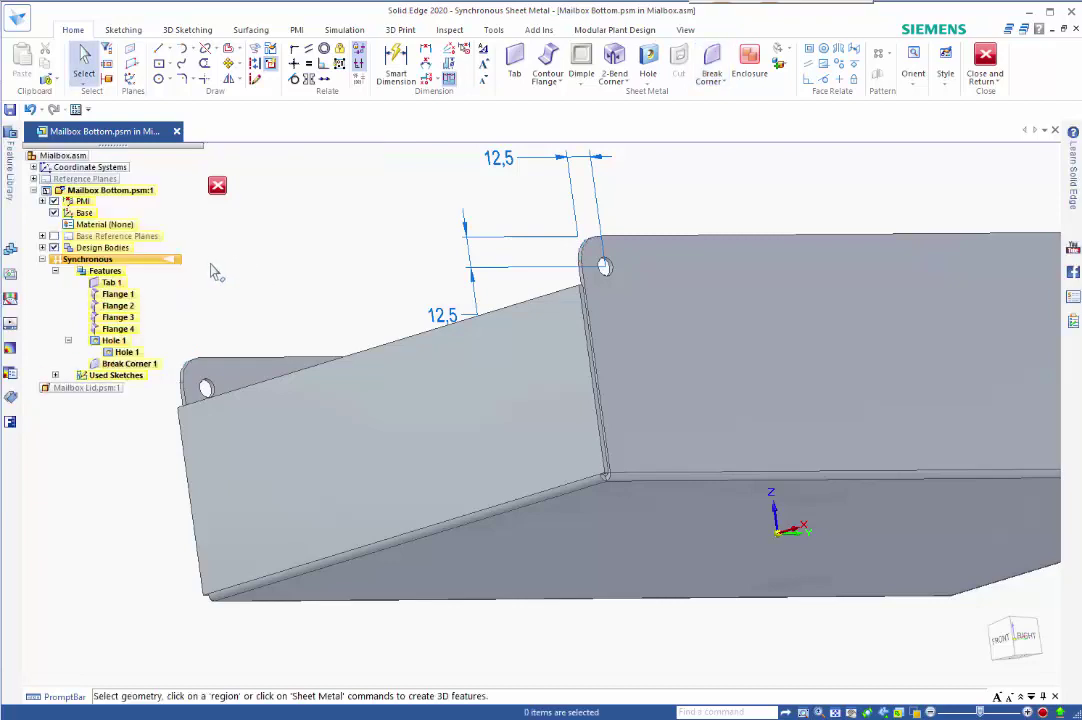
# Finish the in-place editing of the bottom part and return to the assembly.
pyautogui.scroll(5, 233, 371)
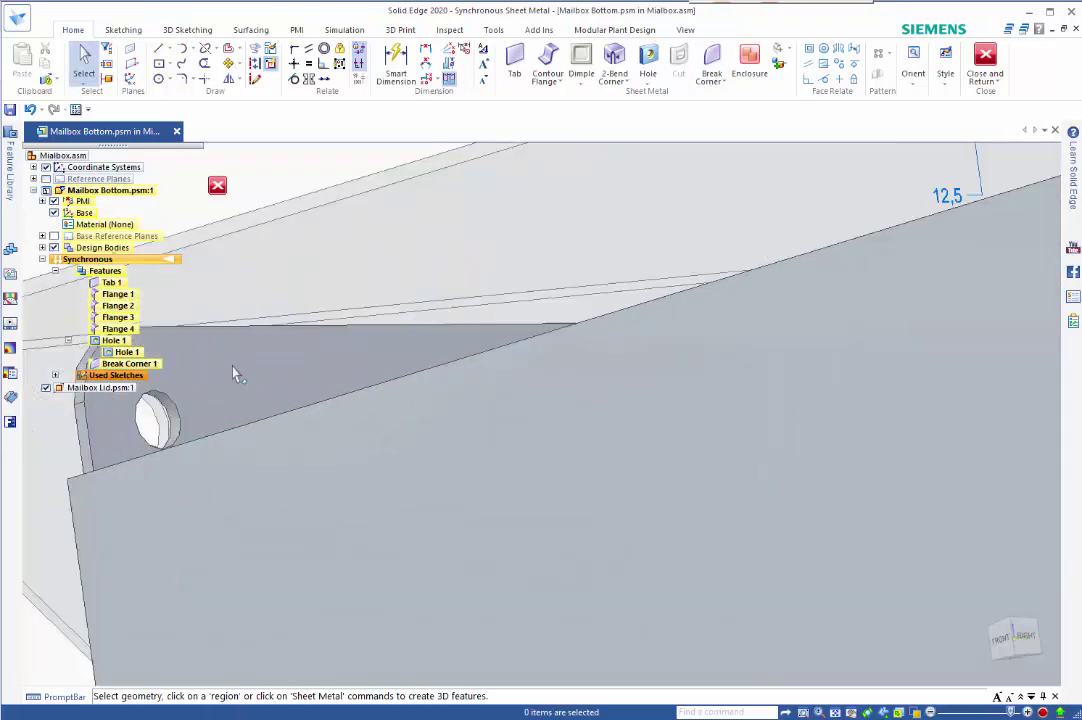
pyautogui.moveTo(233, 371)
pyautogui.mouseDown(button='middle')
pyautogui.moveTo(246, 357)
pyautogui.moveTo(273, 362)
pyautogui.moveTo(328, 341)
pyautogui.moveTo(325, 351)
pyautogui.mouseUp(button='middle')
pyautogui.click(219, 188)
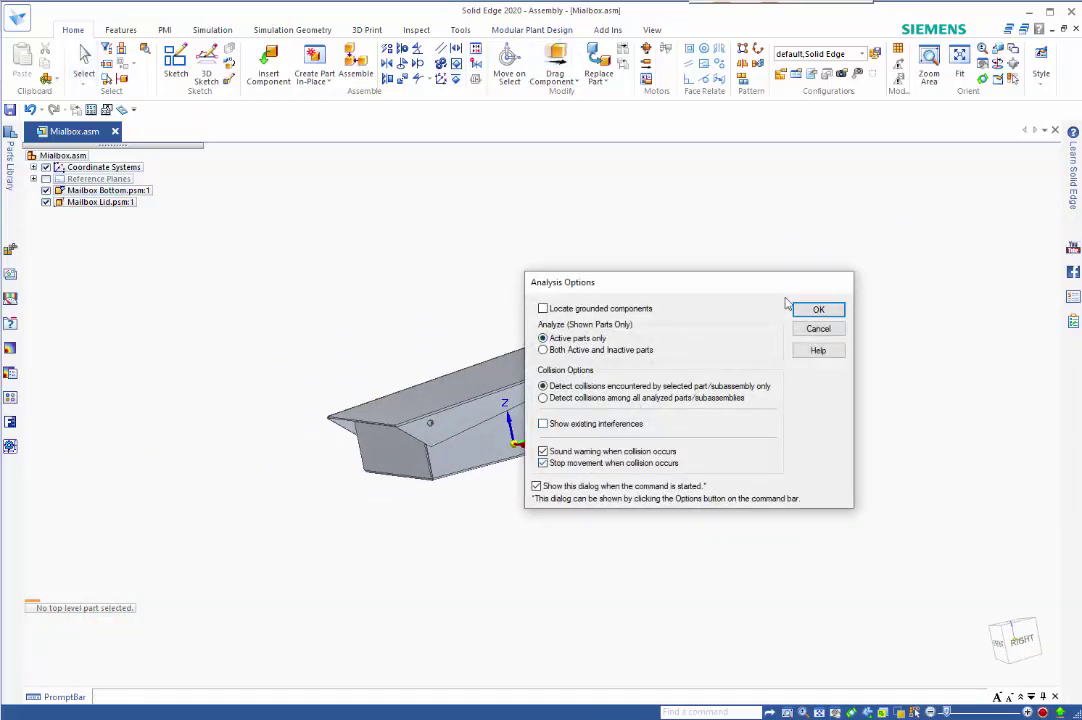
# Rotate the lid open by about 61° about its X axis with Drag Component, stopping movement when a collision occurs.
pyautogui.click(818, 309)
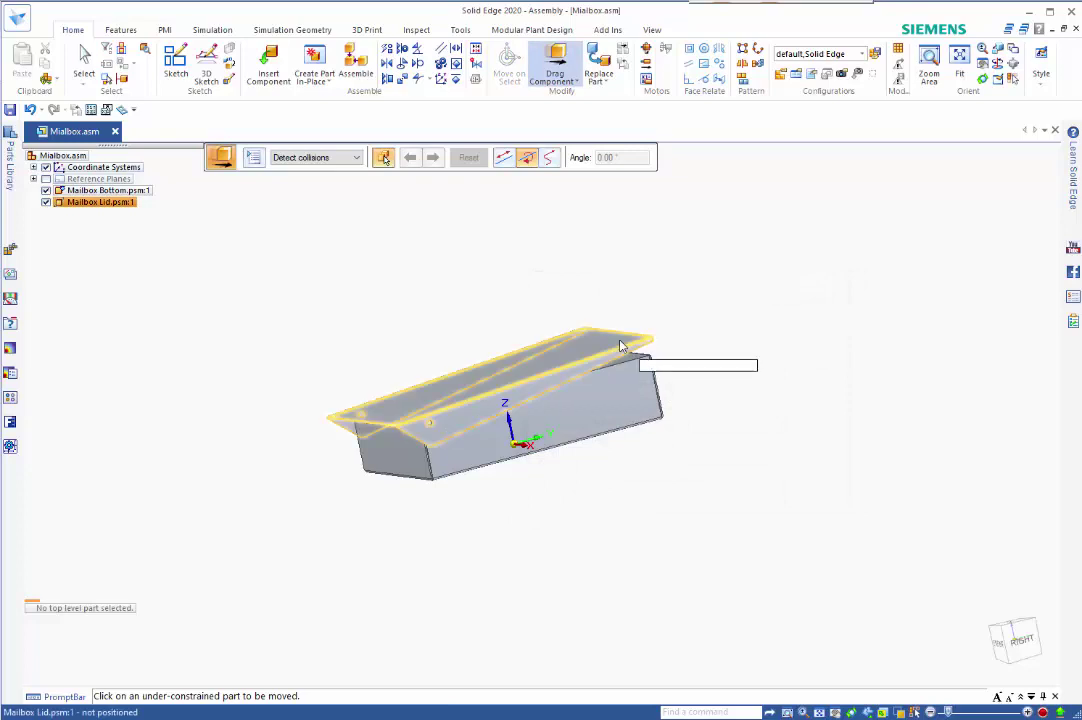
pyautogui.click(540, 365)
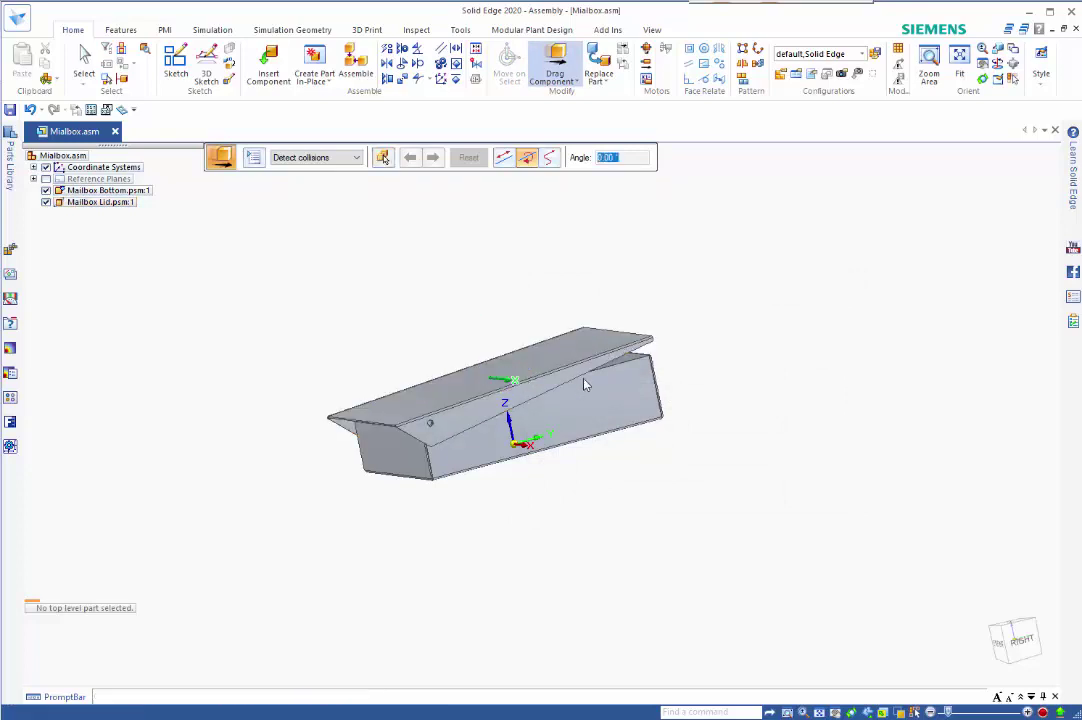
pyautogui.moveTo(606, 348); pyautogui.dragTo(588, 322)
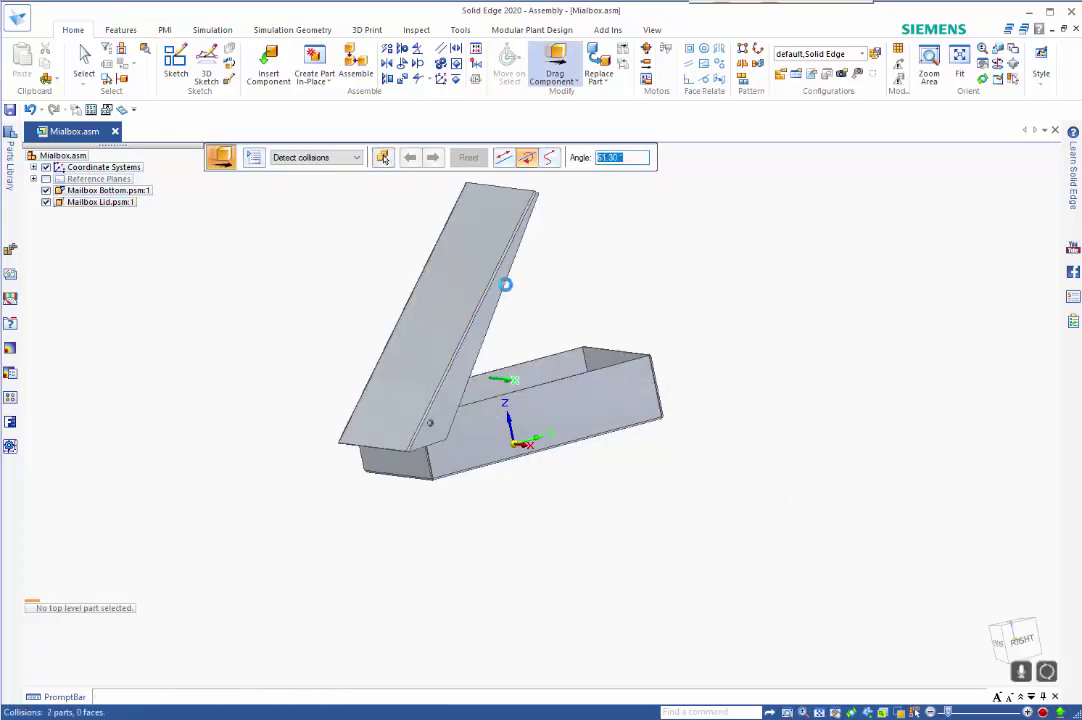
# Rotate the lid back down onto the bottom about its X axis, to an angle of about 356.5°.
pyautogui.click(500, 241)
pyautogui.write('315')
pyautogui.press('Return')
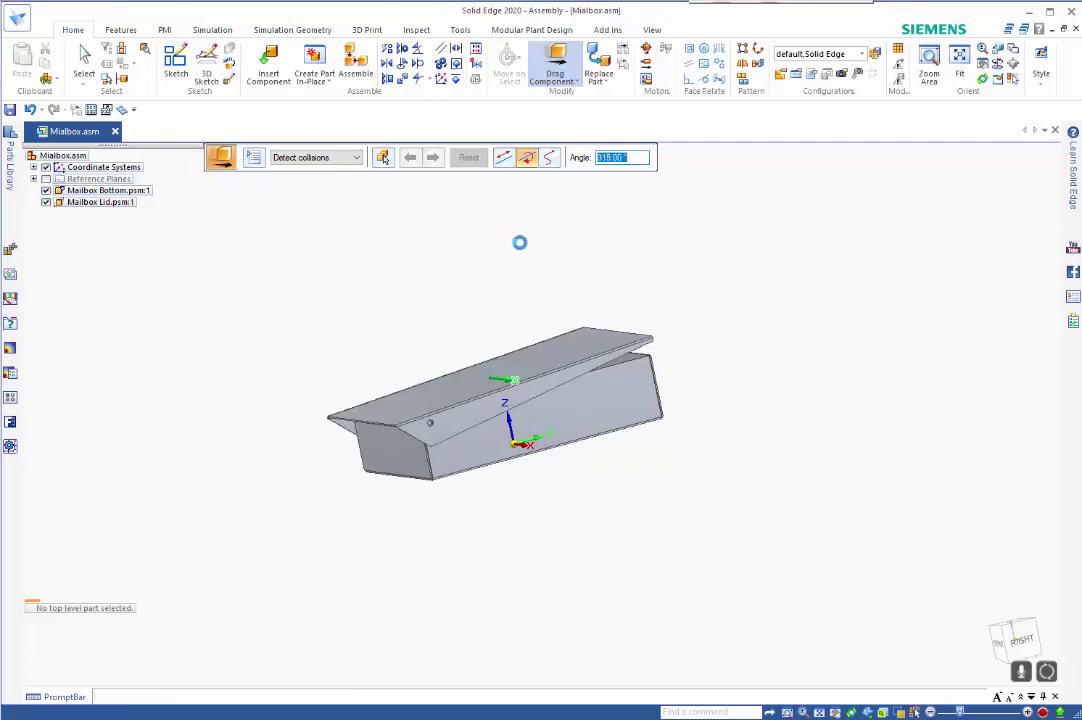
pyautogui.moveTo(573, 352); pyautogui.dragTo(563, 284)
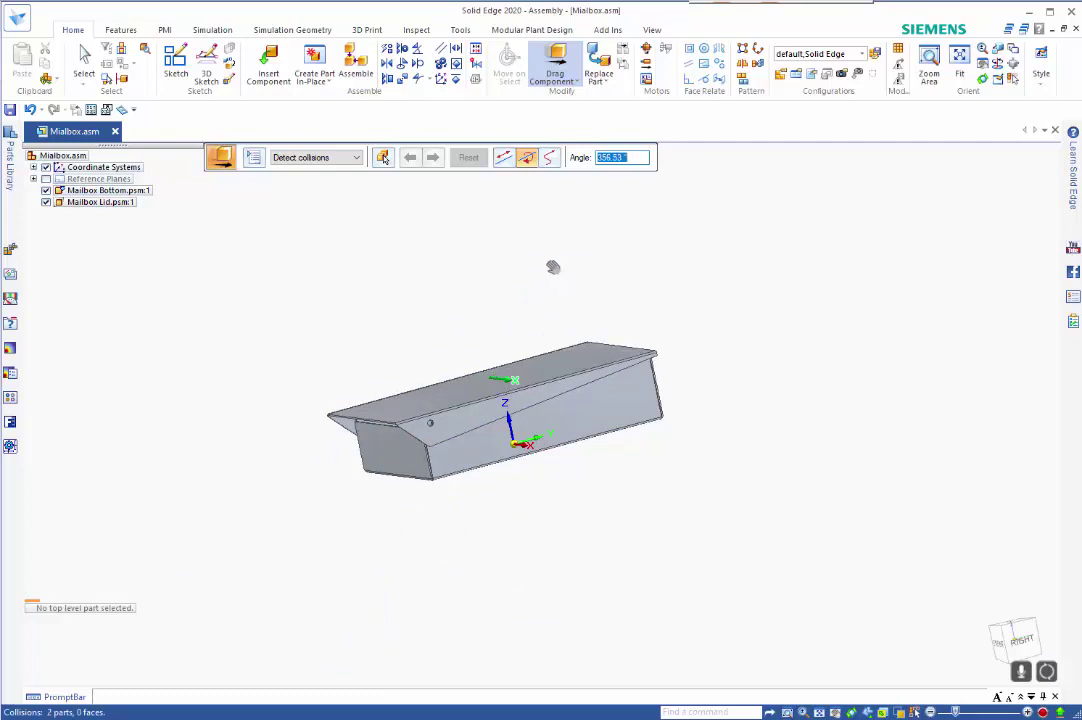
# Check the interference between the Mailbox Bottom as the first set and the Mailbox Lid as the second set.
pyautogui.scroll(6, 333, 448)
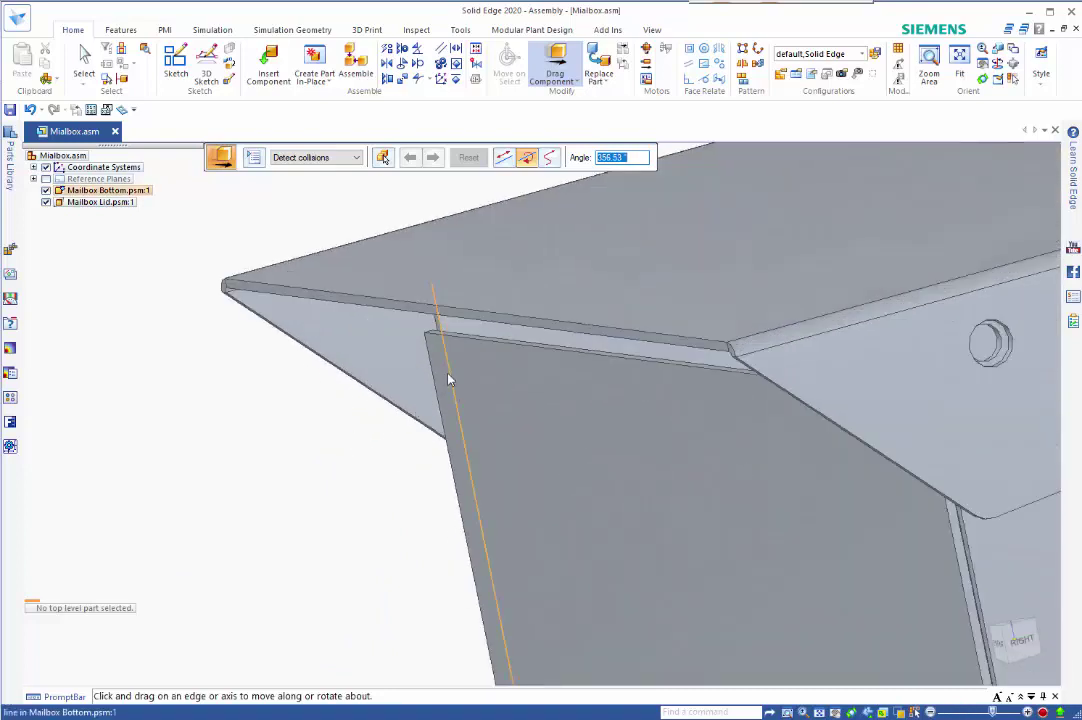
pyautogui.hotkey('ctrl', 'f')
pyautogui.scroll(4, 143, 304)
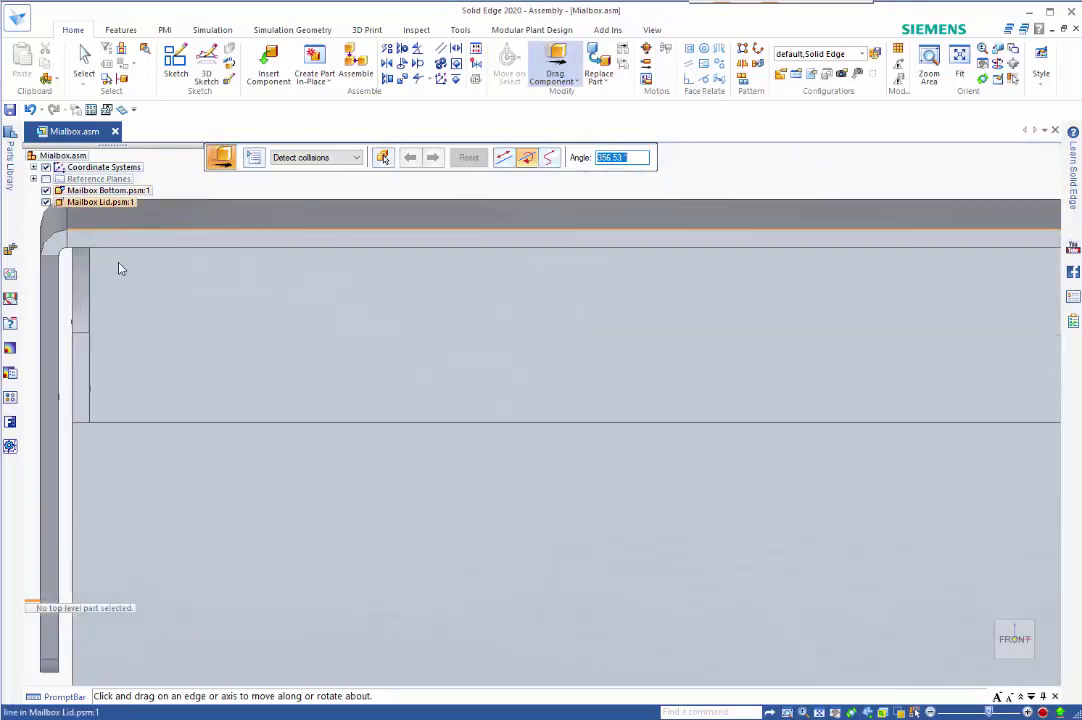
pyautogui.moveTo(149, 317); pyautogui.dragTo(121, 310, button='middle')
pyautogui.scroll(-5, 198, 336)
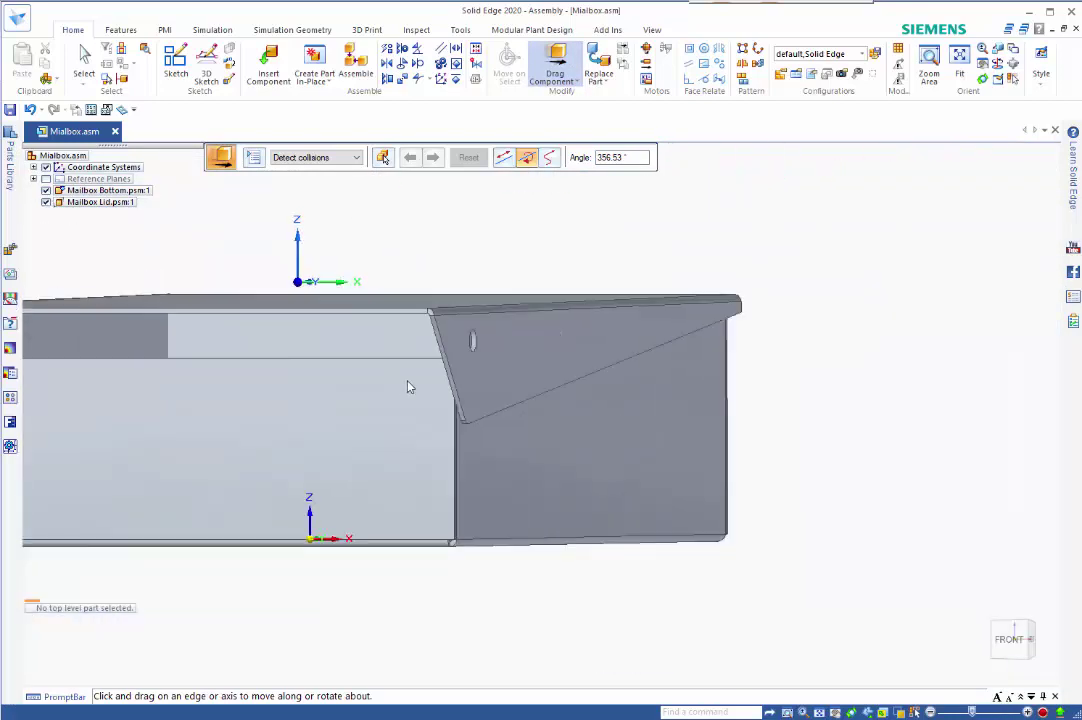
pyautogui.scroll(-2, 518, 288)
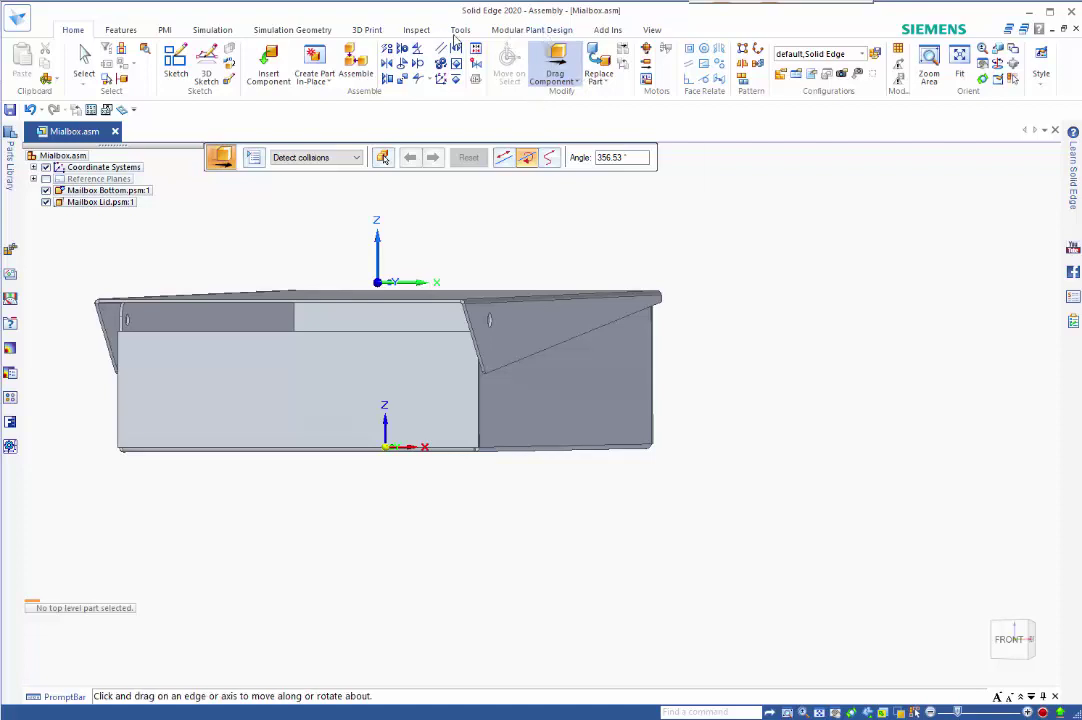
pyautogui.click(418, 32)
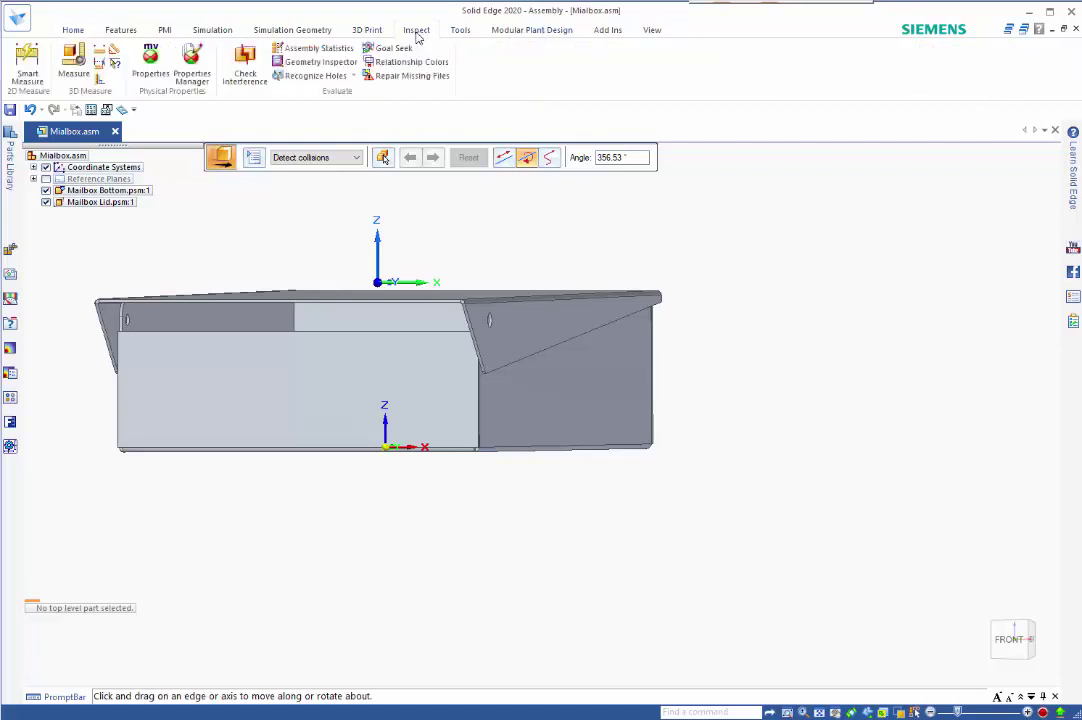
pyautogui.click(245, 65)
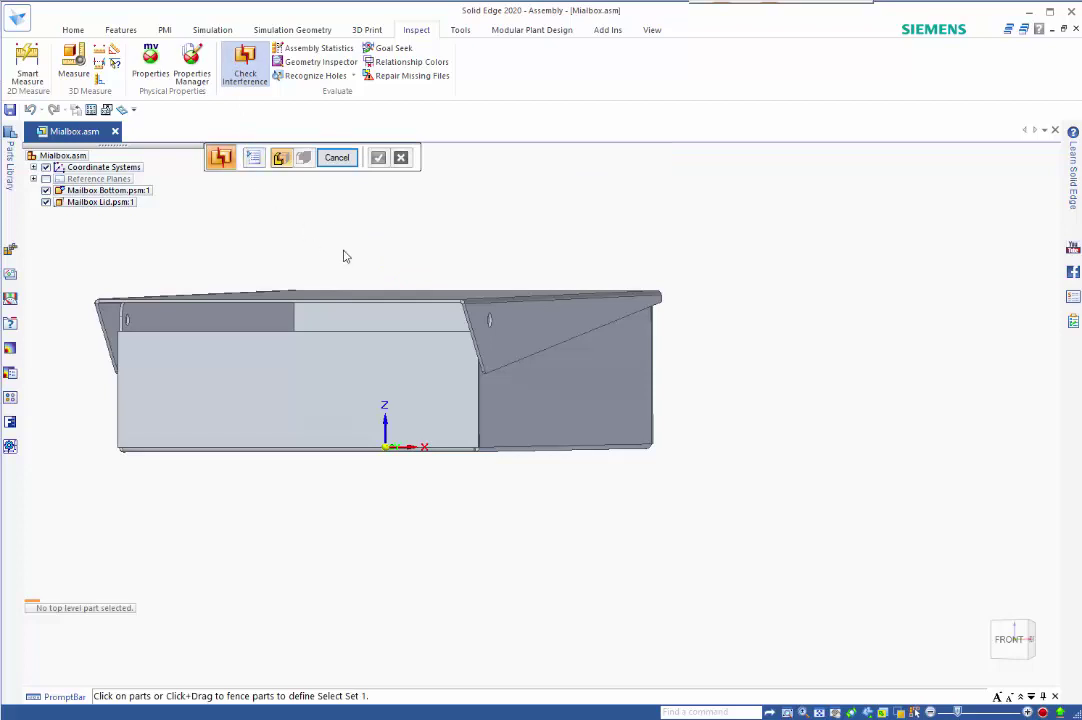
pyautogui.click(374, 384)
pyautogui.rightClick(436, 264)
pyautogui.click(435, 264)
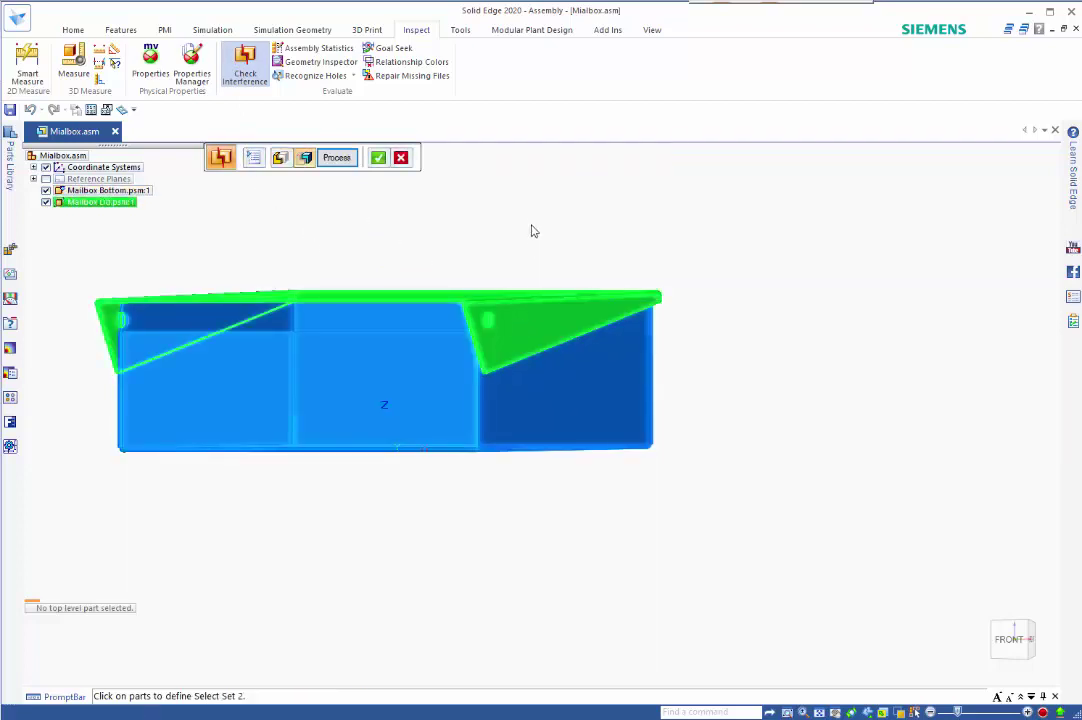
pyautogui.rightClick(470, 231)
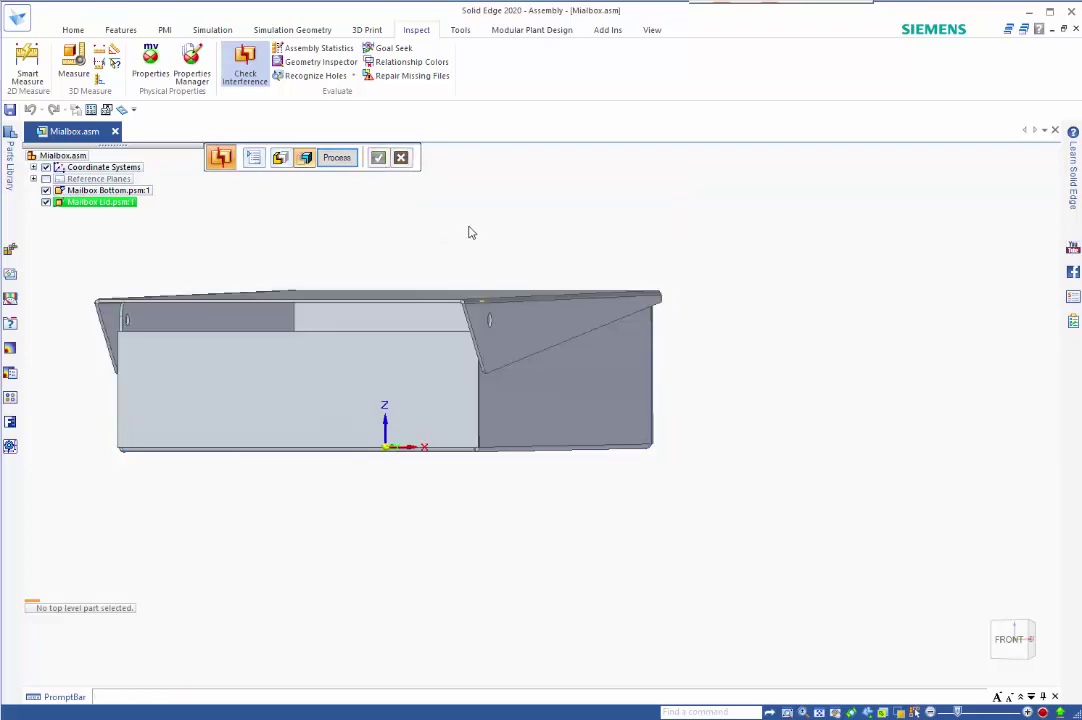
# Inspect the interference between the lid's bend and the bottom's rounded side-wall corner, and leave the check.
pyautogui.scroll(5, 490, 302)
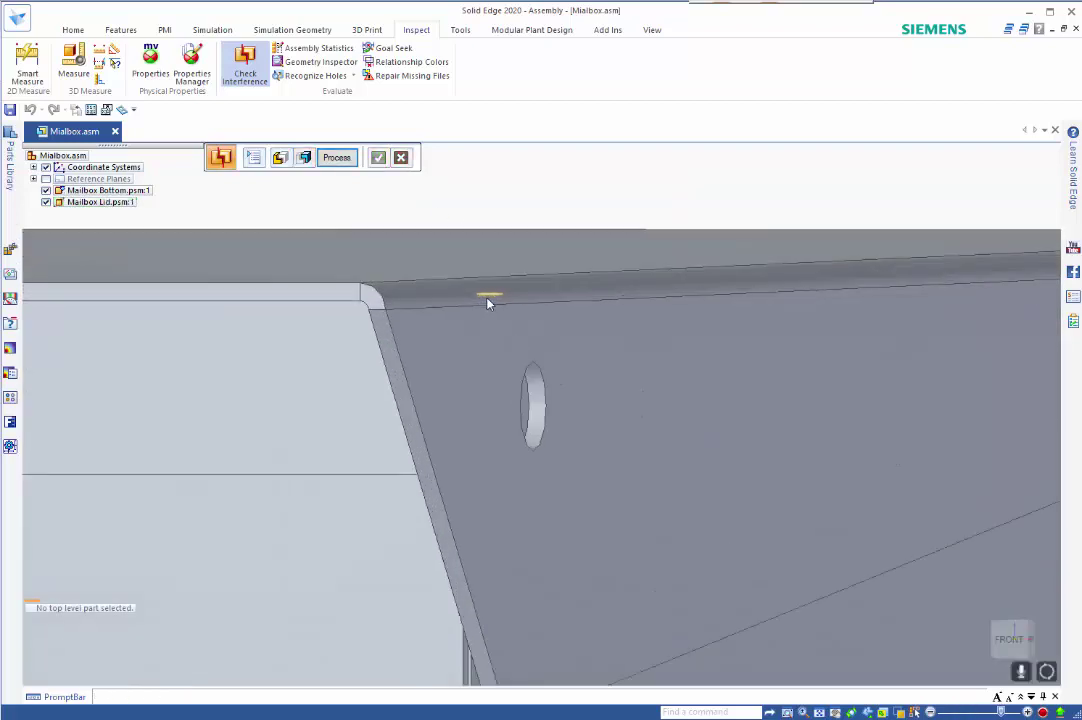
pyautogui.moveTo(506, 309); pyautogui.dragTo(604, 295, button='middle')
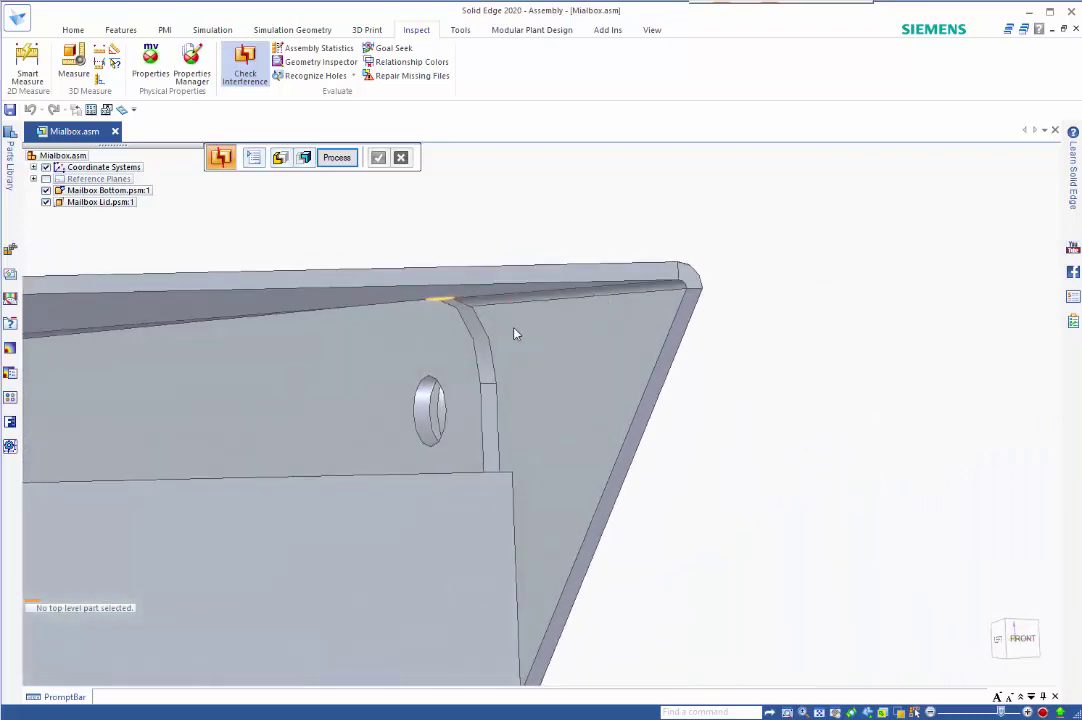
pyautogui.press('Escape')
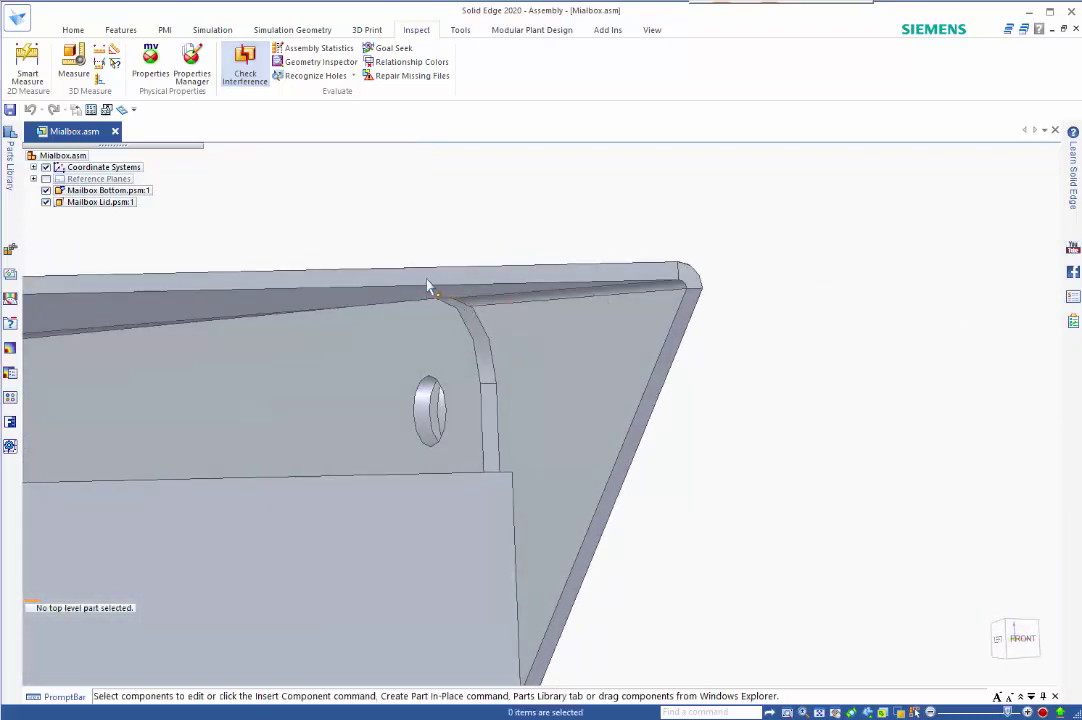
# Open the Mailbox Bottom part for in-place editing at its rounded side-wall corner.
pyautogui.click(443, 330)
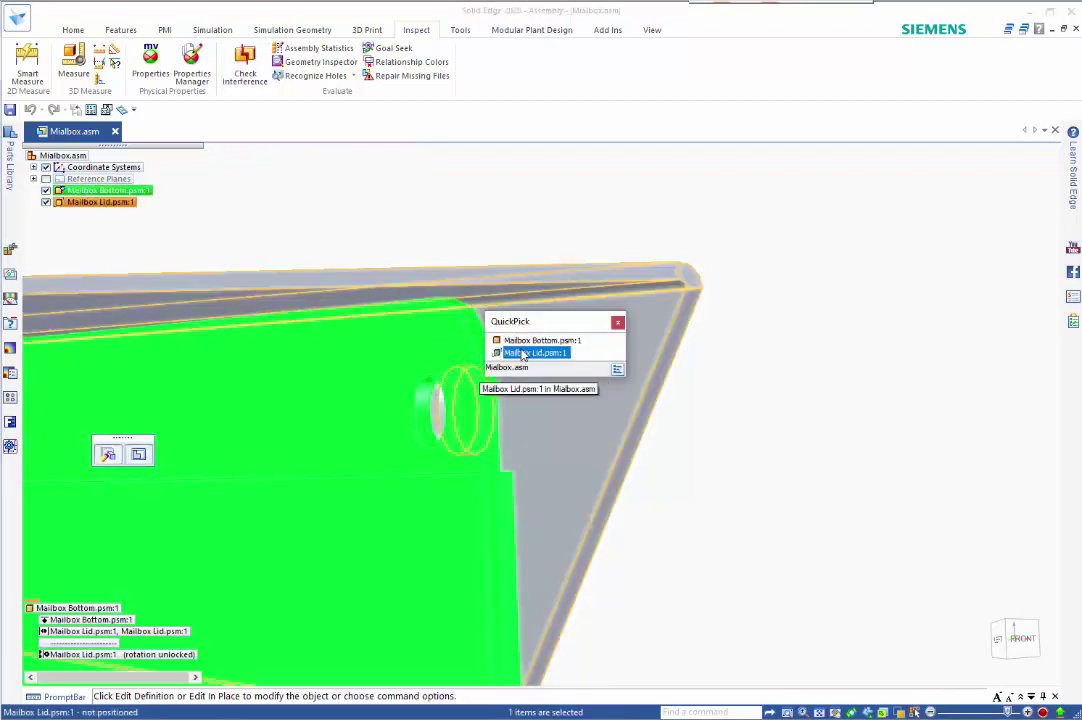
pyautogui.press('Delete')
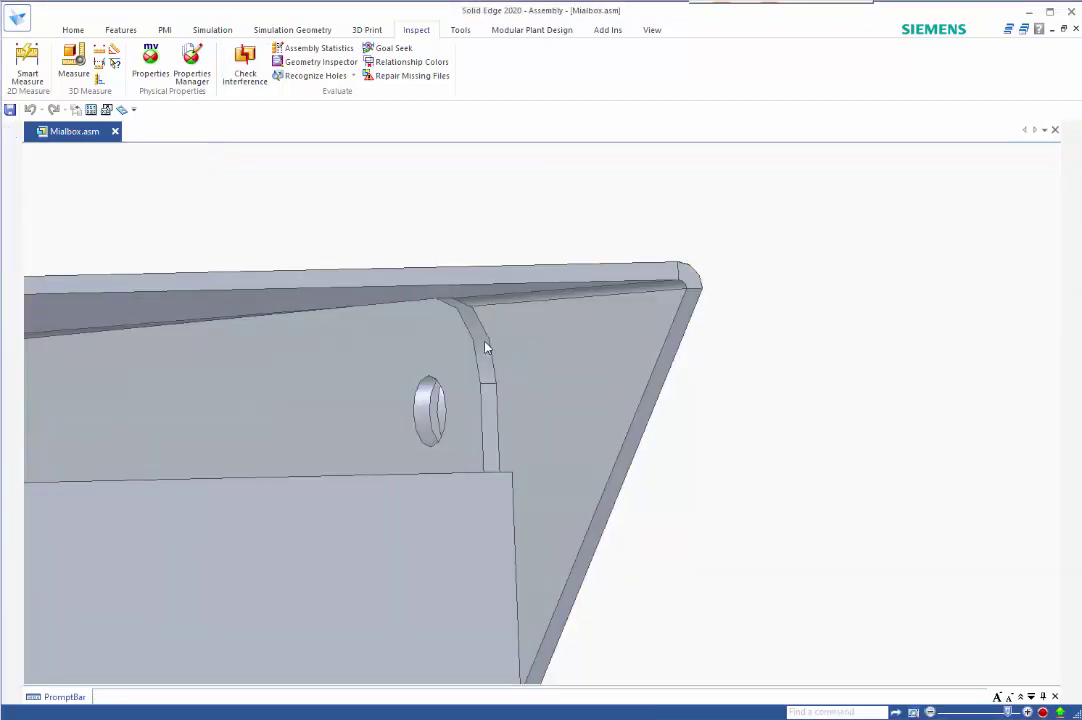
pyautogui.doubleClick(486, 348)
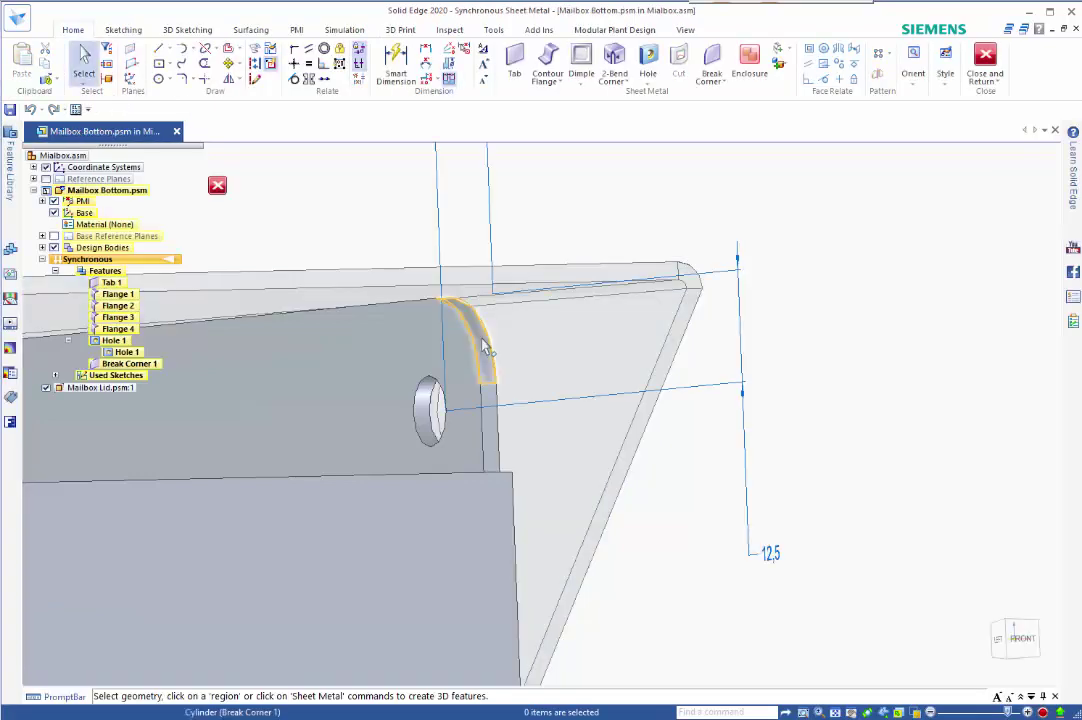
# Set the radius of the bottom's break corners next to the pivot holes to 15 mm and return to the assembly.
pyautogui.click(488, 350)
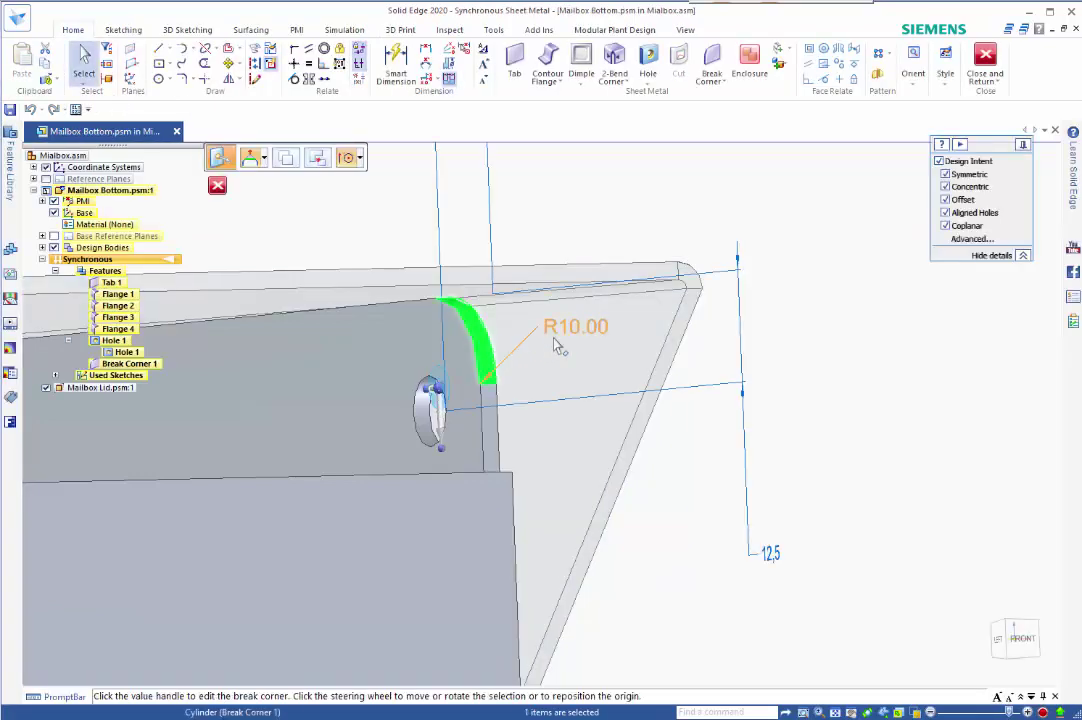
pyautogui.click(572, 330)
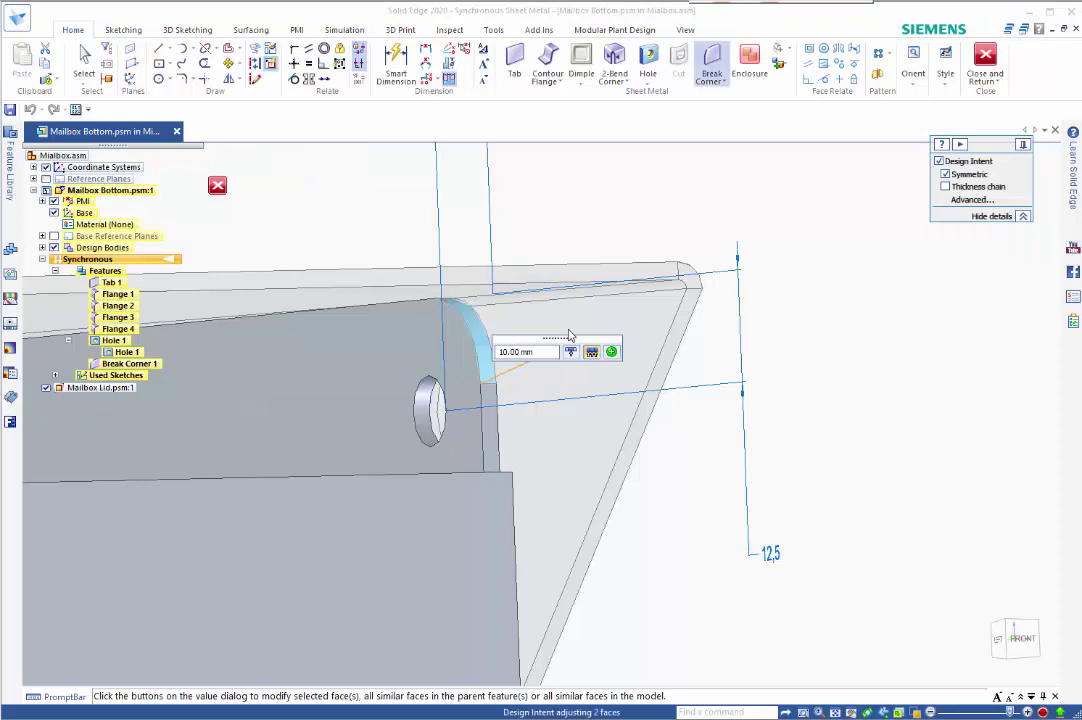
pyautogui.click(532, 351)
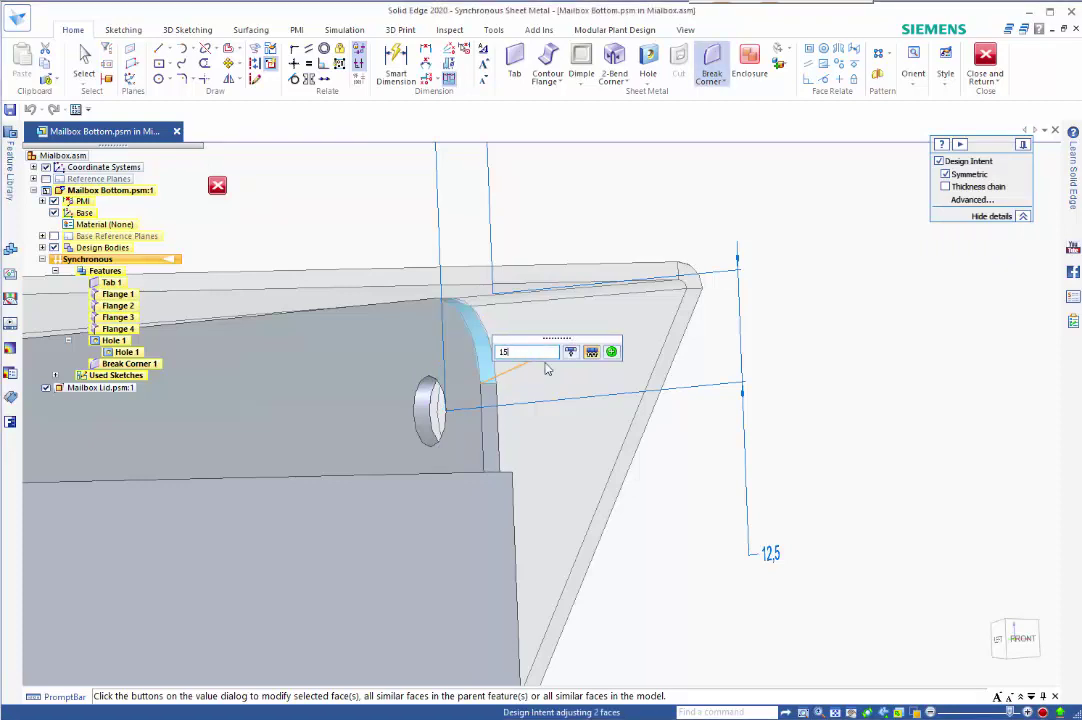
pyautogui.press('Return')
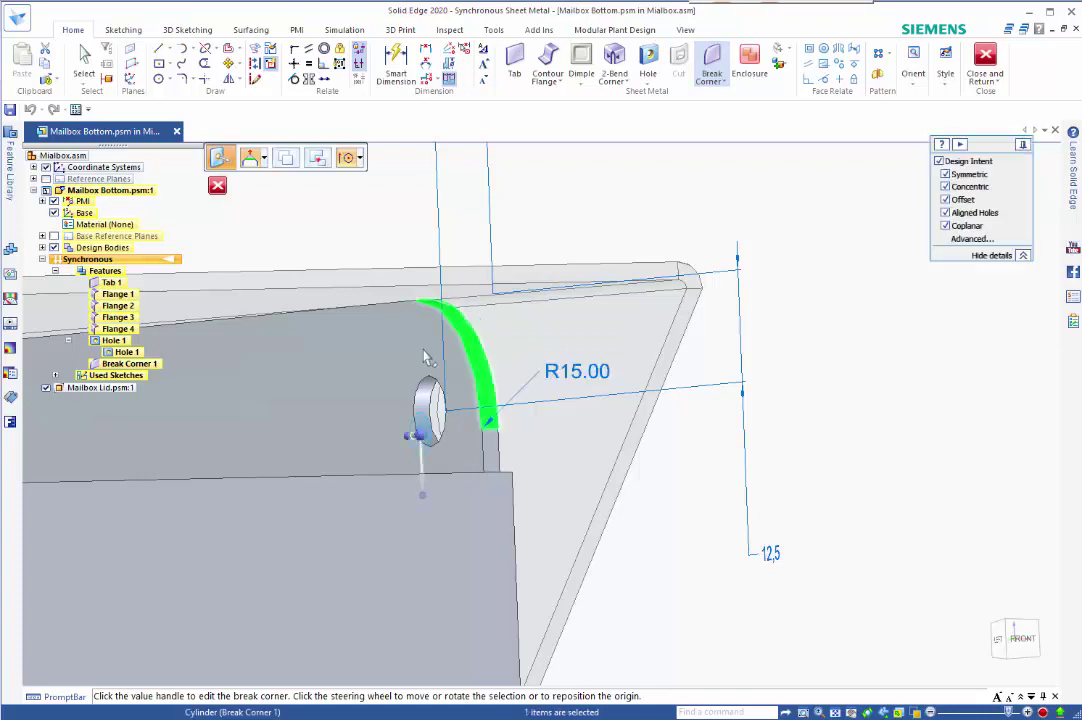
pyautogui.scroll(-5, 424, 358)
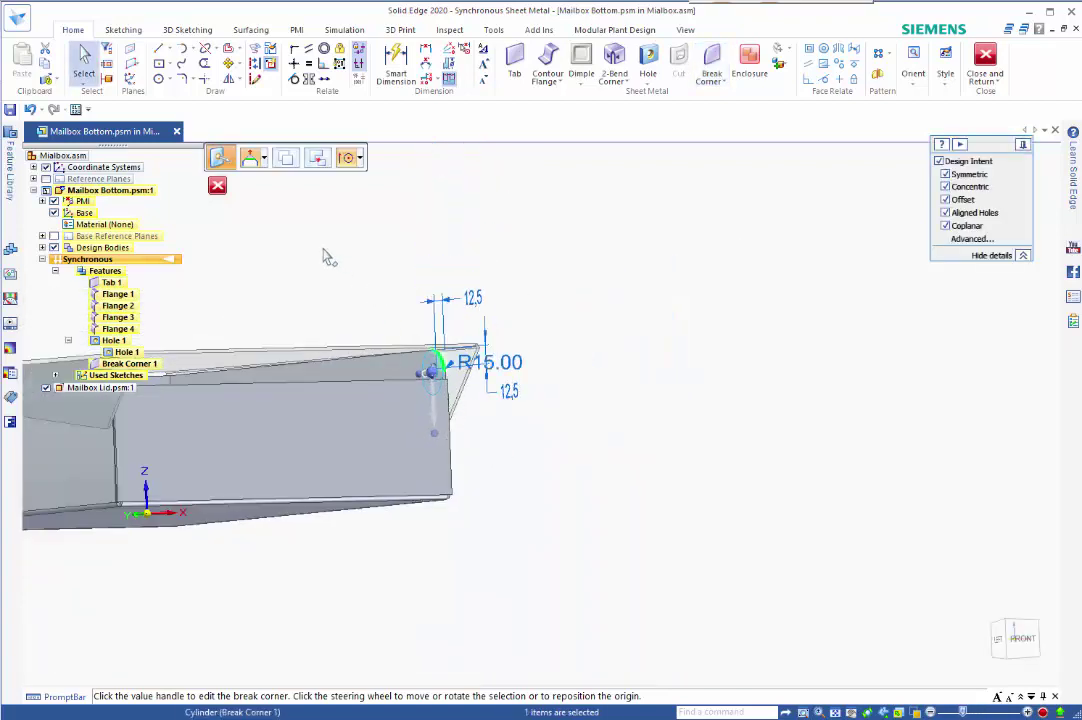
pyautogui.click(216, 186)
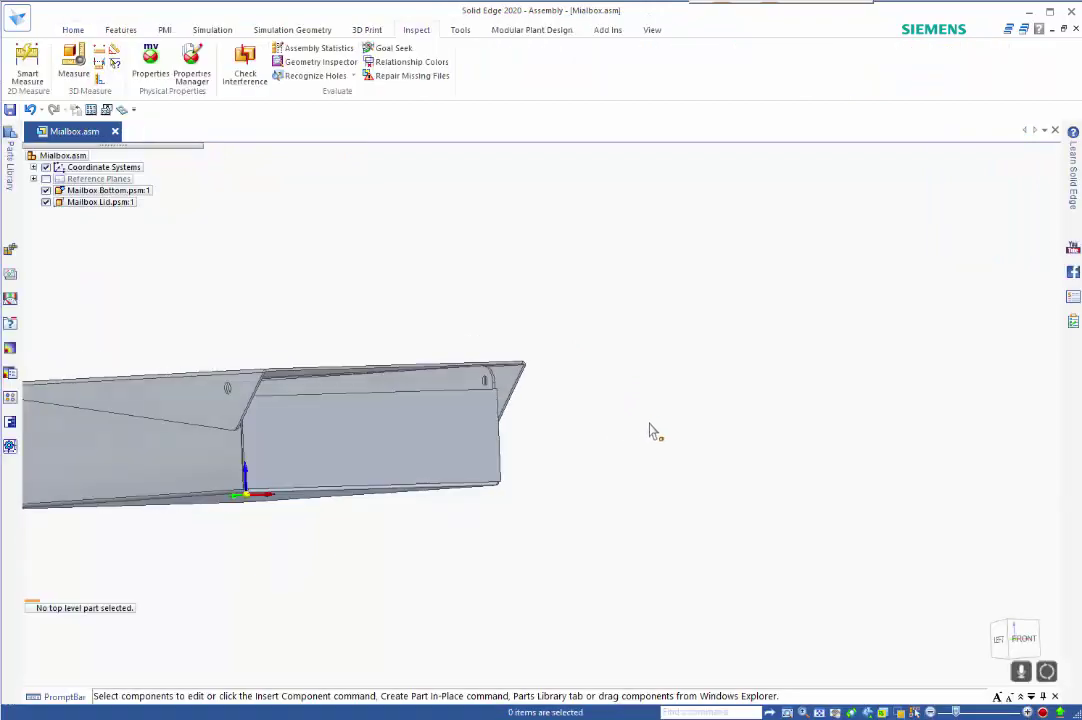
# Rotate the lid about its X axis to 315° with Drag Component, accepting the analysis options and detecting collisions.
pyautogui.moveTo(652, 430); pyautogui.dragTo(843, 410, button='middle')
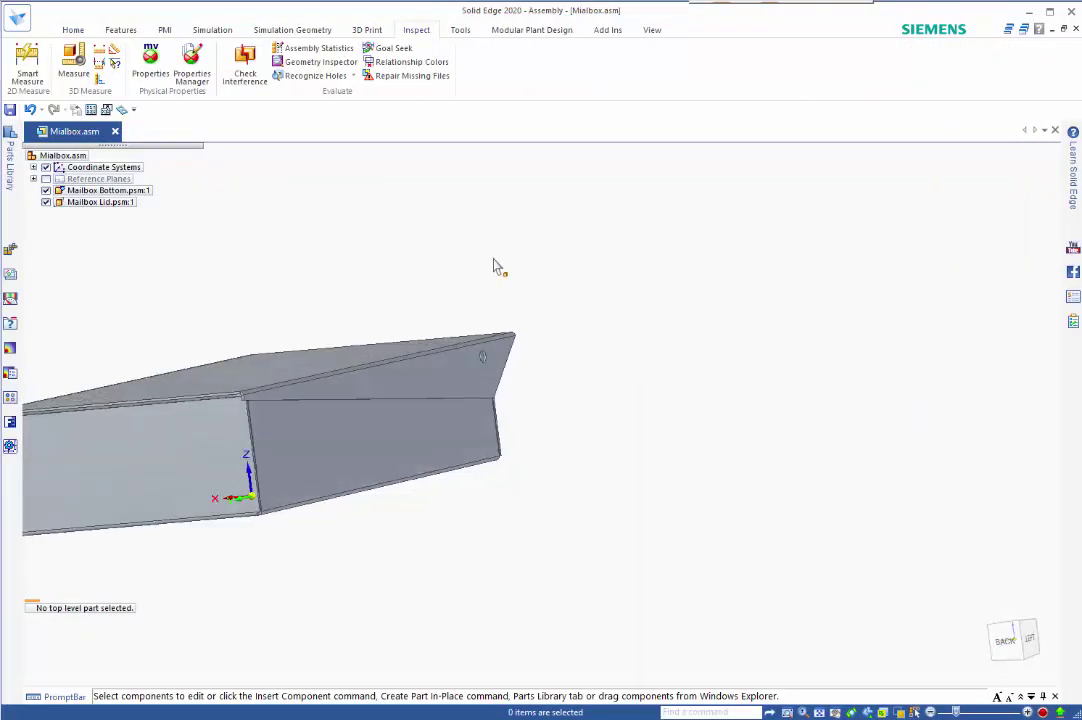
pyautogui.scroll(-3, 455, 190)
pyautogui.click(75, 29)
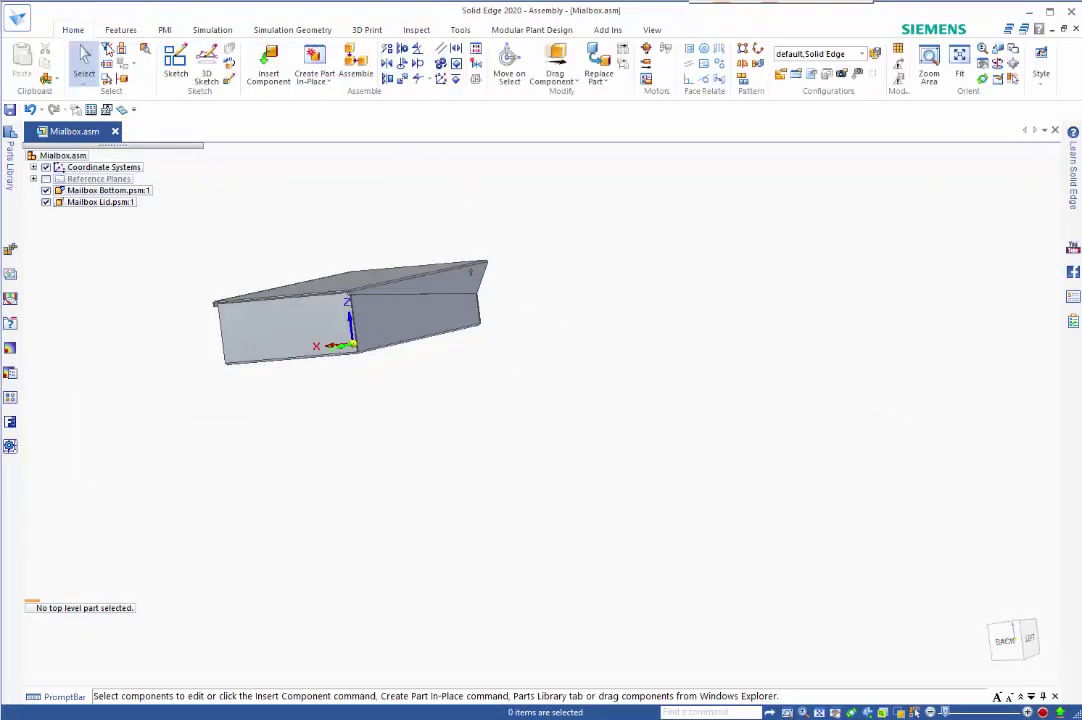
pyautogui.click(555, 66)
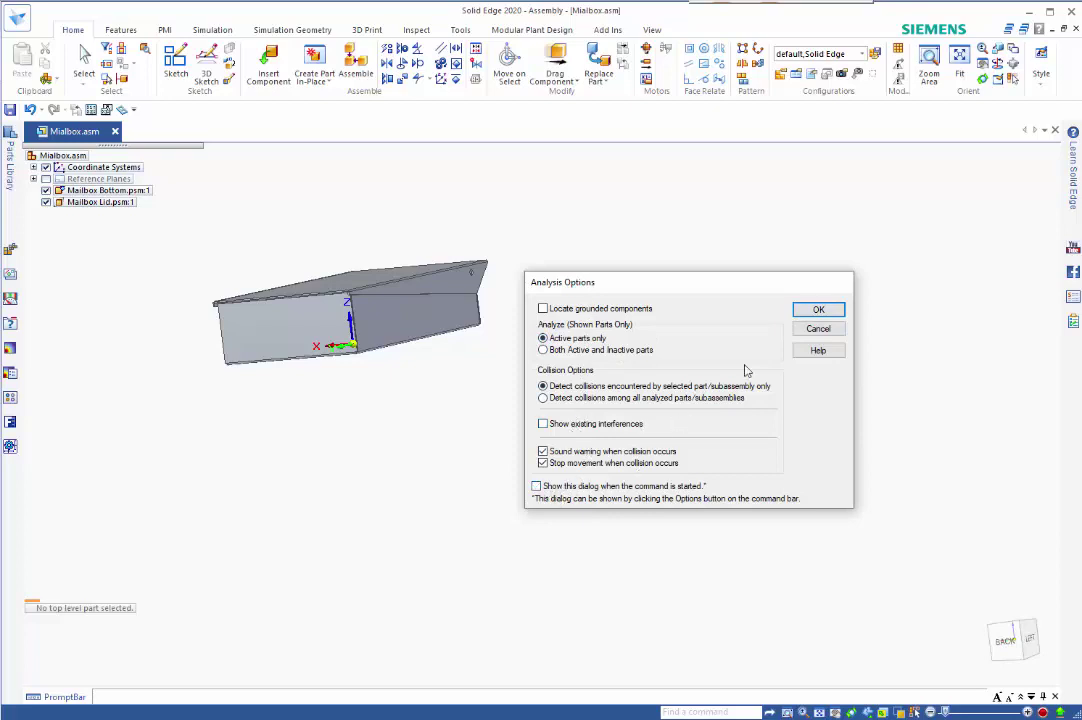
pyautogui.click(818, 310)
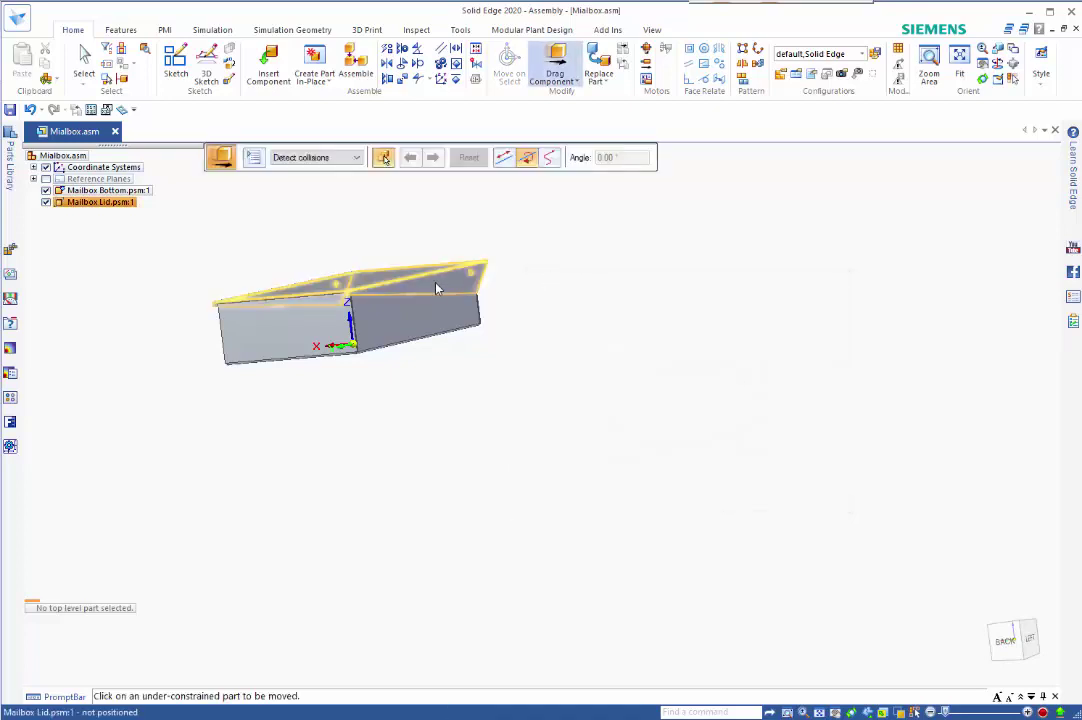
pyautogui.click(345, 295)
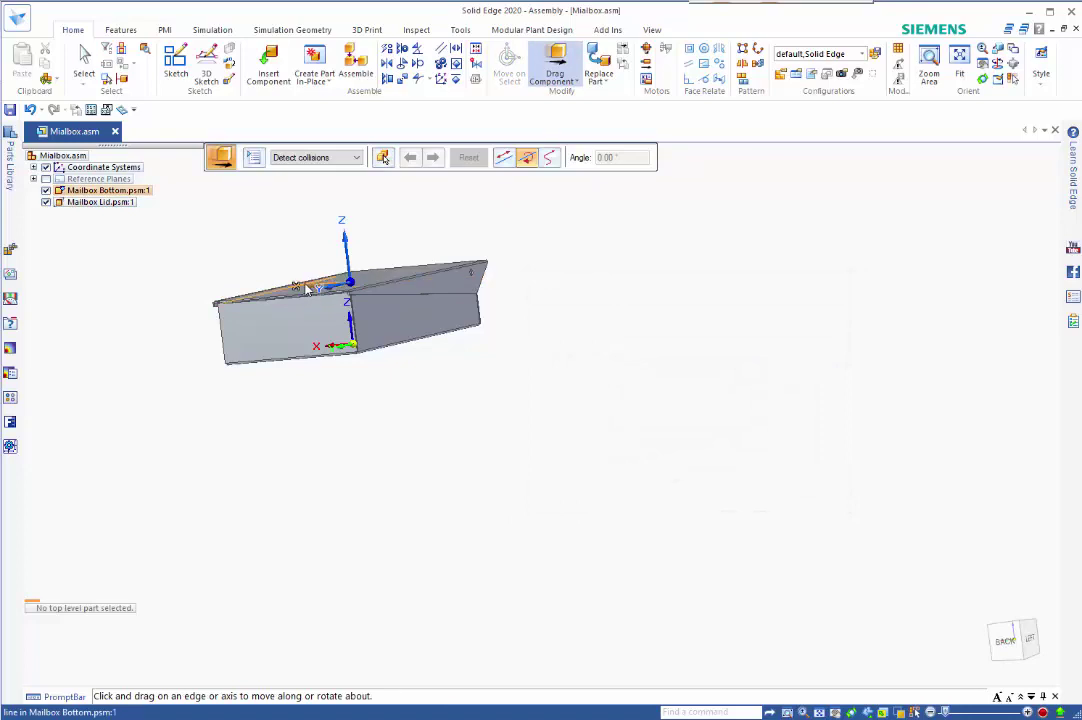
pyautogui.click(394, 288)
pyautogui.write('315')
pyautogui.press('Return')
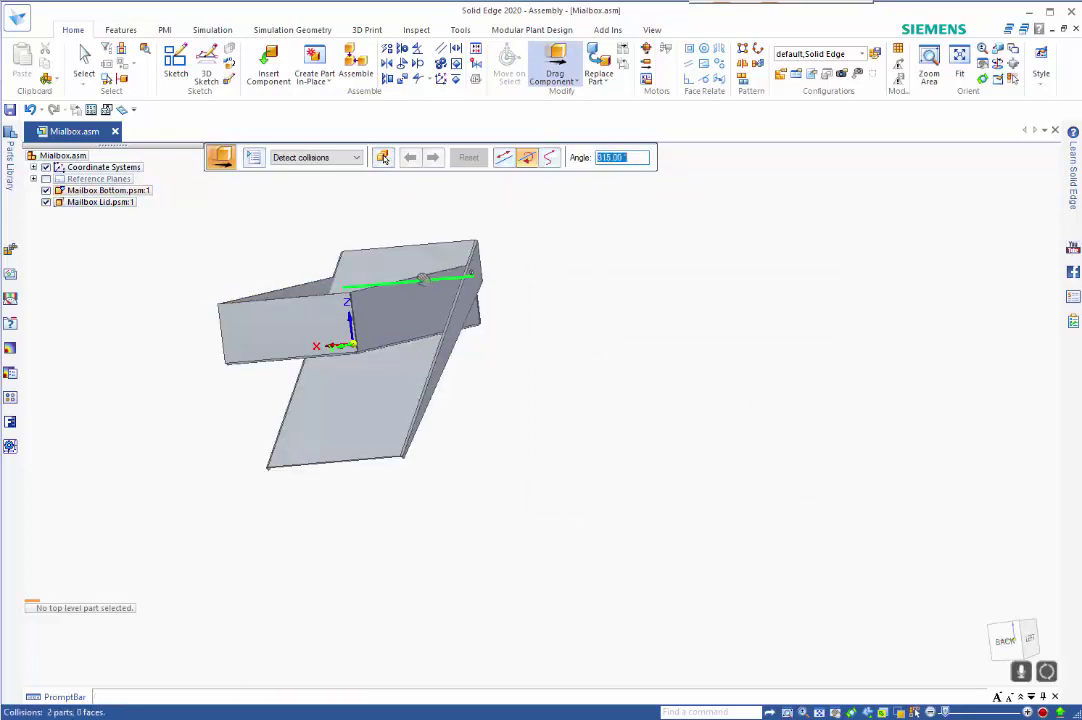
# Rotate the lid back to 0° so it closes the mailbox, and leave Drag Component.
pyautogui.moveTo(423, 278); pyautogui.dragTo(420, 236)
pyautogui.moveTo(278, 421); pyautogui.dragTo(652, 494, button='middle')
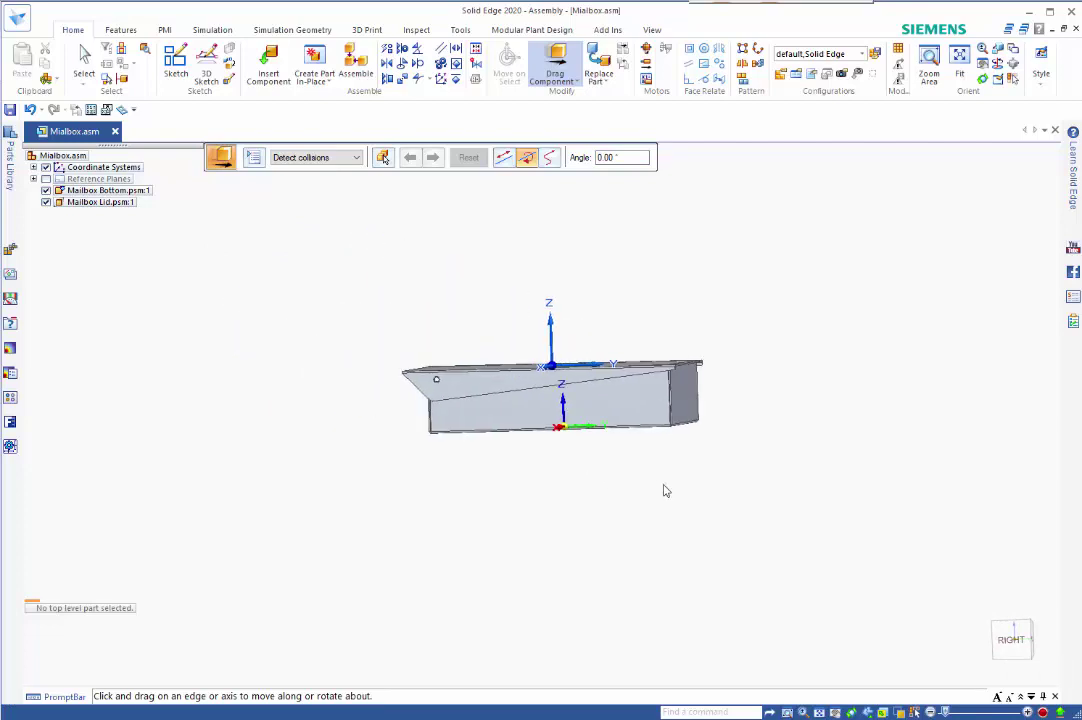
pyautogui.moveTo(727, 443); pyautogui.dragTo(655, 497, button='middle')
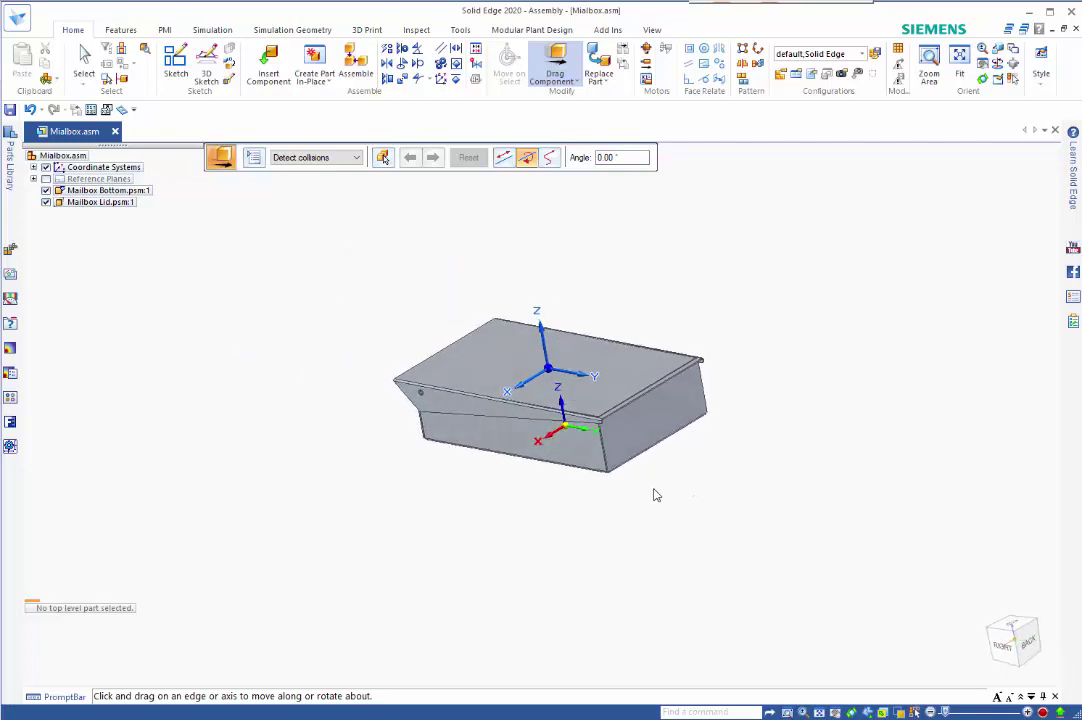
pyautogui.press('Escape')
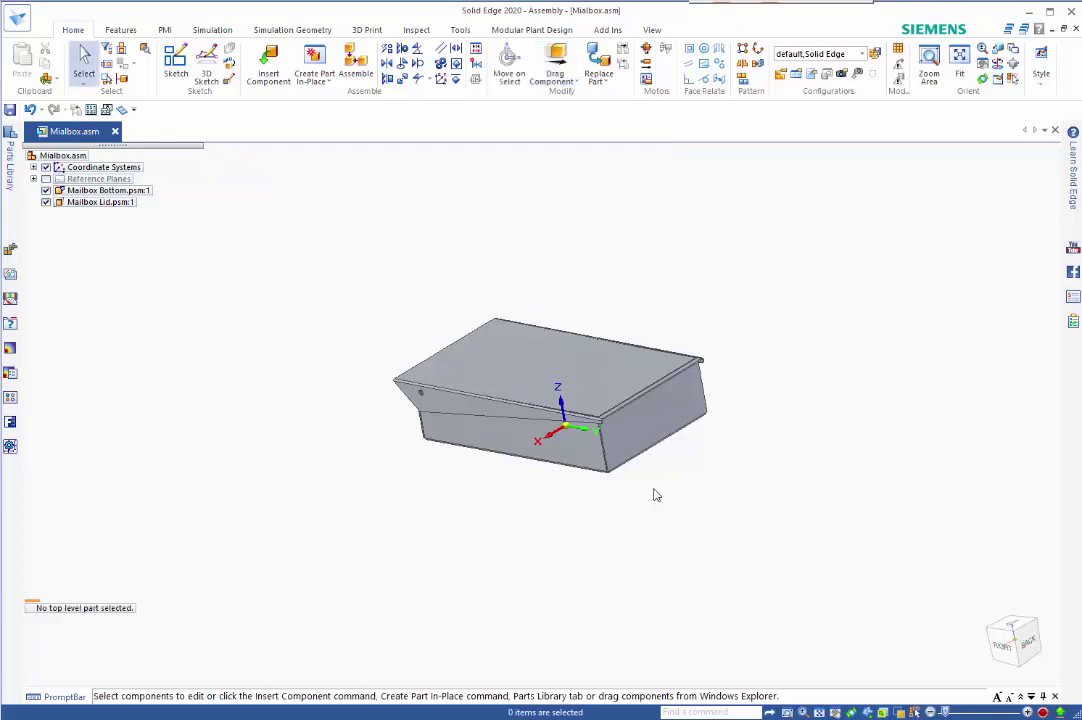